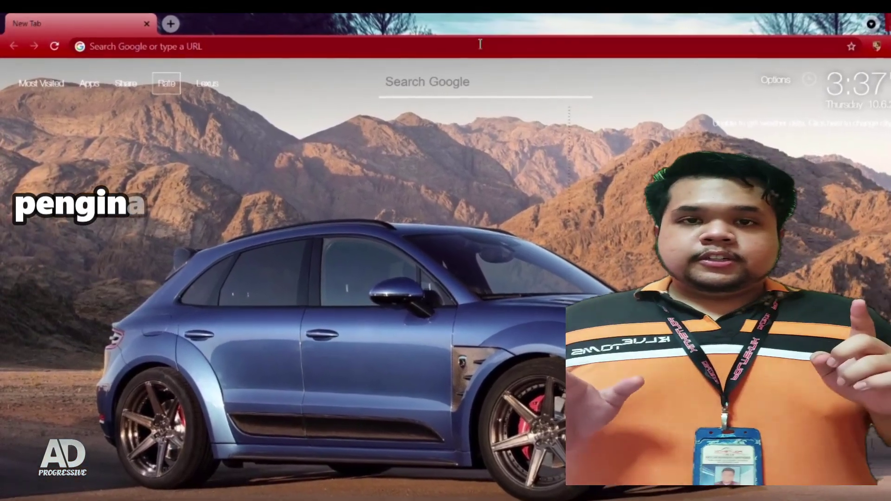
# Step: Load the Penginapan Kota Putera home page at penginapankotaputera.epizy.com in Chrome
pyautogui.click(453, 42)
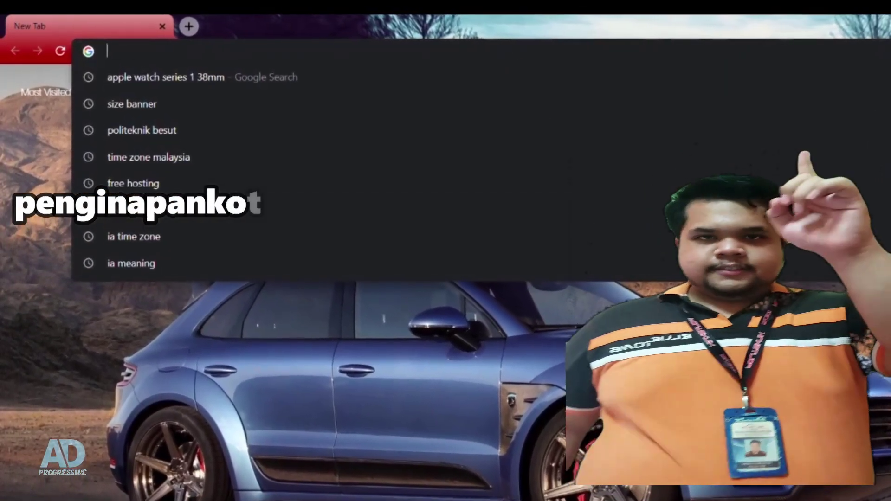
pyautogui.click(887, 88)
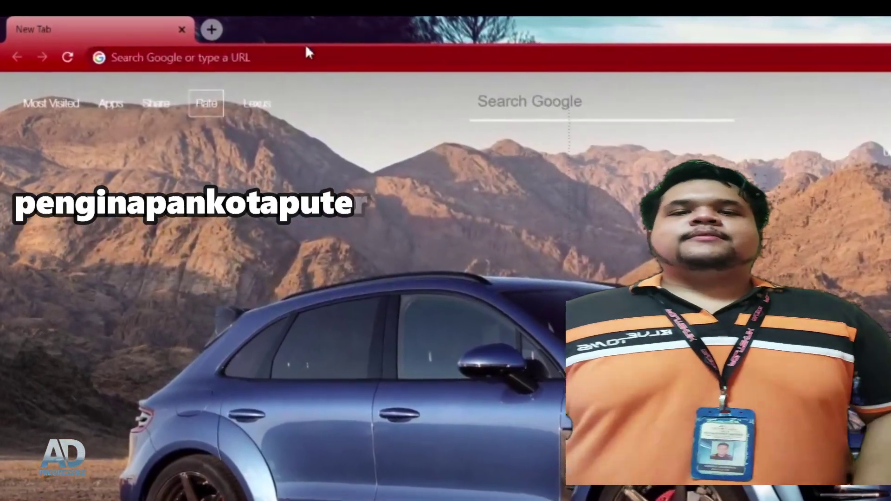
pyautogui.click(307, 55)
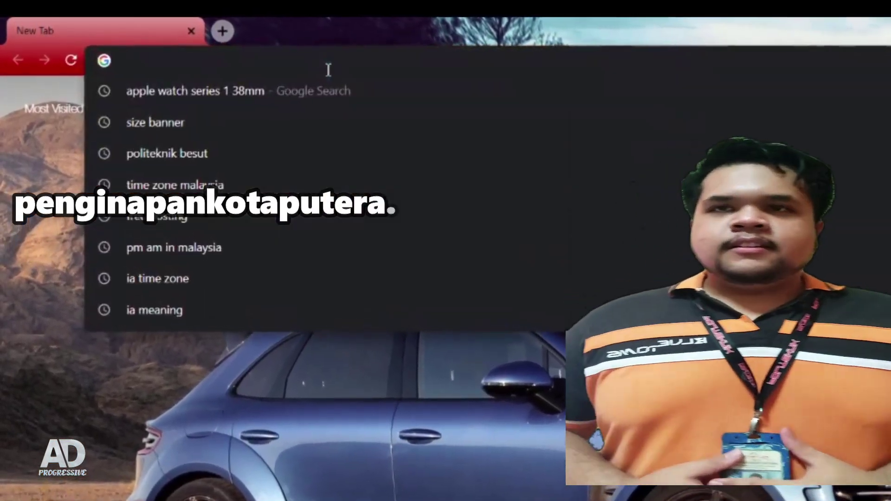
pyautogui.write('penginapankotaputera.epizy.com')
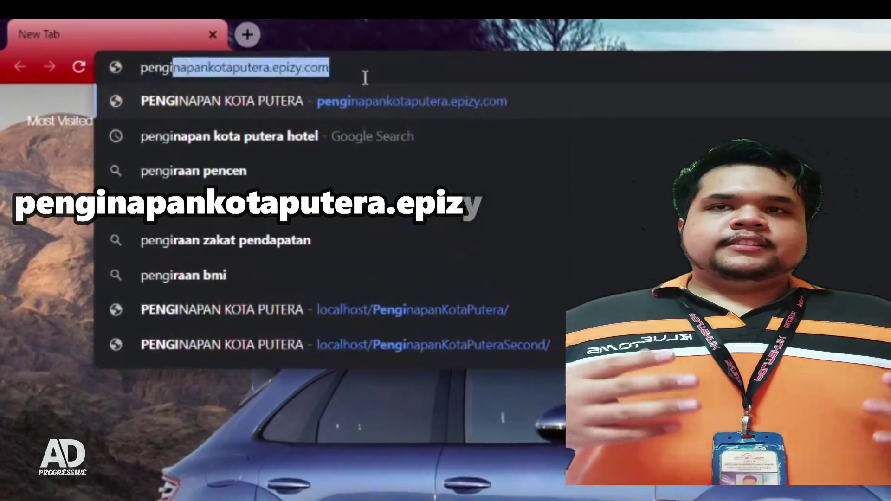
pyautogui.press('End')
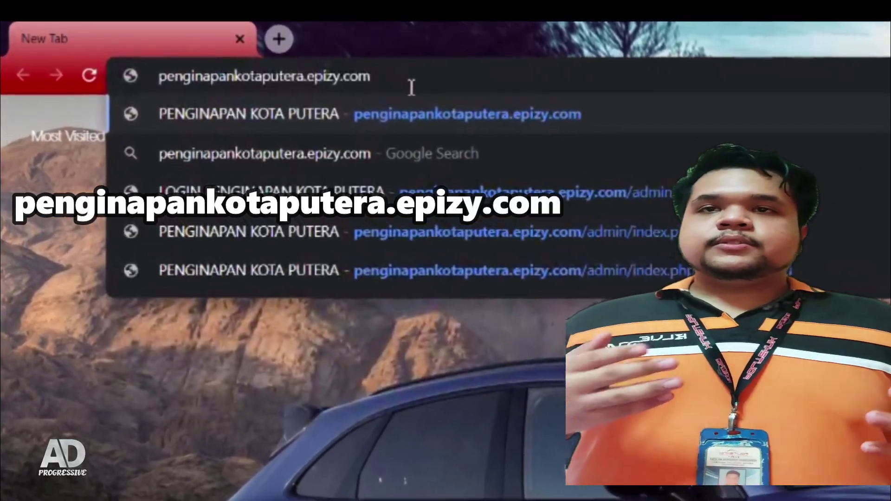
pyautogui.press('Return')
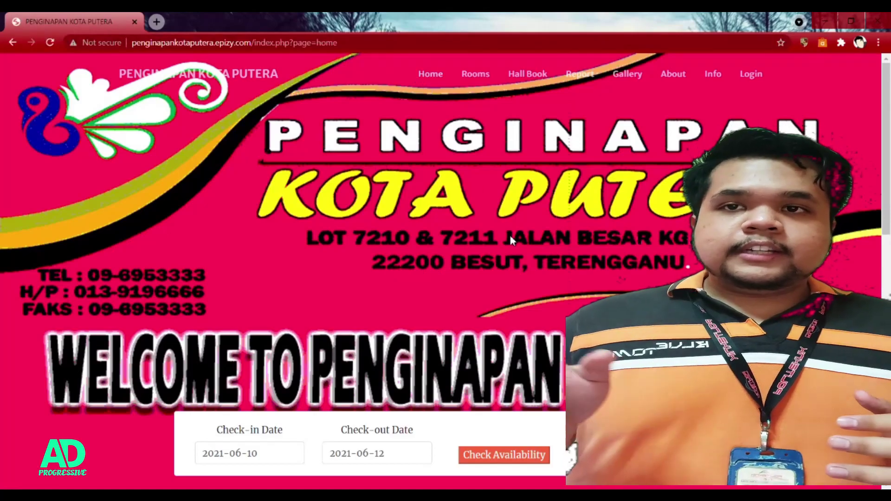
# Step: Scroll the home page down to the room photo grid, then go to the Rooms page
pyautogui.scroll(-3, 510, 235)
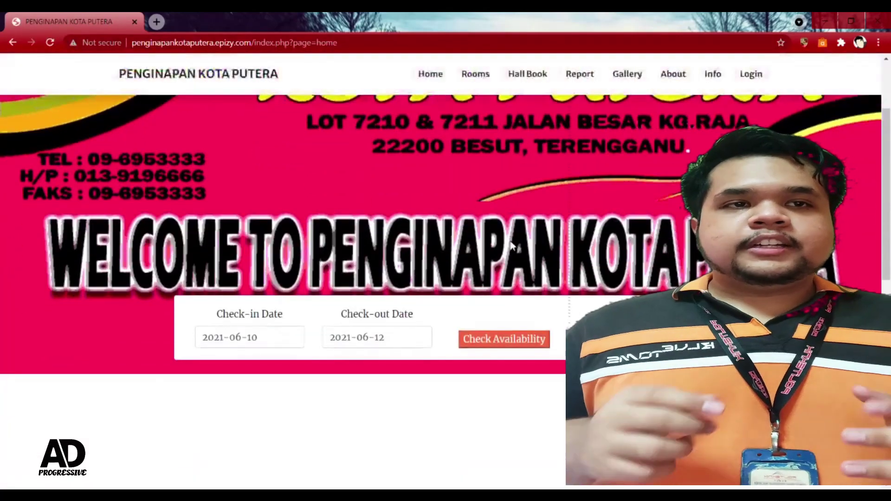
pyautogui.scroll(-1, 510, 246)
pyautogui.scroll(-8, 511, 246)
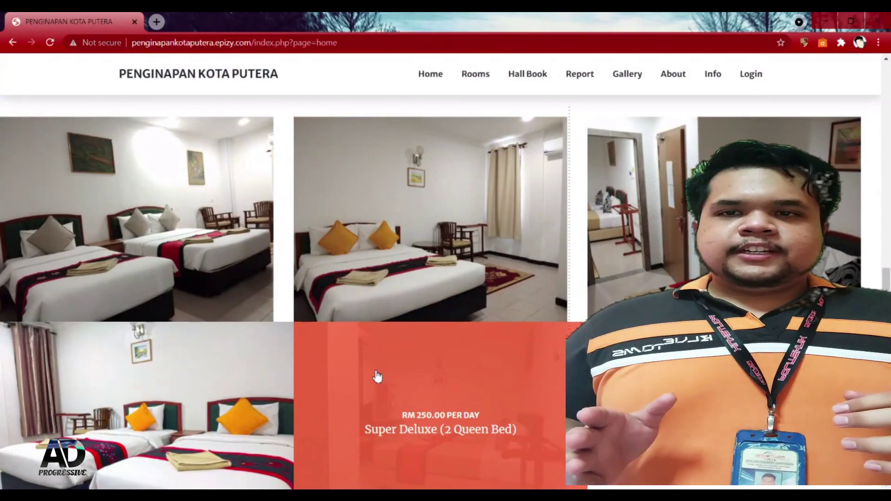
pyautogui.click(481, 82)
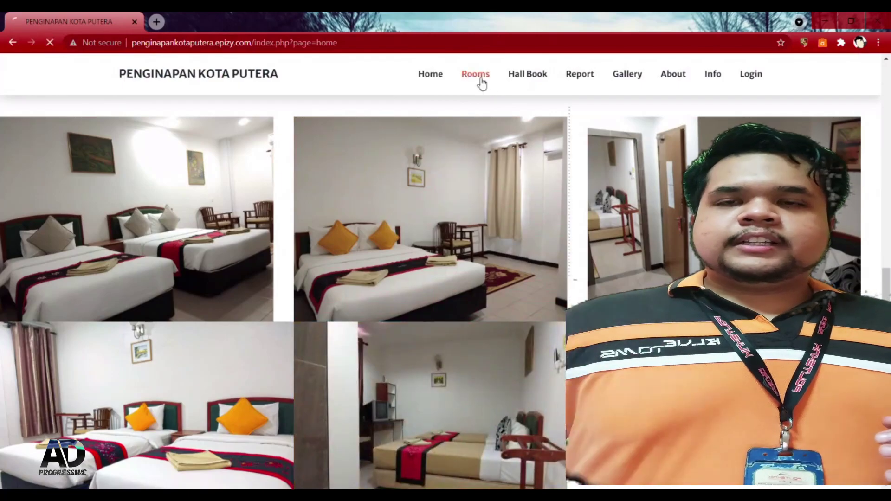
# Step: Scroll down and try the Check-in and Check-out date calendars on the Rooms page
pyautogui.scroll(-5, 556, 230)
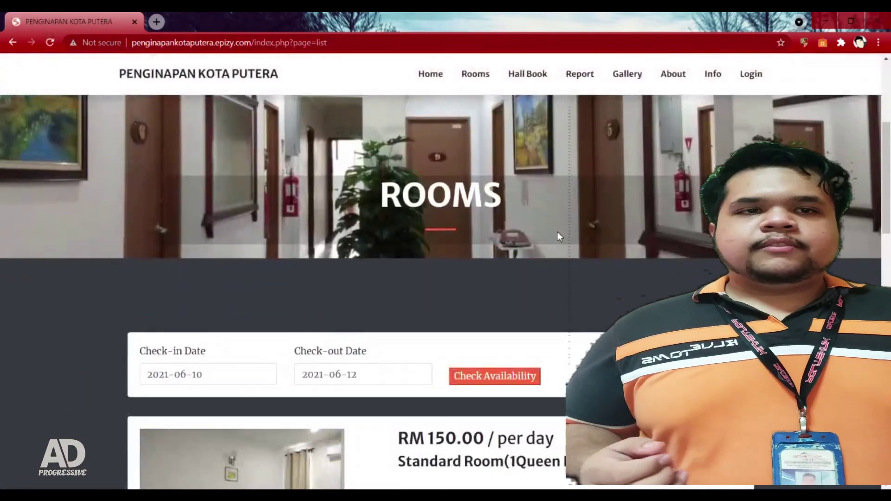
pyautogui.scroll(-4, 566, 238)
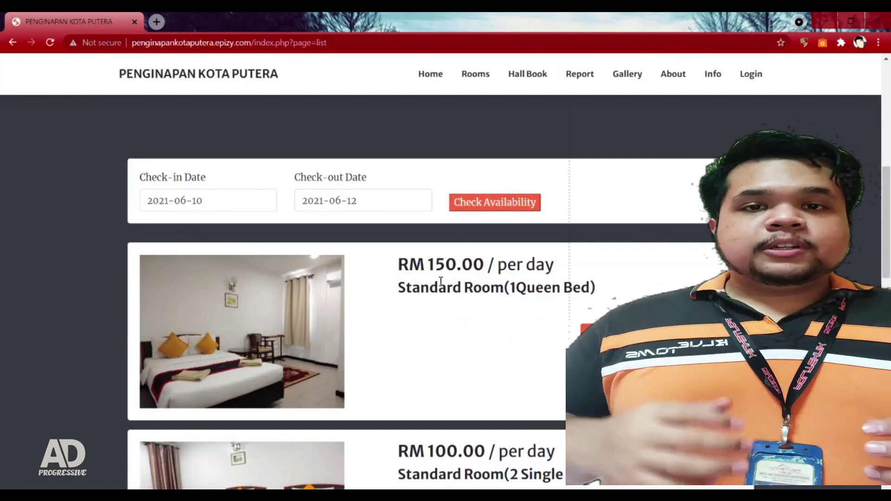
pyautogui.click(234, 203)
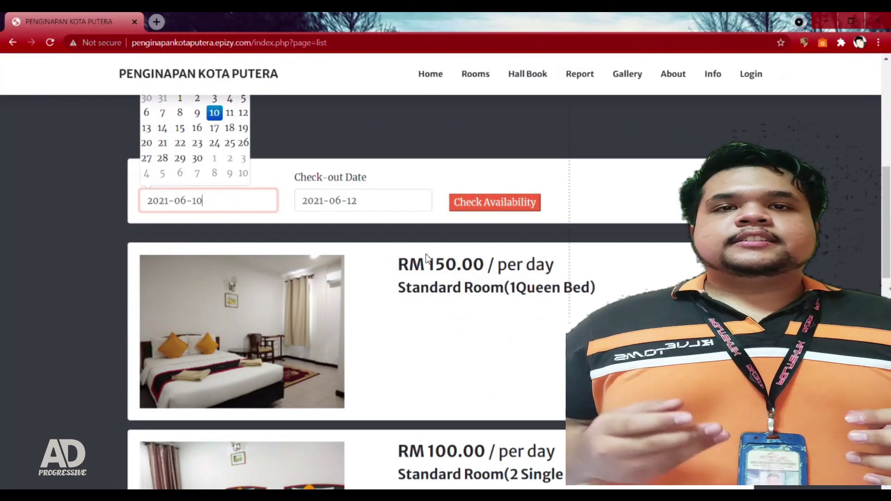
pyautogui.click(389, 204)
pyautogui.click(437, 322)
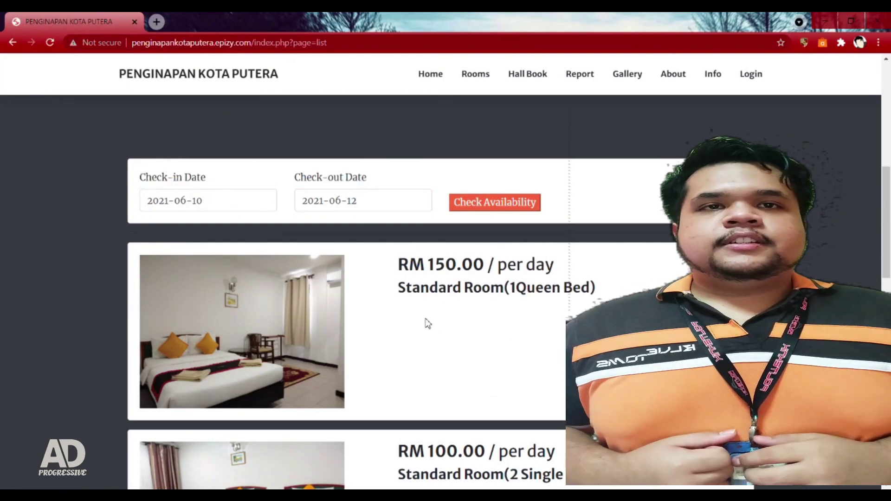
# Step: Scroll through the Standard, Deluxe and Super Deluxe room cards, then back to the top
pyautogui.scroll(-10, 427, 324)
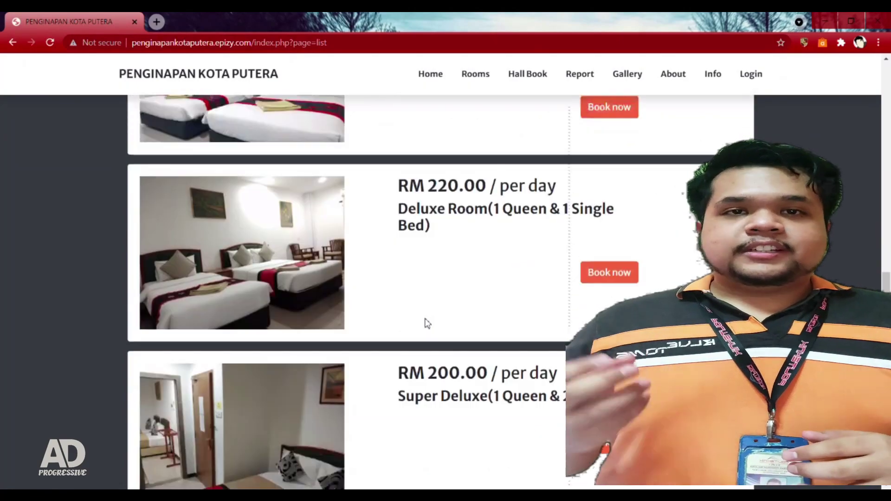
pyautogui.scroll(-6, 428, 323)
pyautogui.scroll(4, 427, 323)
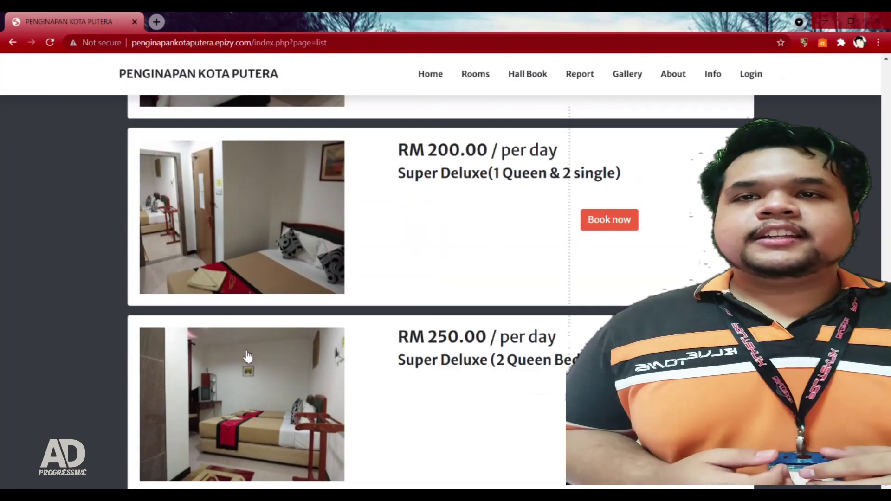
pyautogui.scroll(3, 444, 354)
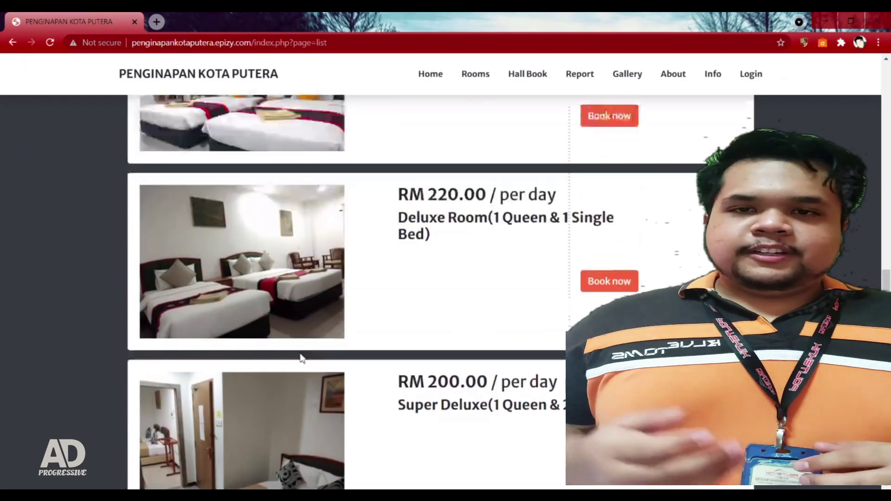
pyautogui.scroll(8, 404, 301)
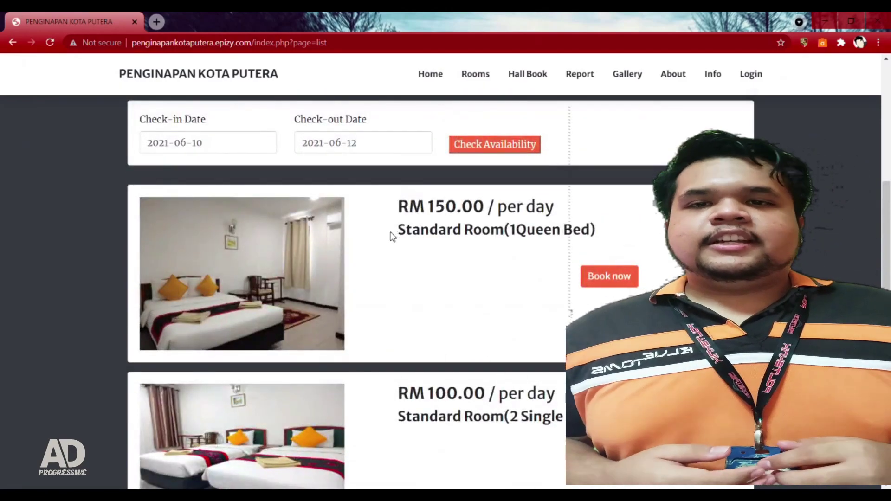
pyautogui.scroll(5, 288, 297)
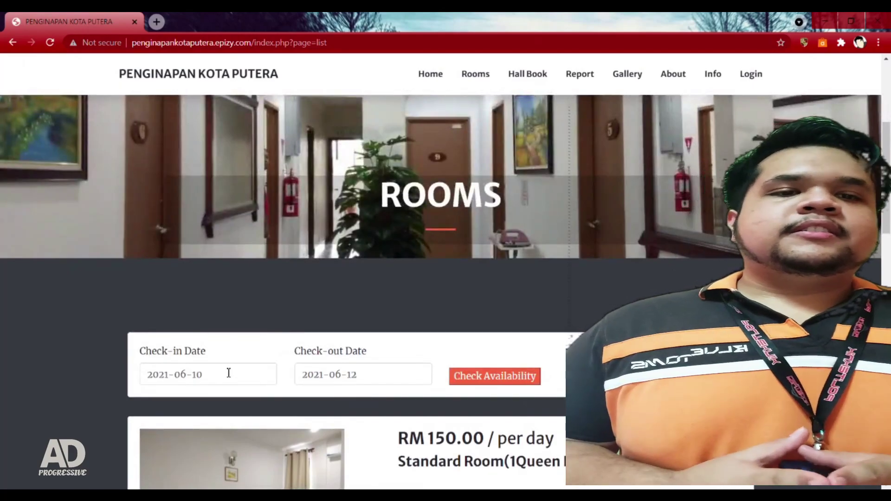
# Step: Set check-out to 2021-06-14, check availability, and open the Standard Room booking form
pyautogui.click(227, 372)
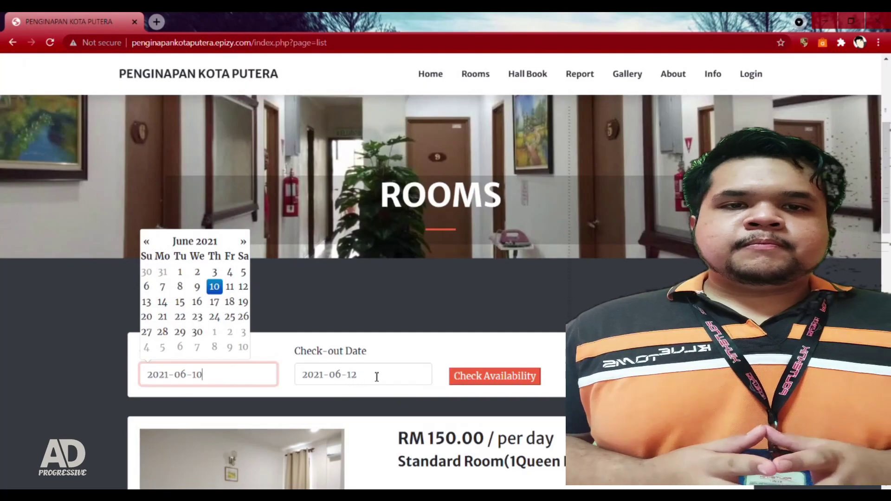
pyautogui.click(376, 377)
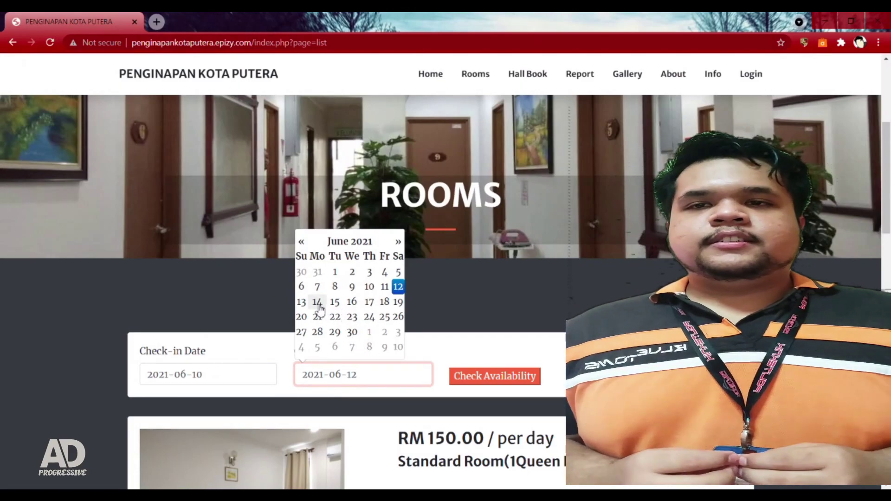
pyautogui.click(321, 304)
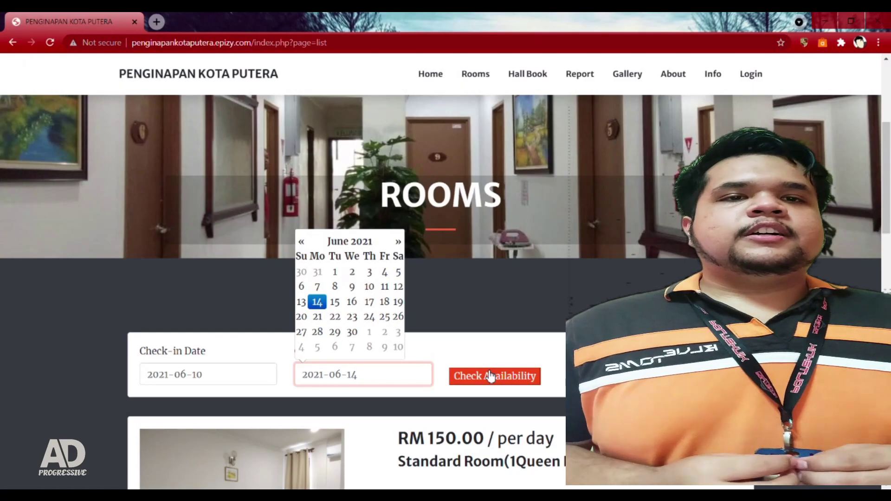
pyautogui.click(491, 376)
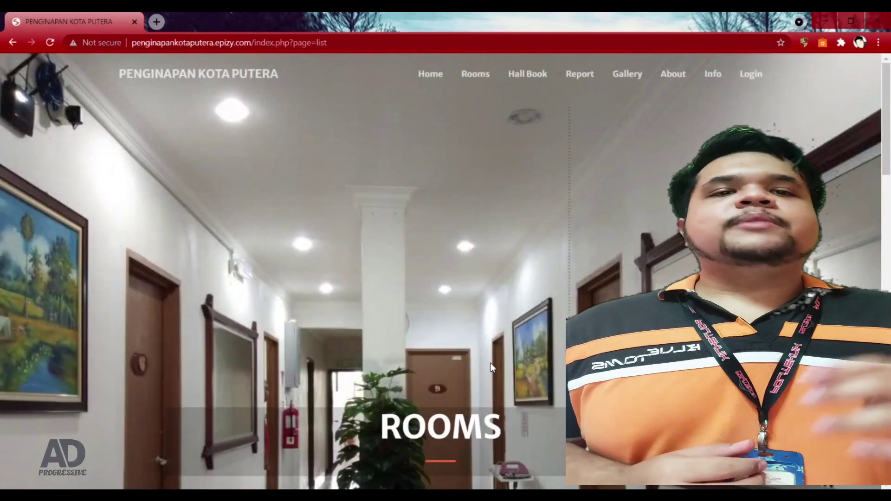
pyautogui.scroll(-10, 491, 362)
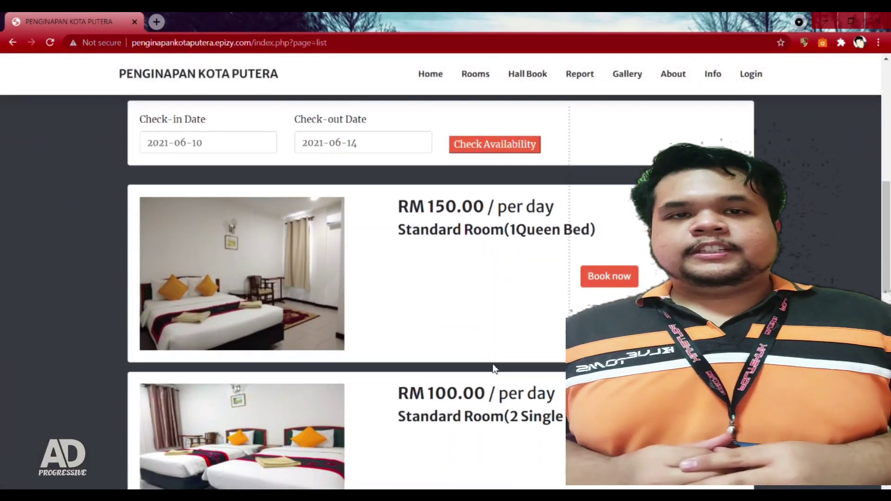
pyautogui.click(617, 277)
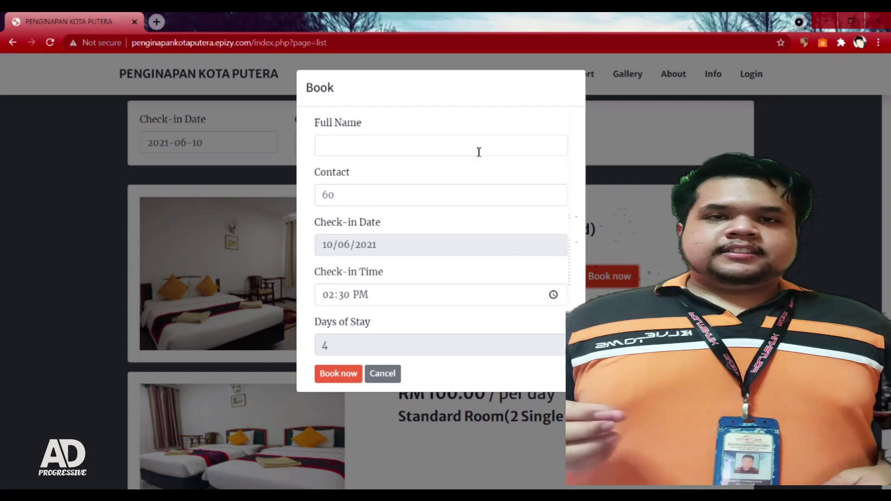
# Step: Fill in the guest's full name from autofill and enter the contact number
pyautogui.click(480, 152)
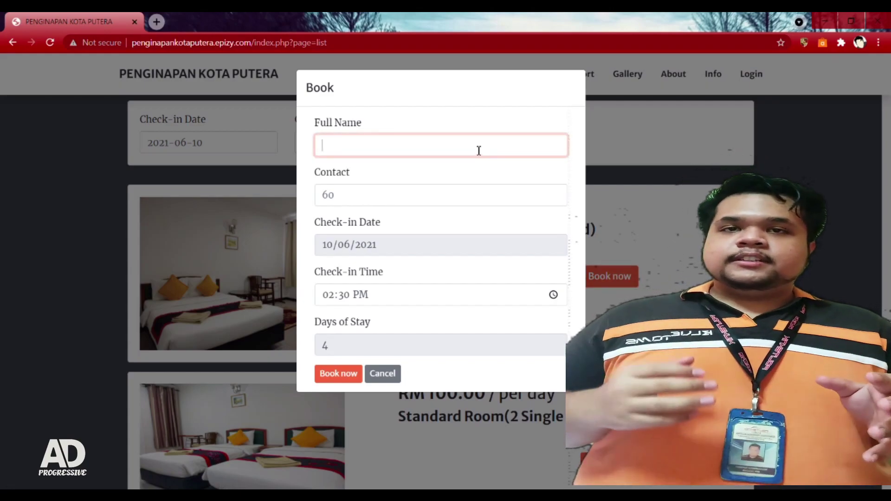
pyautogui.click(586, 211)
pyautogui.click(496, 153)
pyautogui.click(497, 178)
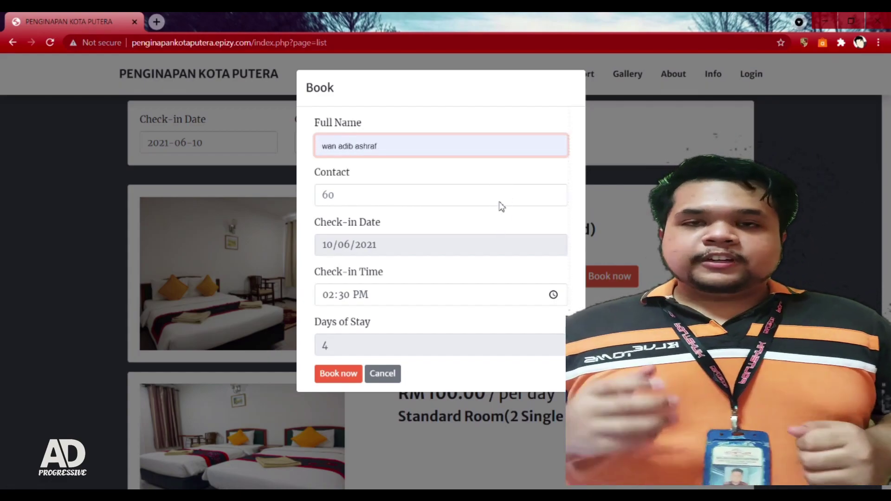
pyautogui.click(500, 202)
pyautogui.click(481, 202)
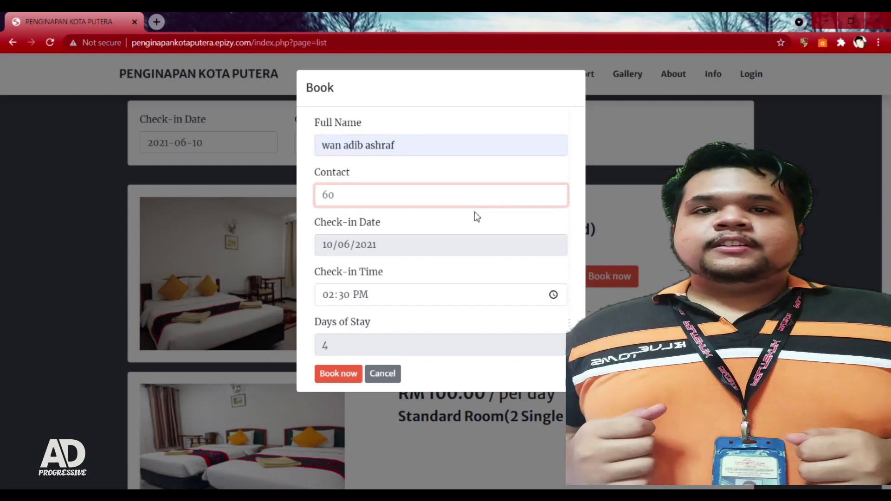
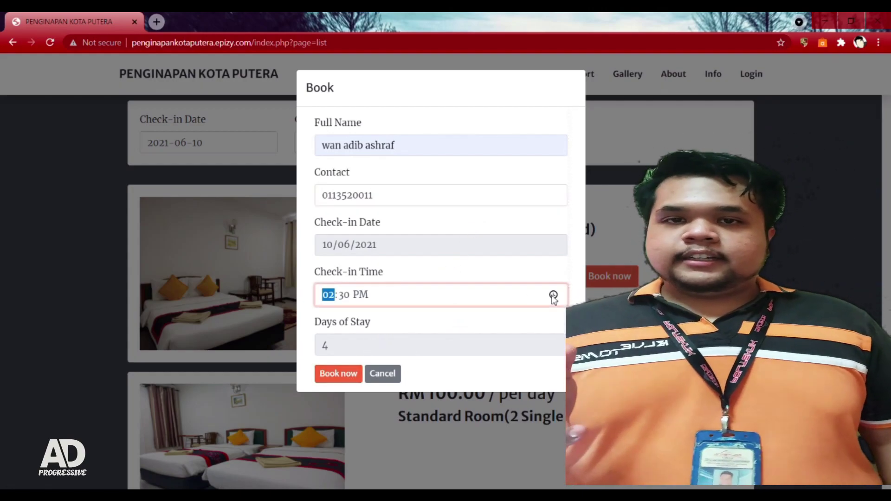
# Step: Confirm the 02:30 PM check-in, select 4 days of stay, and submit the booking
pyautogui.click(461, 367)
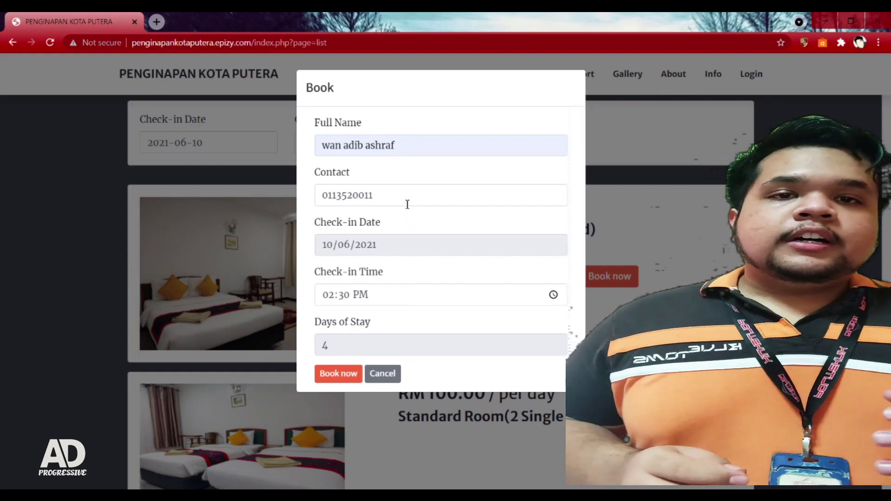
pyautogui.moveTo(355, 346); pyautogui.dragTo(309, 340)
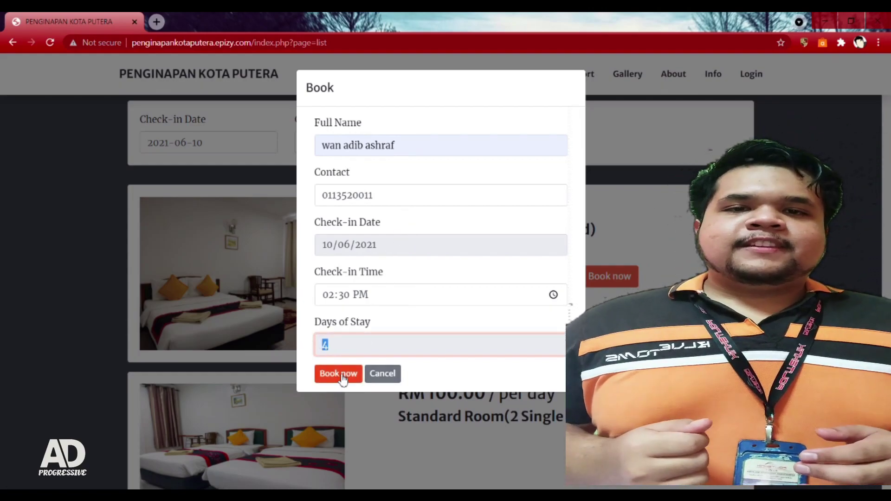
pyautogui.click(343, 379)
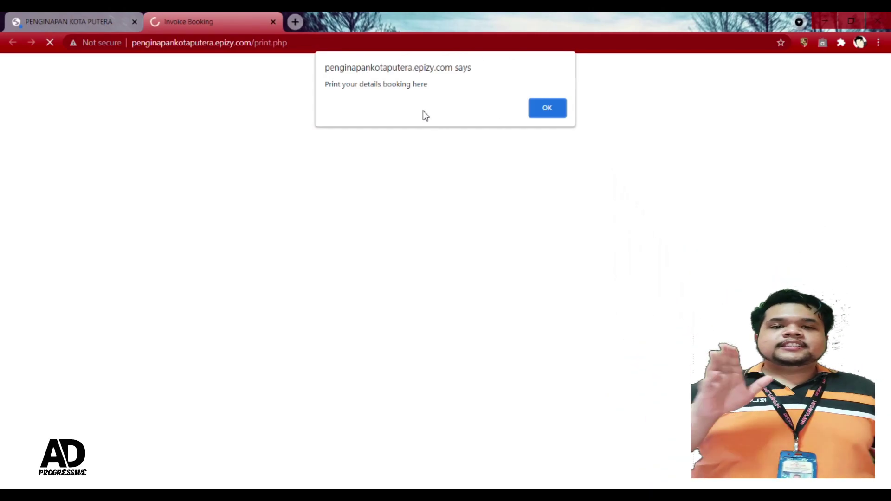
# Step: Dismiss the print notice and scroll through the Booking Receipt
pyautogui.click(542, 108)
pyautogui.scroll(-4, 524, 255)
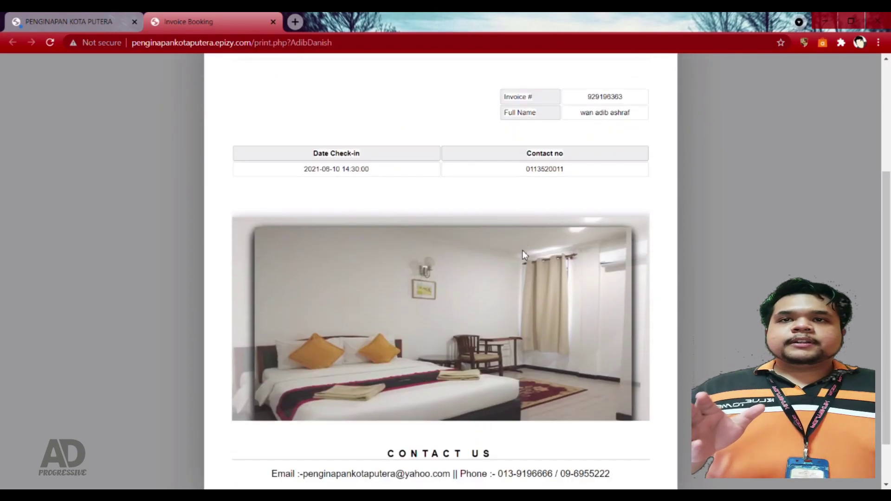
pyautogui.scroll(4, 524, 255)
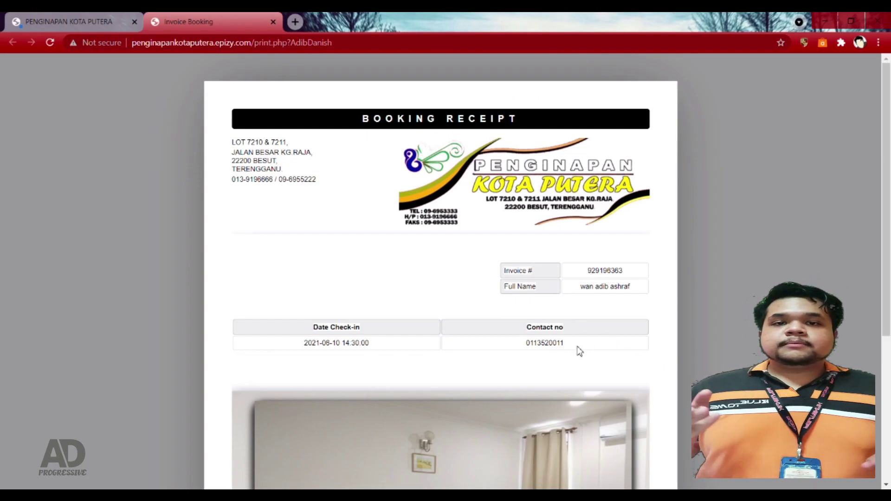
pyautogui.scroll(-4, 579, 352)
pyautogui.scroll(4, 575, 346)
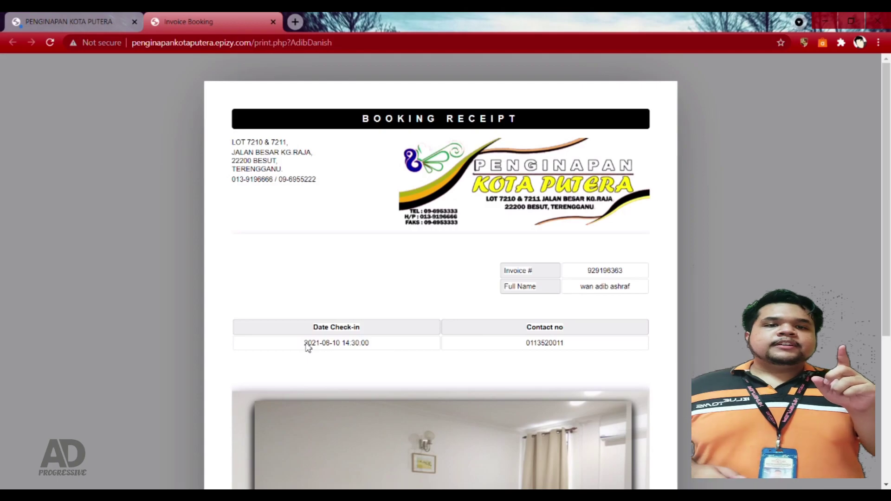
# Step: Highlight the 14:30:00 check-in date on the receipt and review the page again
pyautogui.moveTo(305, 343); pyautogui.dragTo(368, 343)
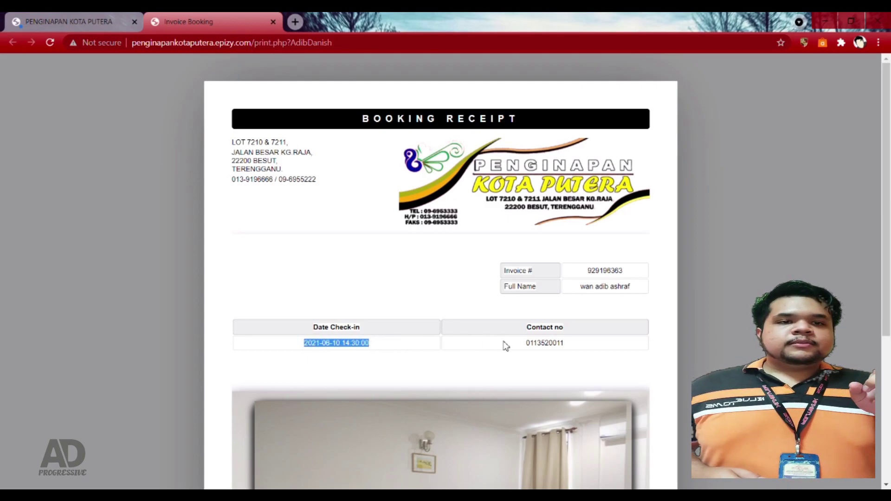
pyautogui.click(523, 346)
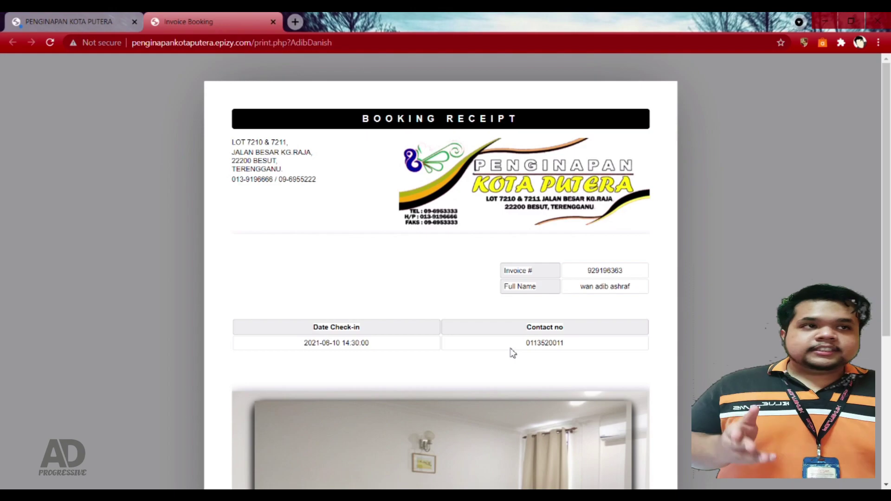
pyautogui.scroll(-5, 510, 353)
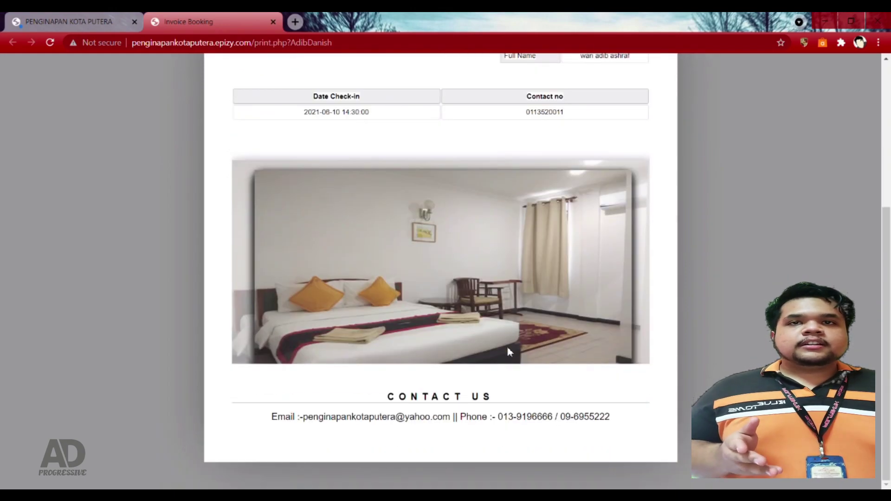
pyautogui.scroll(5, 506, 351)
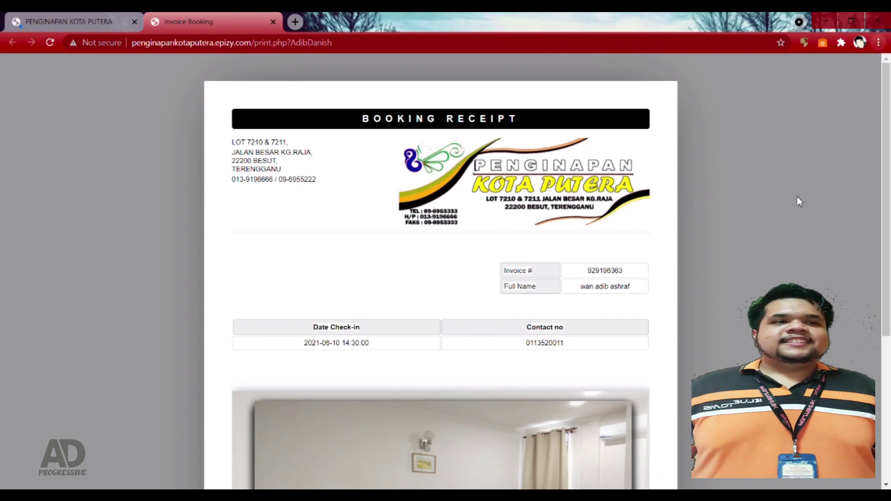
# Step: Print the receipt on the Canon MP250 in black and white, then close the receipt tab
pyautogui.hotkey('ctrl', 'p')
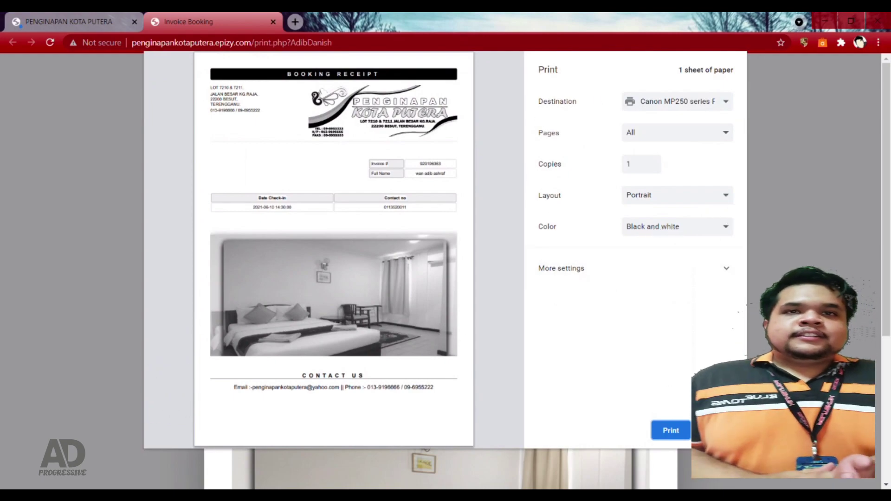
pyautogui.click(664, 430)
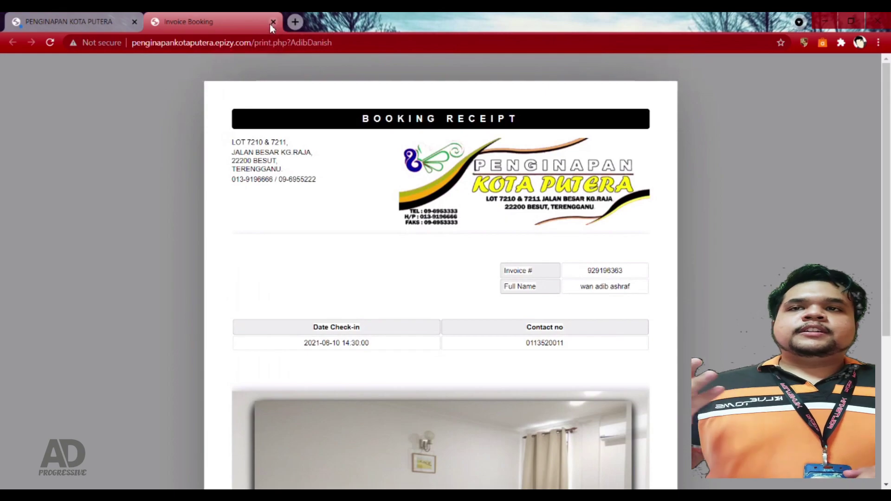
pyautogui.click(272, 23)
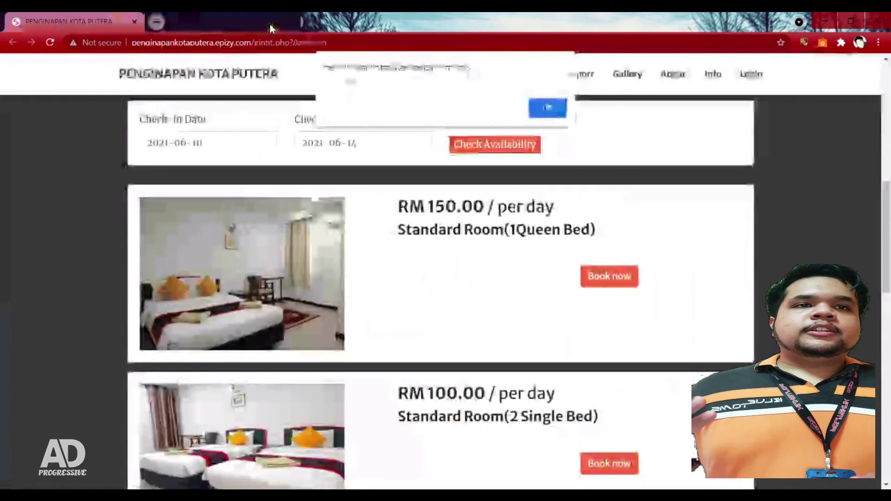
# Step: Dismiss the booking success message and open the Hall Book page
pyautogui.click(543, 109)
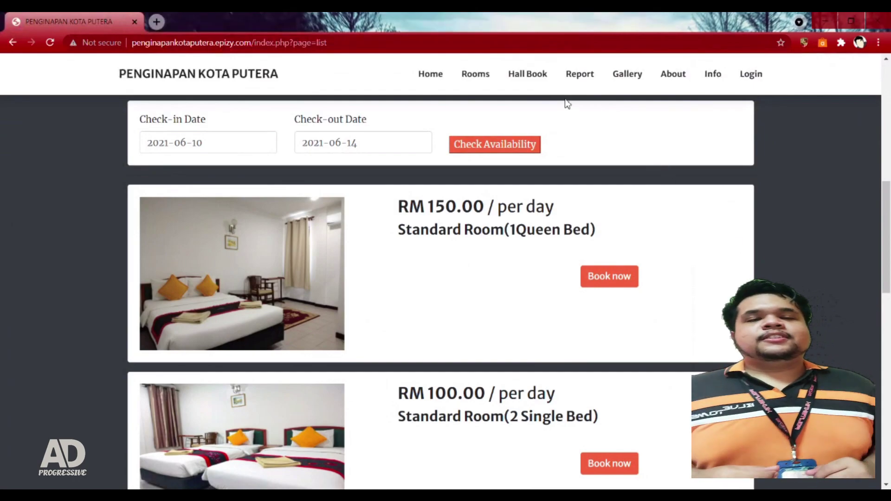
pyautogui.click(532, 76)
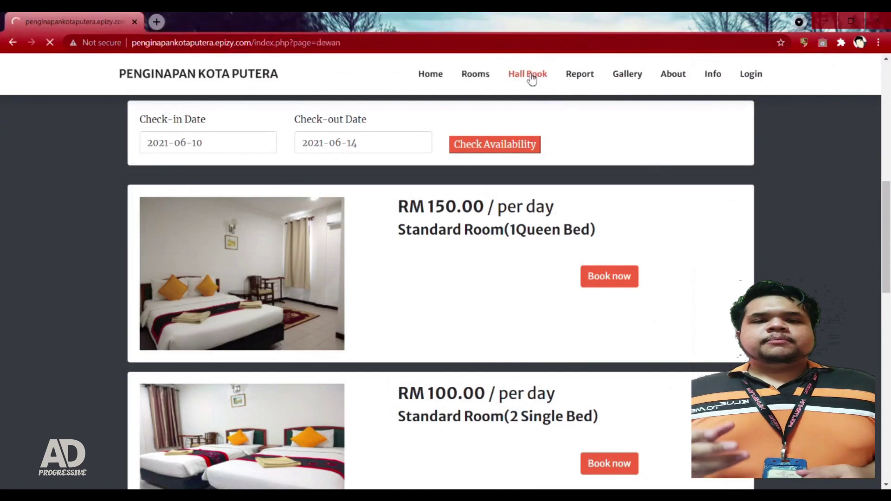
pyautogui.scroll(-4, 677, 272)
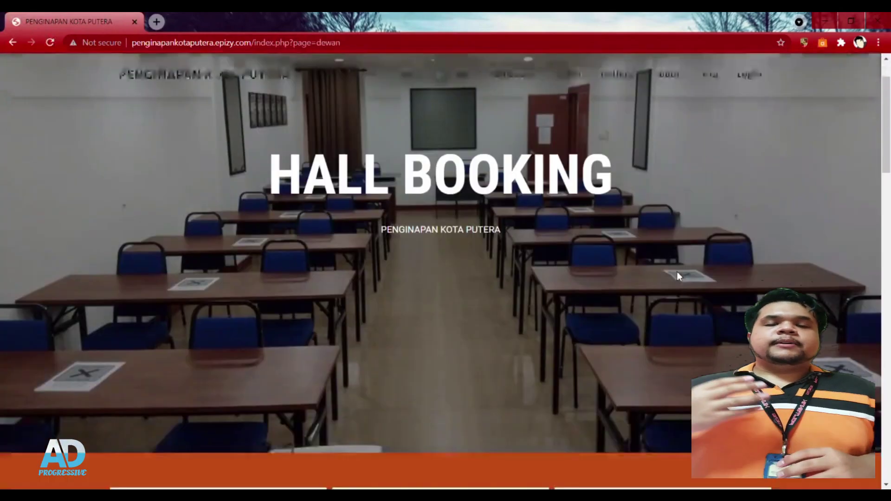
pyautogui.scroll(-3, 670, 269)
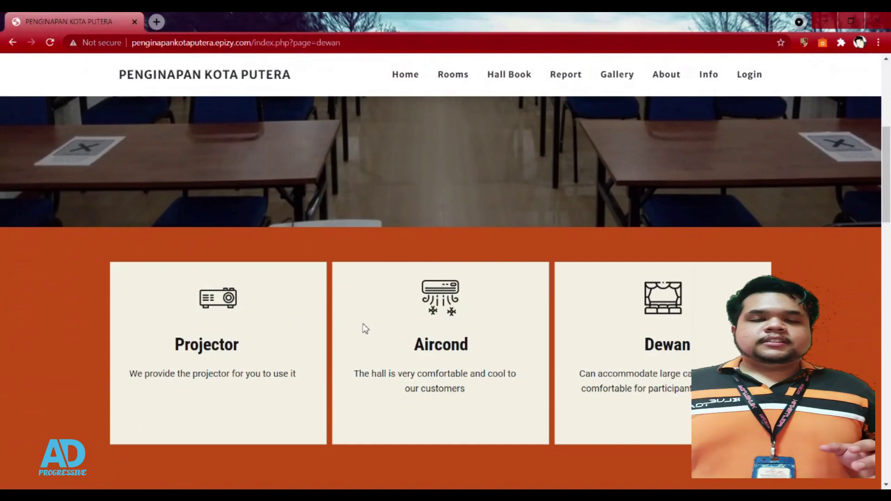
pyautogui.scroll(-1, 399, 315)
pyautogui.scroll(-1, 399, 314)
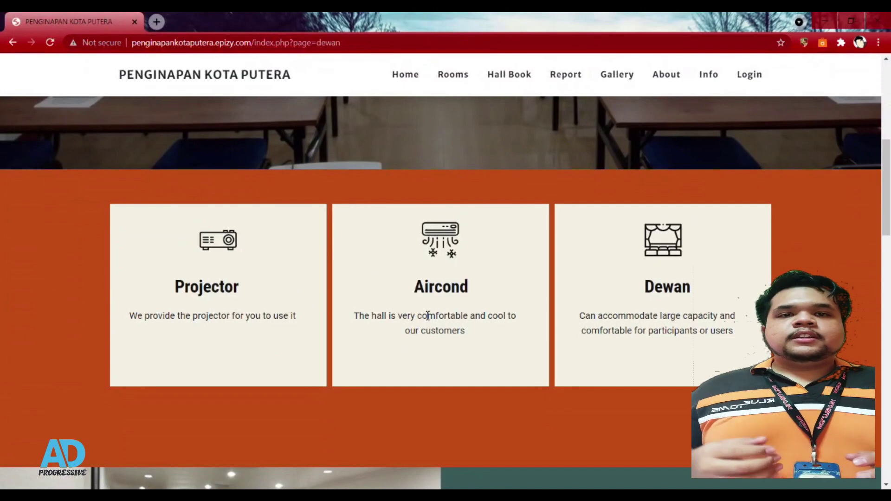
# Step: Scroll down to the empty Hall Booking Form and select its Full Name field
pyautogui.scroll(1, 426, 315)
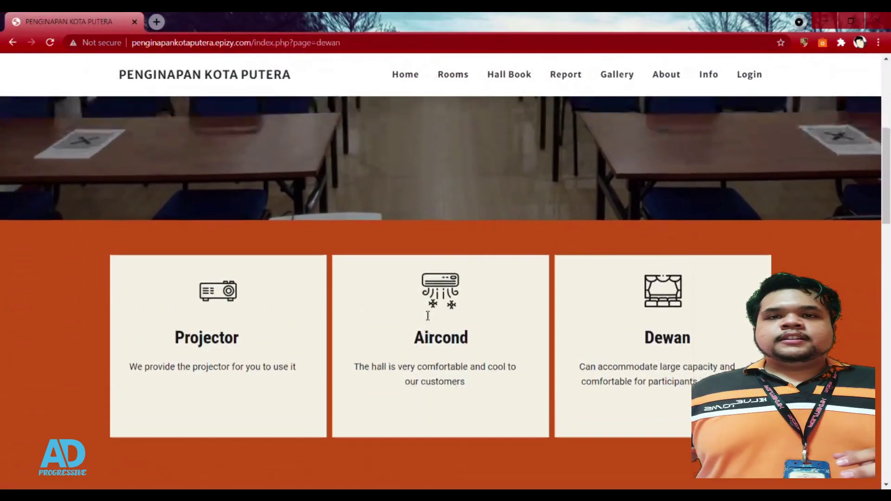
pyautogui.scroll(-5, 426, 316)
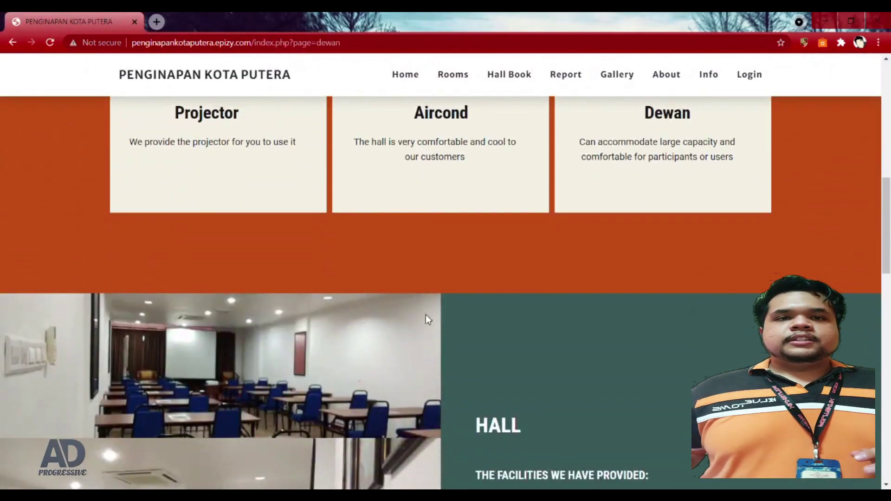
pyautogui.scroll(-5, 427, 318)
pyautogui.scroll(-7, 426, 310)
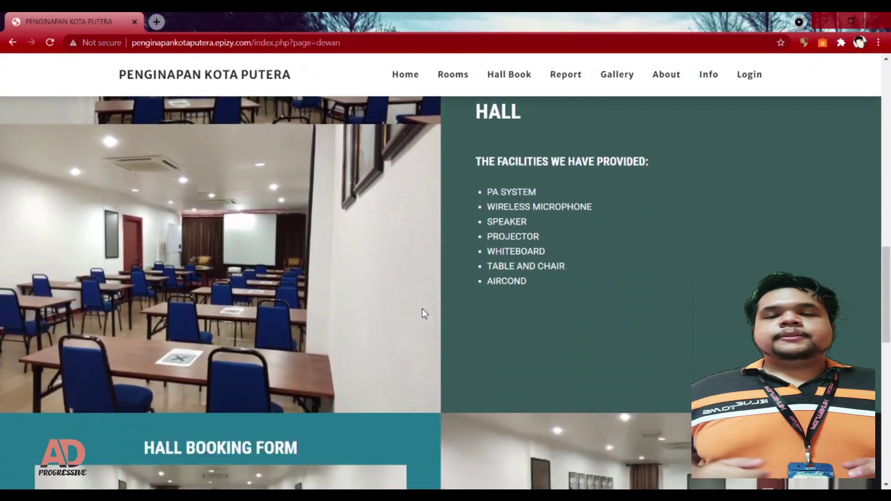
pyautogui.scroll(-1, 422, 319)
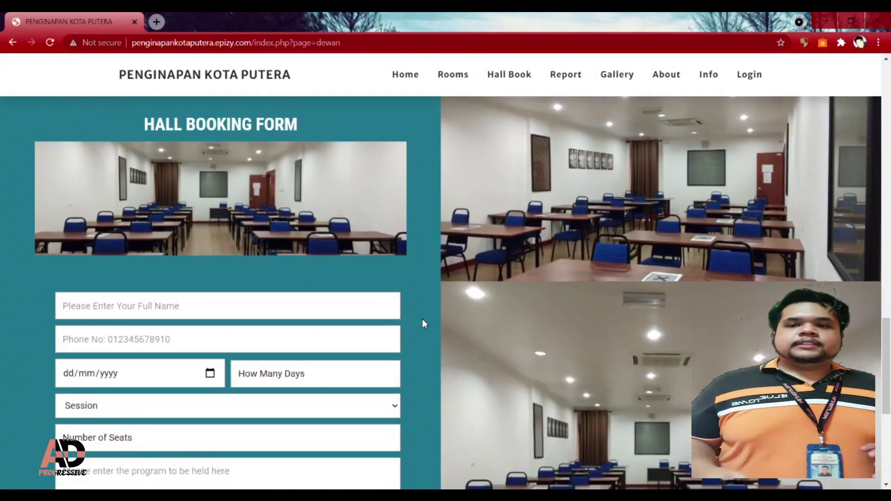
pyautogui.scroll(-1, 418, 319)
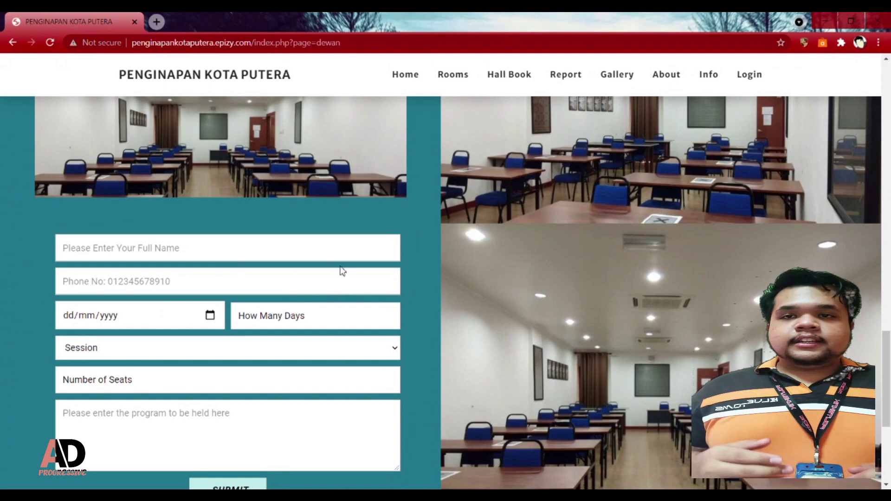
pyautogui.scroll(-1, 331, 268)
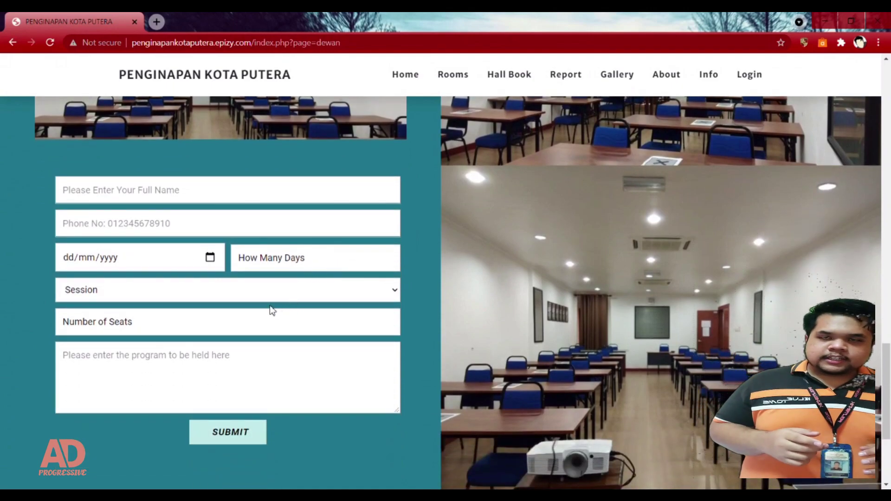
pyautogui.click(273, 195)
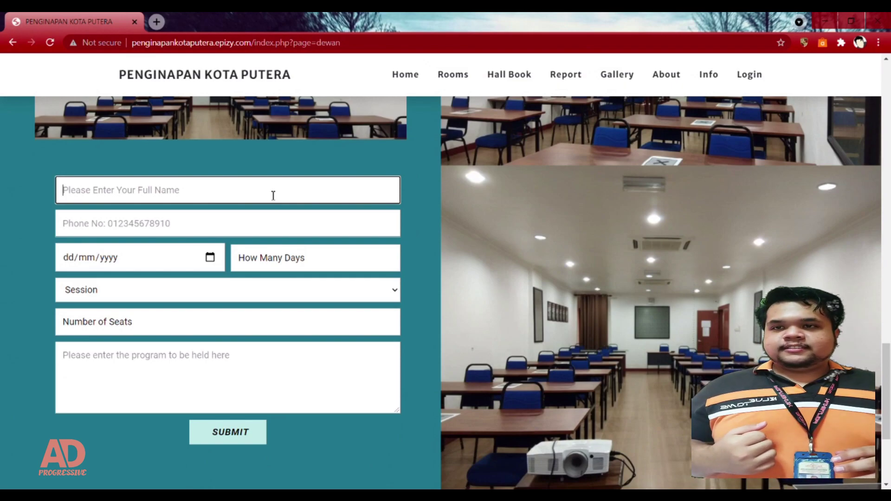
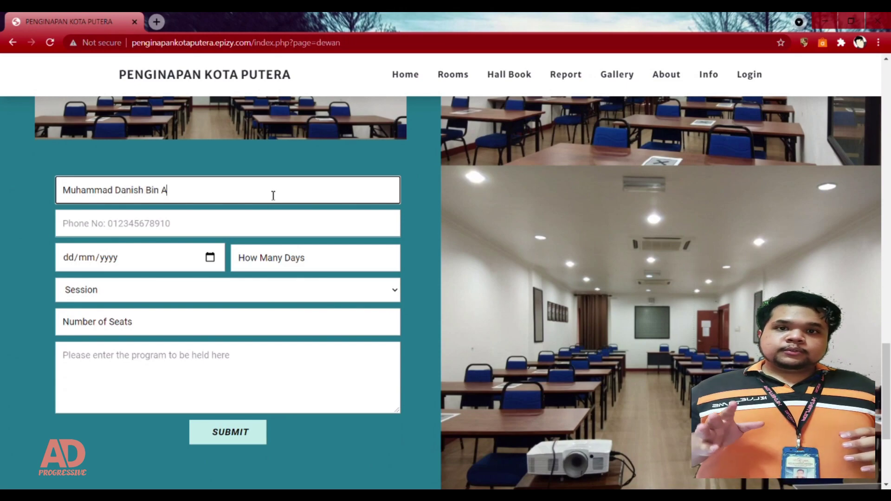
# Step: Enter the guest's full name and submit to trigger the required-field validation
pyautogui.press('Tab')
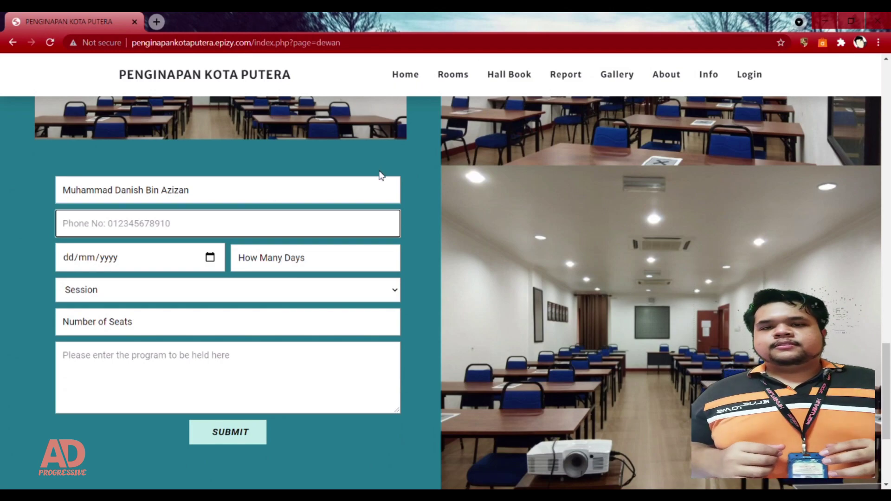
pyautogui.click(237, 437)
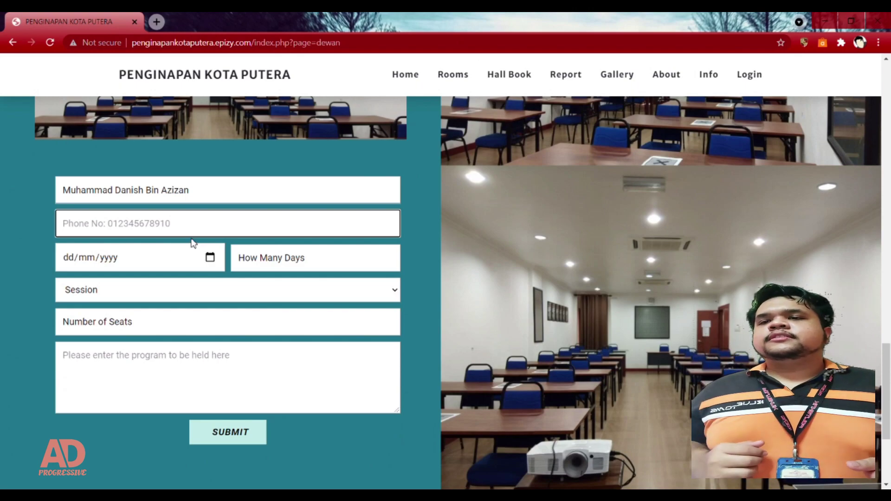
# Step: Test the phone format check with letters, then replace them with a numeric contact number
pyautogui.write('a')
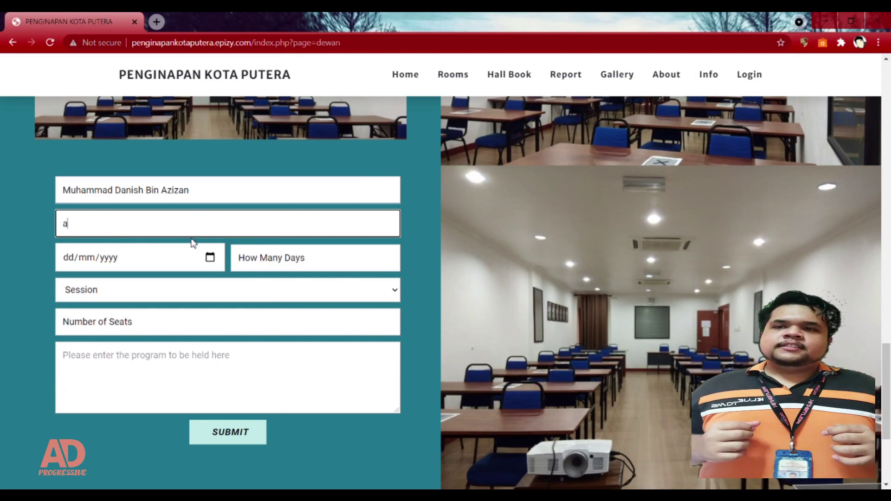
pyautogui.write('fhn')
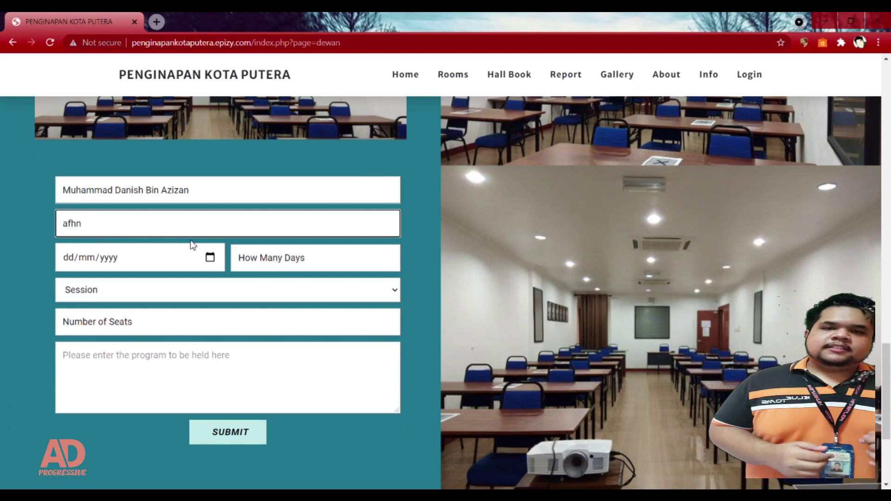
pyautogui.click(241, 441)
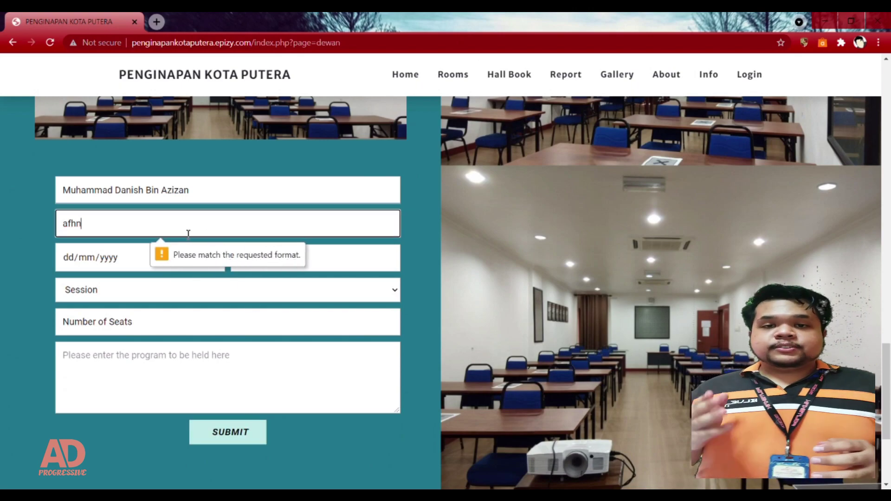
pyautogui.moveTo(95, 229); pyautogui.dragTo(32, 225)
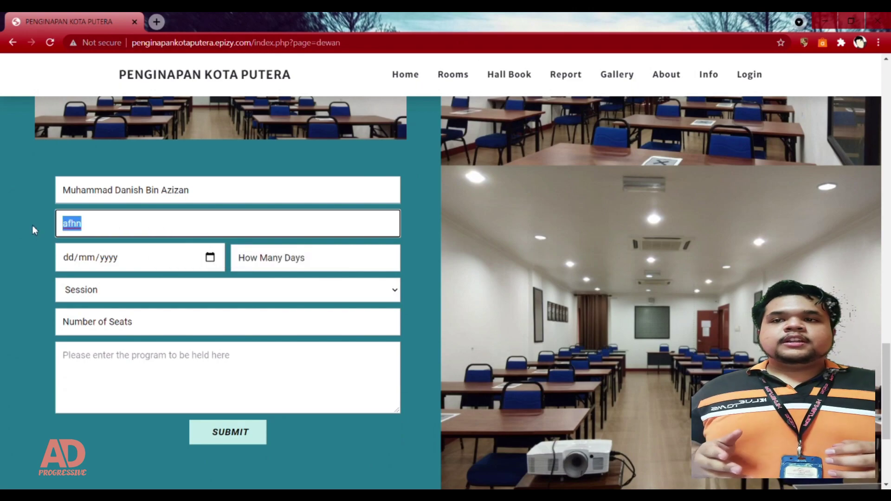
pyautogui.press('BackSpace')
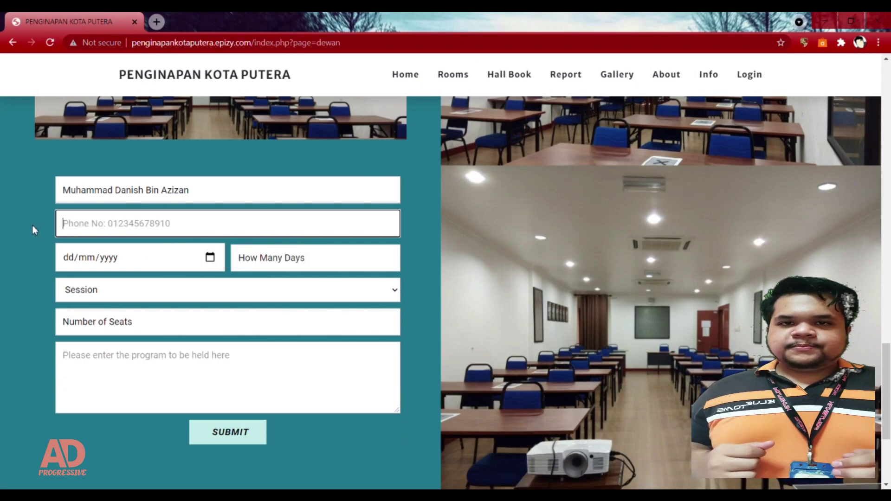
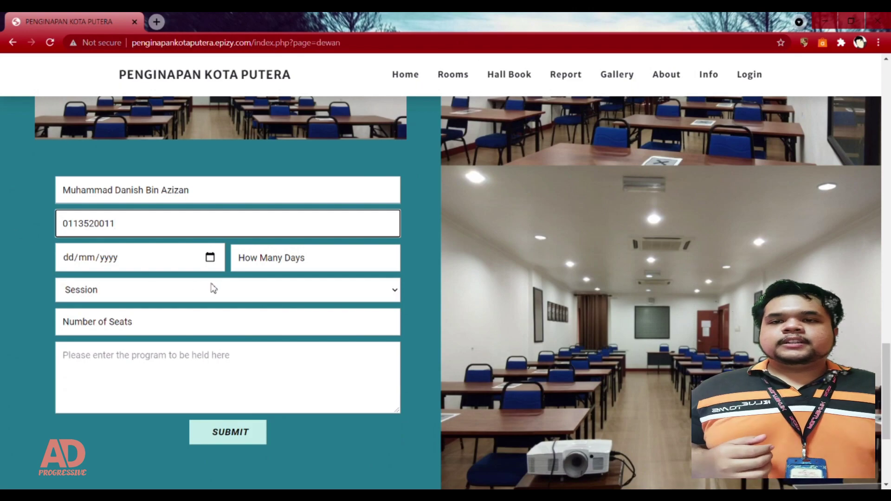
# Step: Set the hall booking to 10/06/2021 for 1 day in the Morning (8AM-12PM) session
pyautogui.click(210, 265)
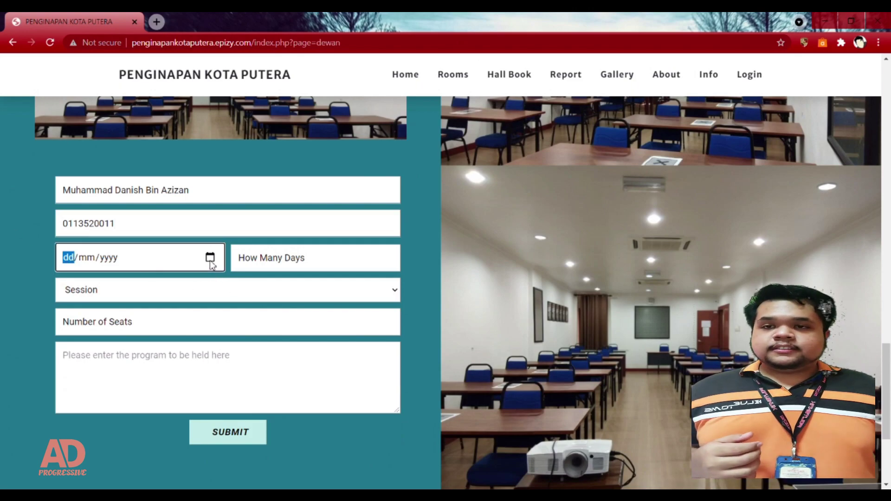
pyautogui.click(139, 337)
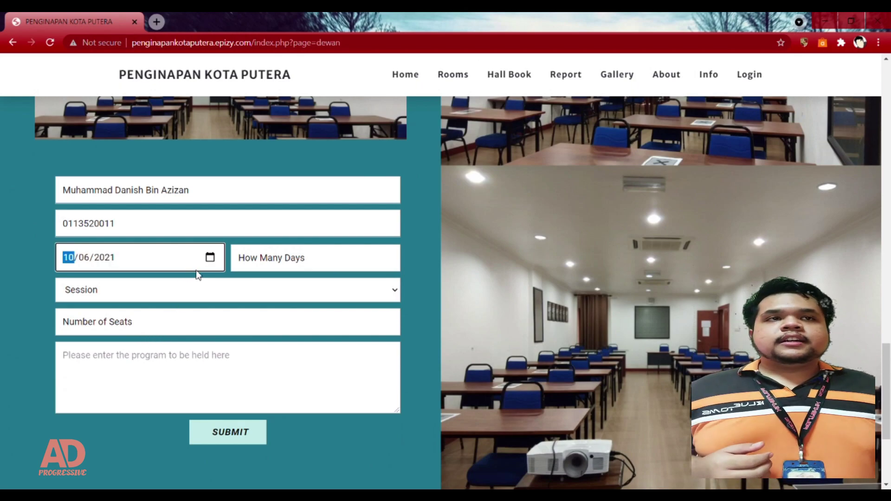
pyautogui.click(305, 256)
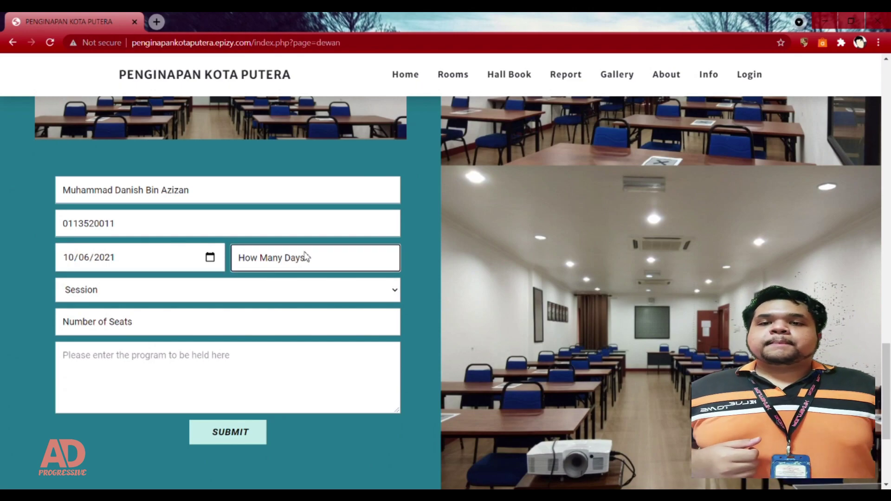
pyautogui.write('1')
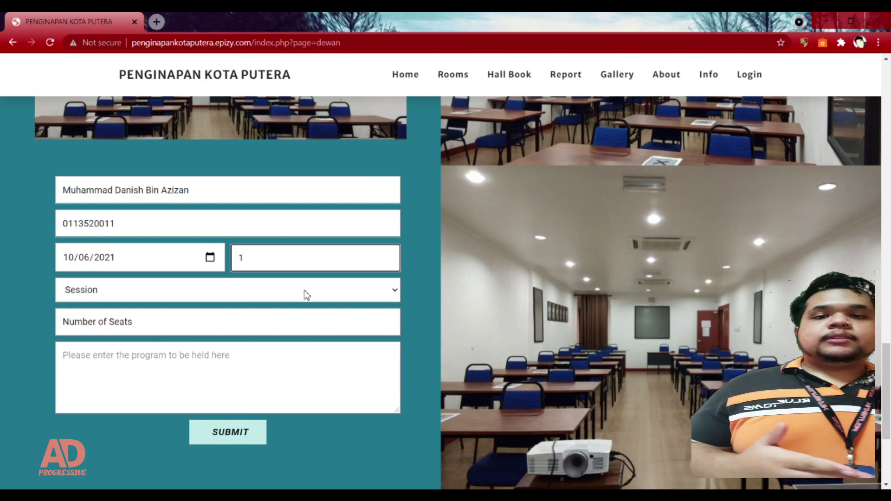
pyautogui.click(305, 291)
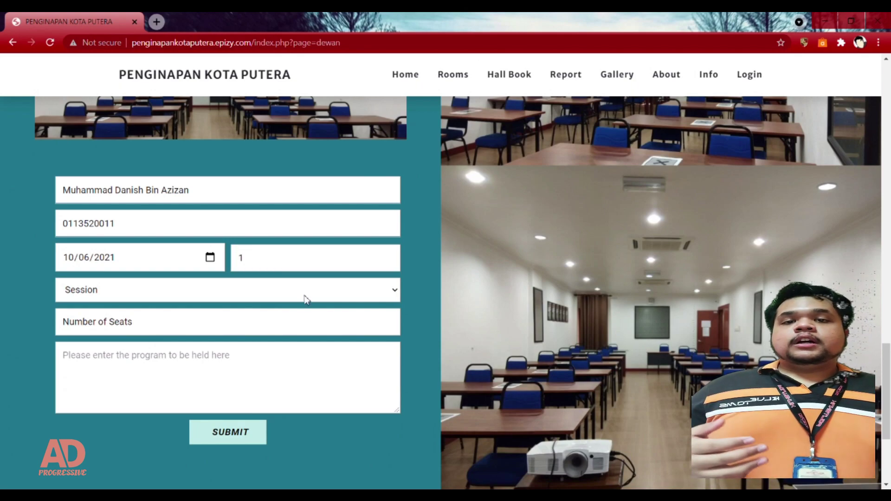
pyautogui.click(211, 328)
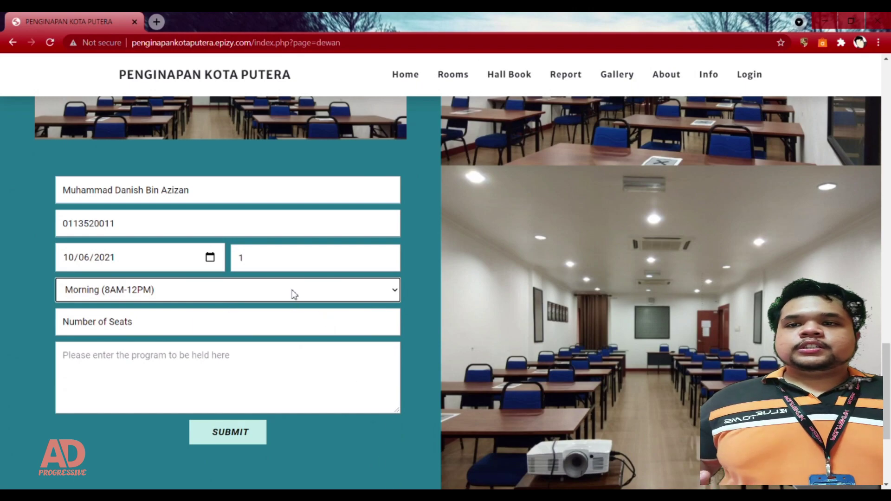
# Step: Enter '10 until 20' seats and program 'Seminar', then submit the hall booking
pyautogui.click(290, 327)
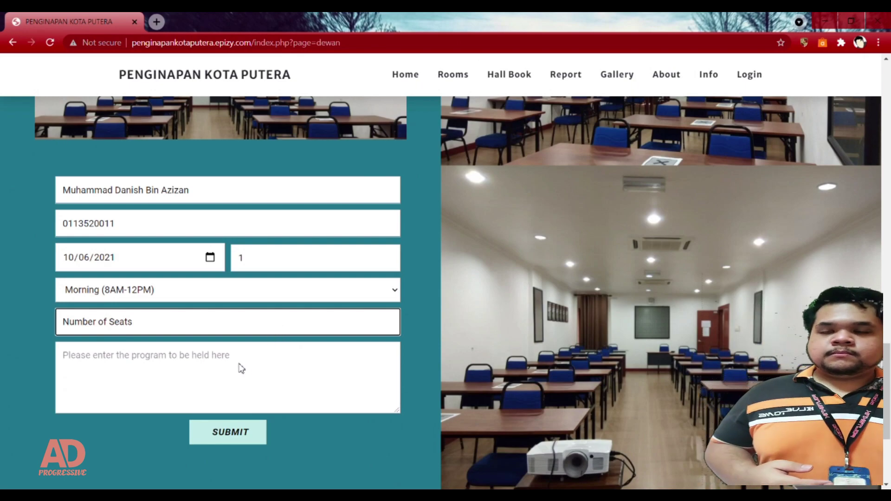
pyautogui.write('10 until 20')
pyautogui.click(156, 362)
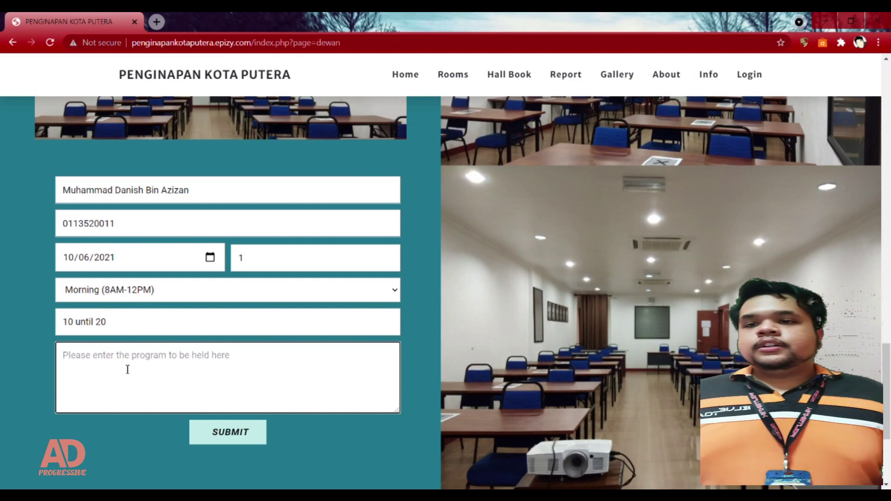
pyautogui.write('Seminar')
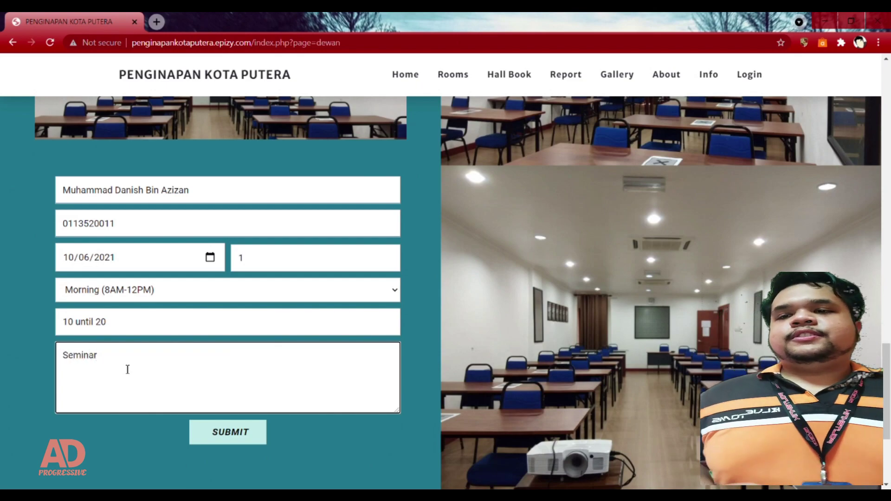
pyautogui.click(241, 436)
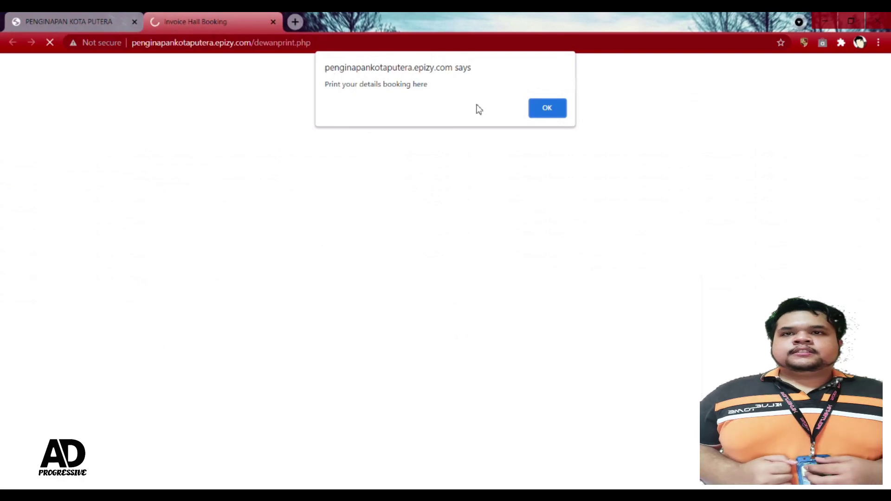
# Step: Dismiss the print notice and scroll through the Hall Booking Receipt
pyautogui.click(556, 113)
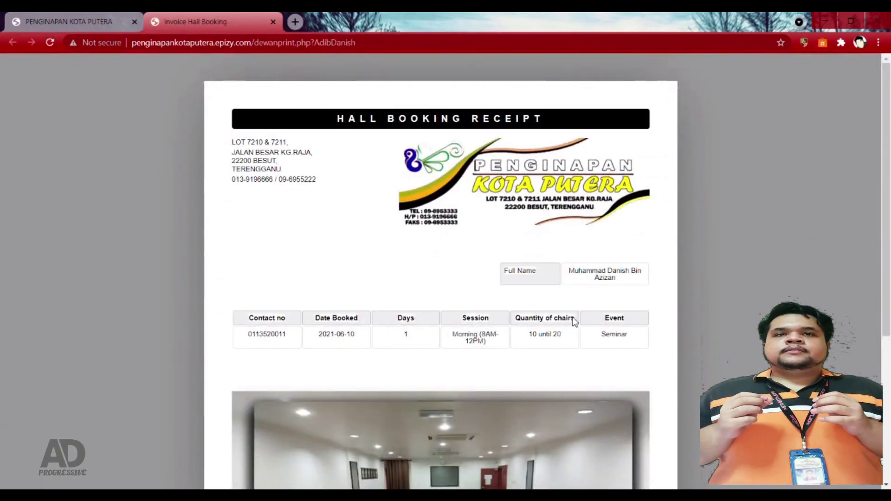
pyautogui.scroll(-3, 575, 320)
pyautogui.scroll(3, 573, 316)
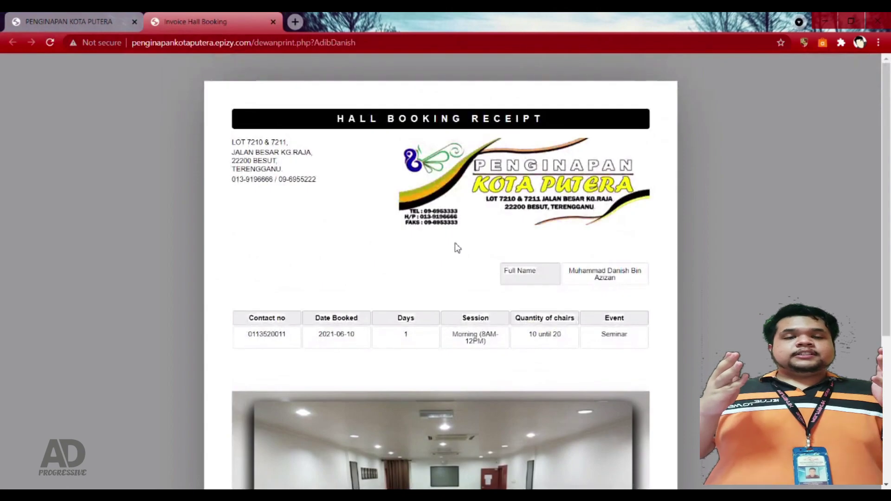
pyautogui.scroll(-5, 525, 339)
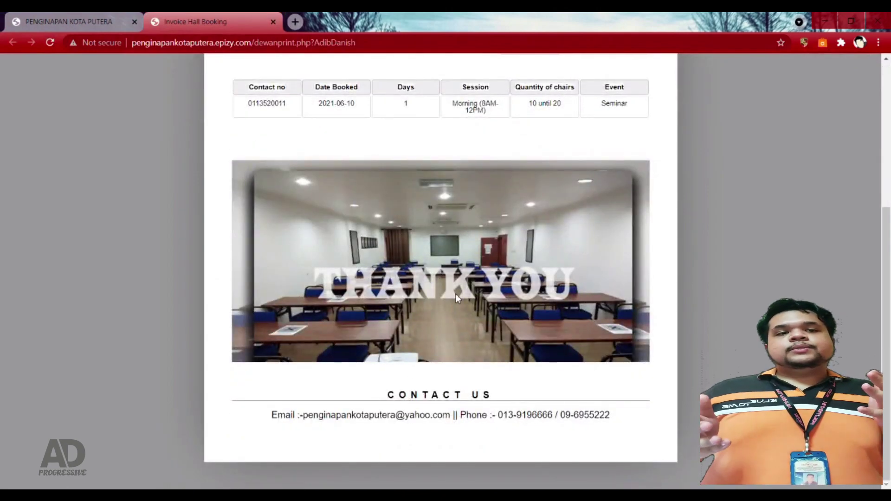
pyautogui.scroll(3, 458, 294)
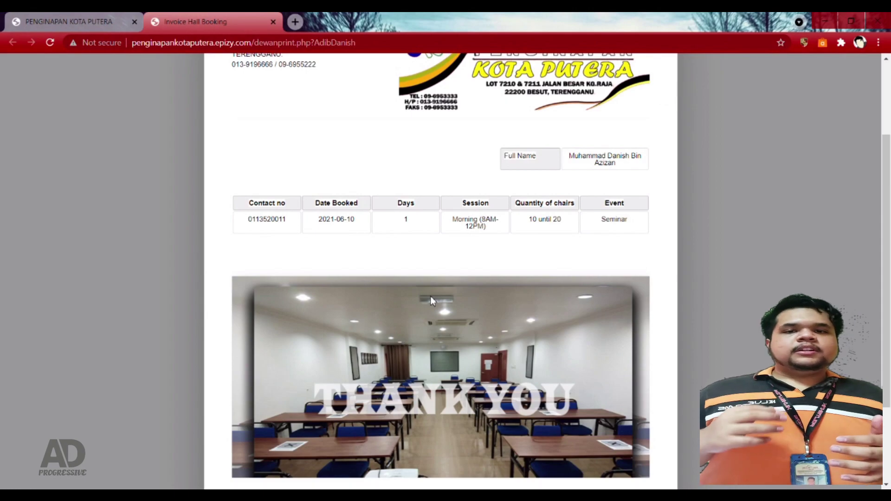
pyautogui.scroll(3, 446, 285)
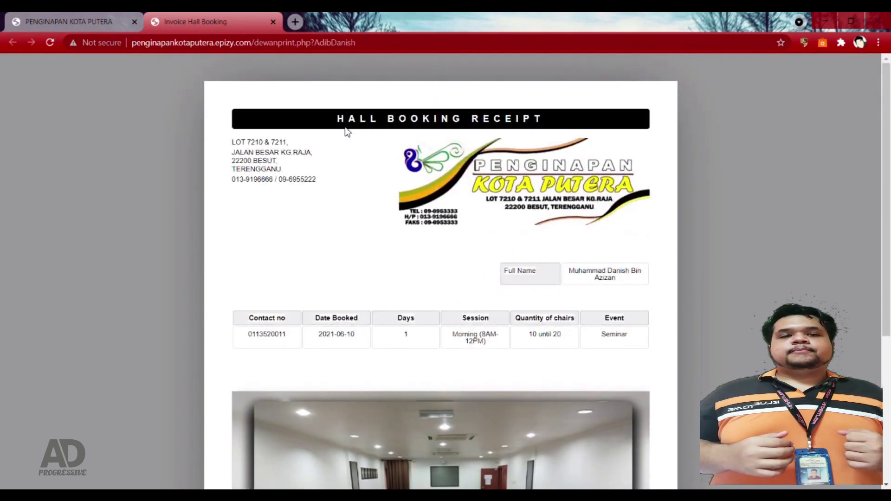
# Step: Close the Invoice Hall Booking tab and return to the booking site
pyautogui.click(273, 22)
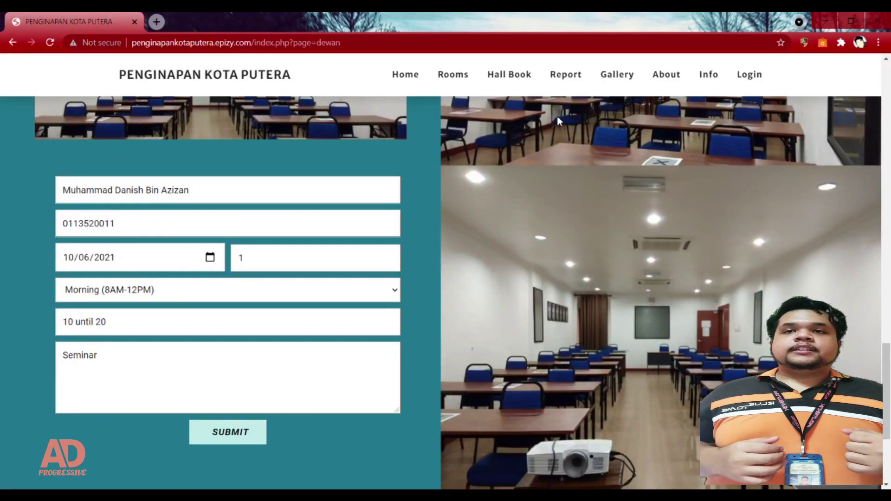
pyautogui.scroll(2, 557, 116)
pyautogui.scroll(3, 568, 90)
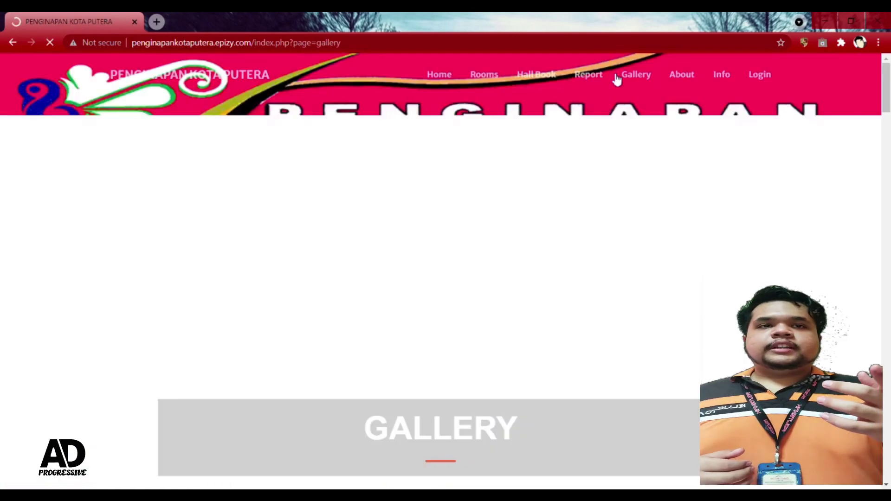
# Step: Scroll the Gallery past the Standard Room photos to the Deluxe Room grid
pyautogui.scroll(-4, 655, 290)
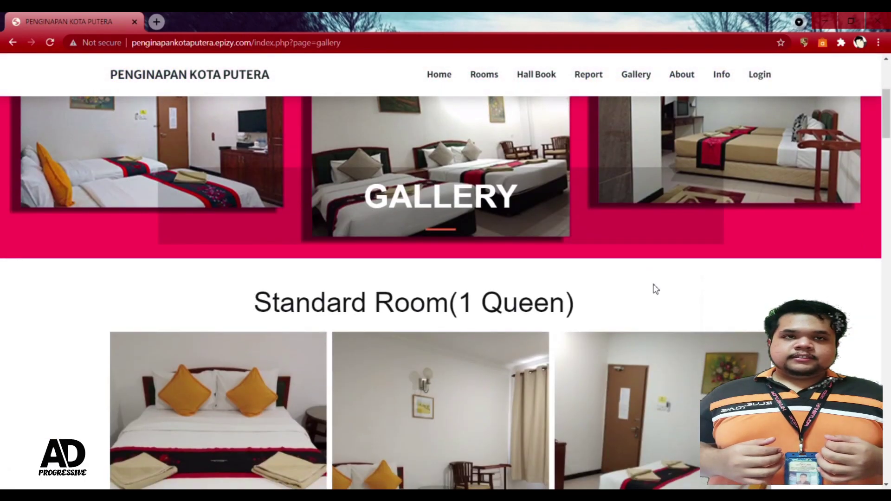
pyautogui.scroll(-4, 656, 290)
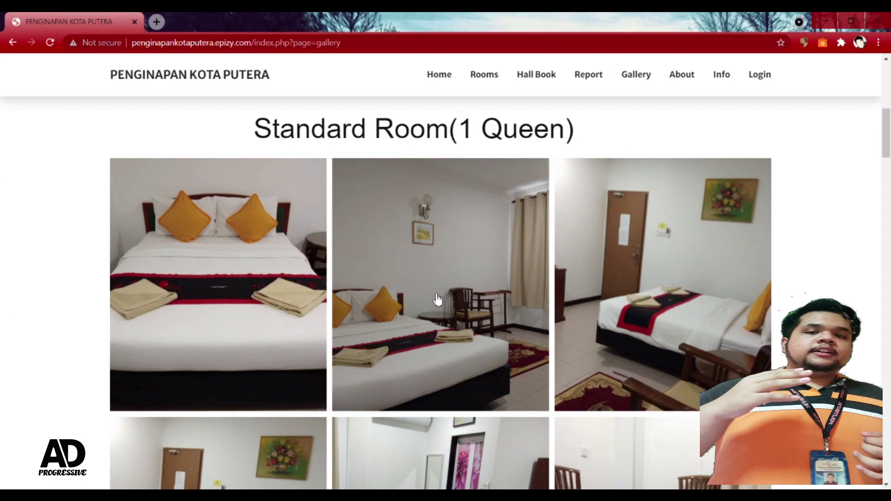
pyautogui.scroll(-9, 290, 309)
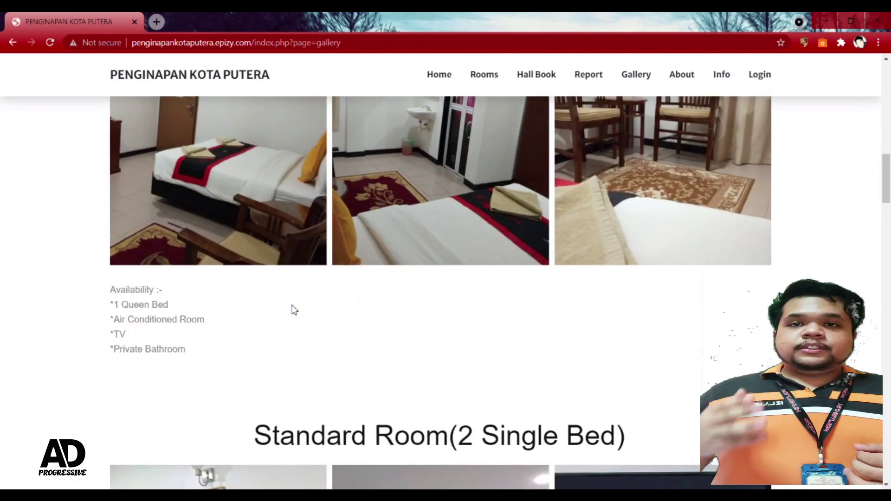
pyautogui.scroll(-8, 273, 304)
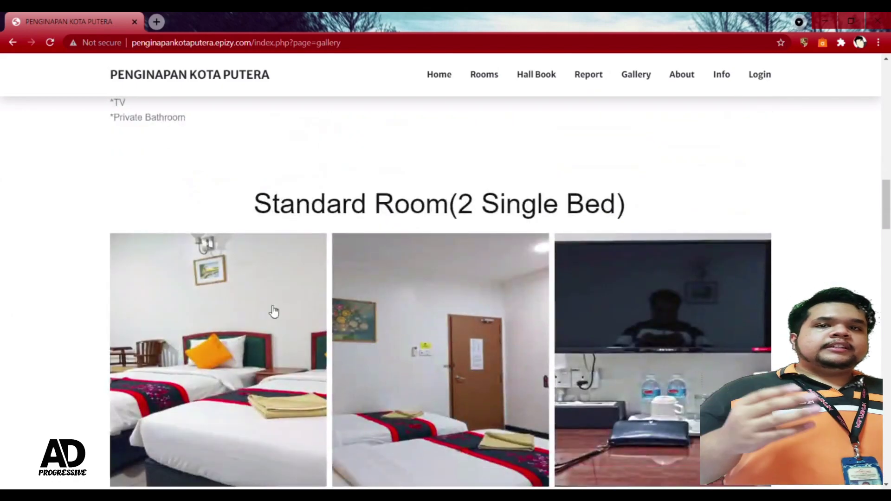
pyautogui.scroll(2, 278, 315)
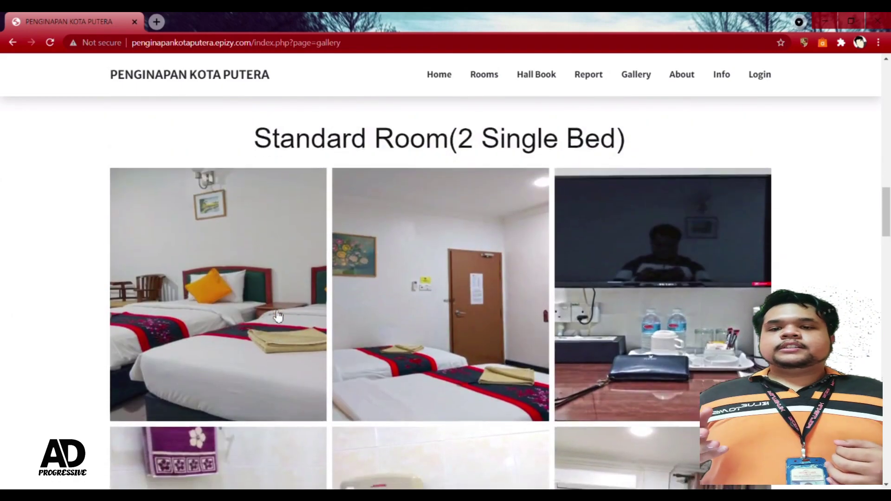
pyautogui.scroll(-6, 278, 316)
pyautogui.scroll(-1, 278, 316)
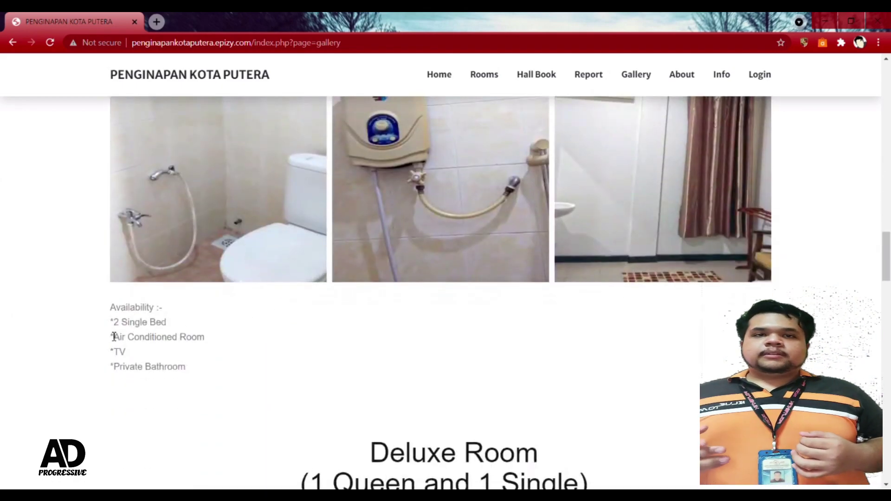
pyautogui.scroll(-3, 110, 369)
pyautogui.scroll(-10, 113, 369)
# Step: Enlarge the outdoor palm-tree photo full-size as image 4 of 9
pyautogui.scroll(1, 116, 369)
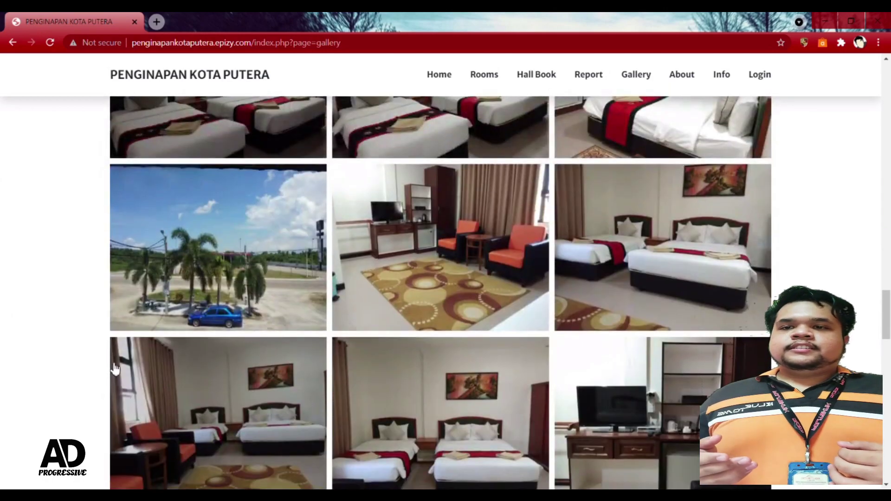
pyautogui.scroll(1, 115, 369)
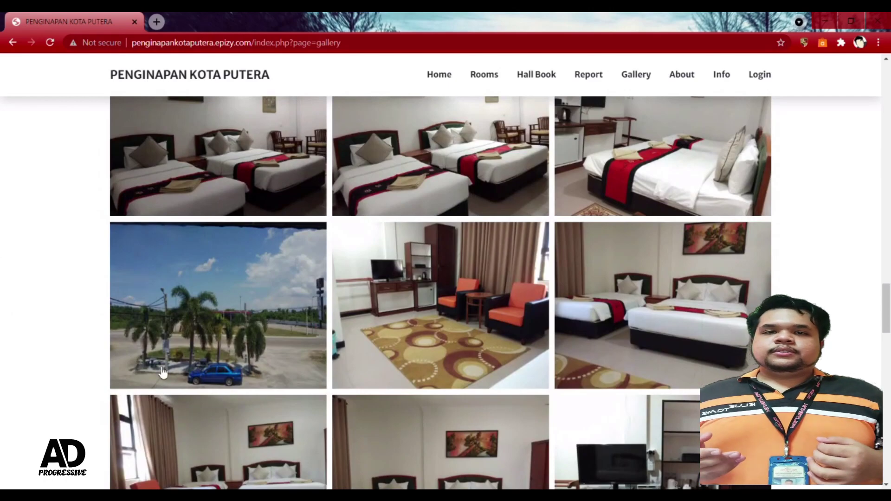
pyautogui.click(293, 280)
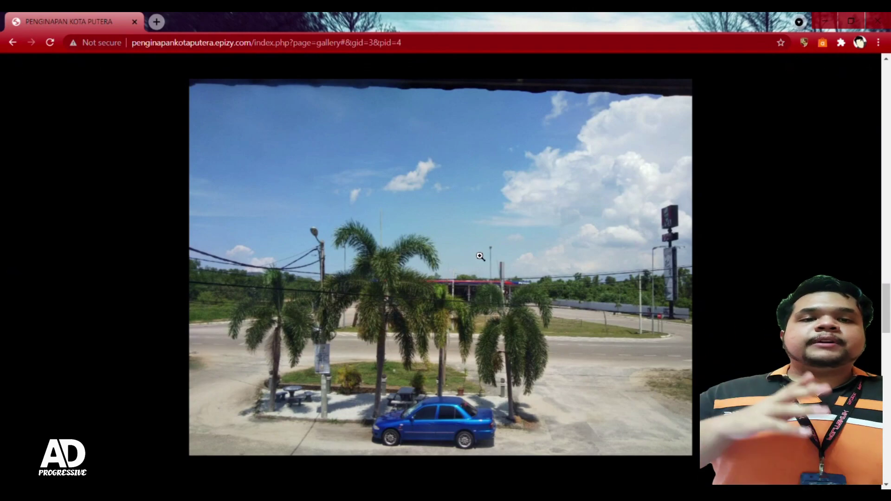
# Step: Zoom into and pan around the palm-tree photo, then zoom out and close it
pyautogui.click(481, 256)
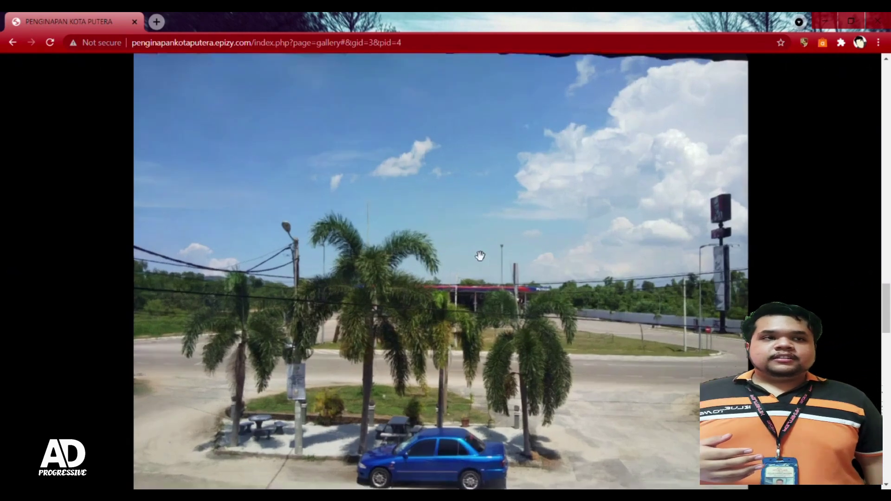
pyautogui.moveTo(471, 363); pyautogui.dragTo(467, 329)
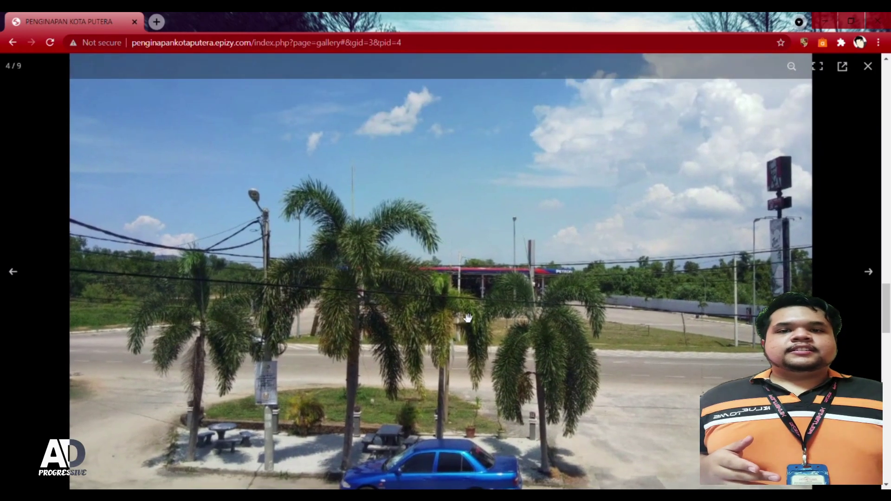
pyautogui.click(755, 128)
pyautogui.click(868, 66)
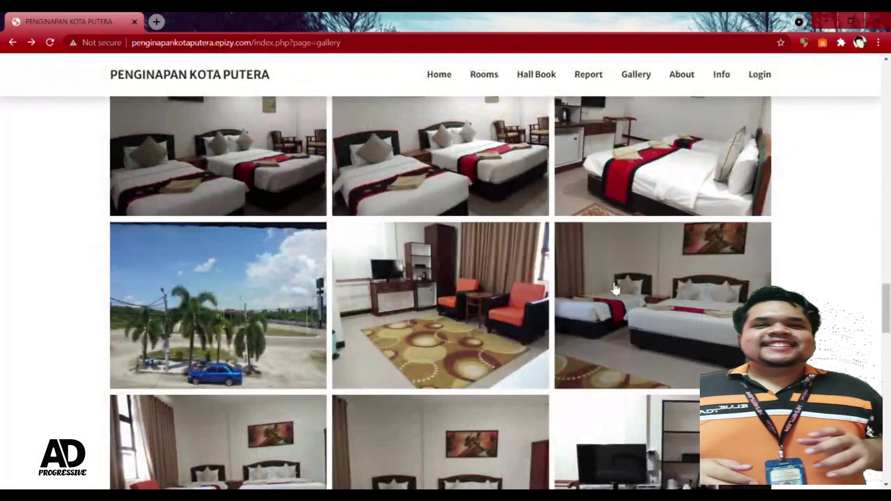
# Step: Go to the About page showing the Lata Tembakah 'ABOUT US' banner
pyautogui.scroll(3, 620, 283)
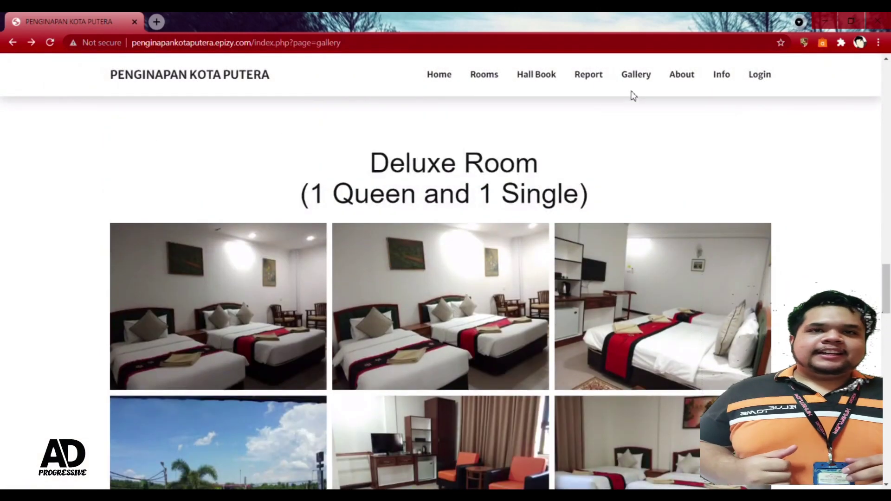
pyautogui.scroll(3, 617, 191)
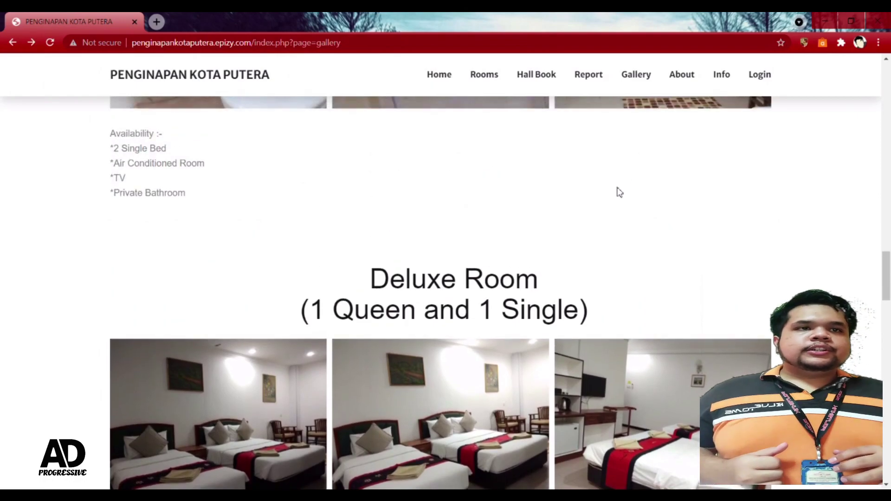
pyautogui.click(671, 78)
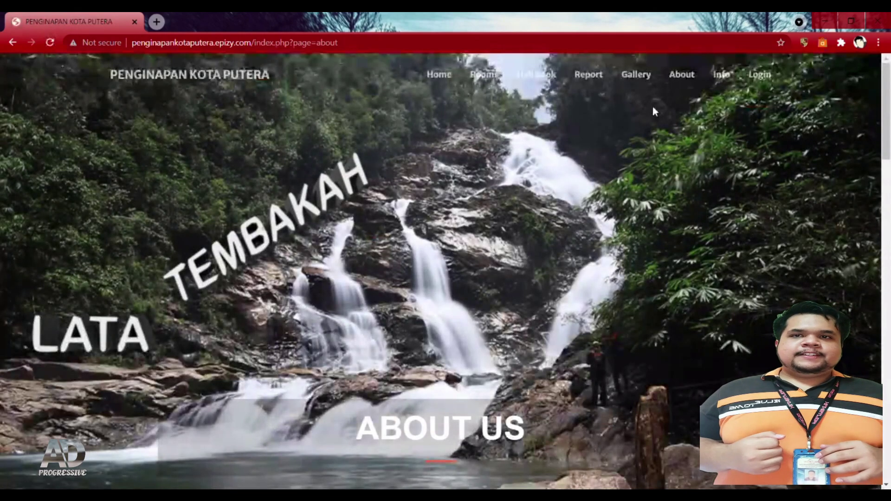
# Step: Scroll the About page past the Google map to the KFC, check-in and attractions cards
pyautogui.scroll(-6, 655, 135)
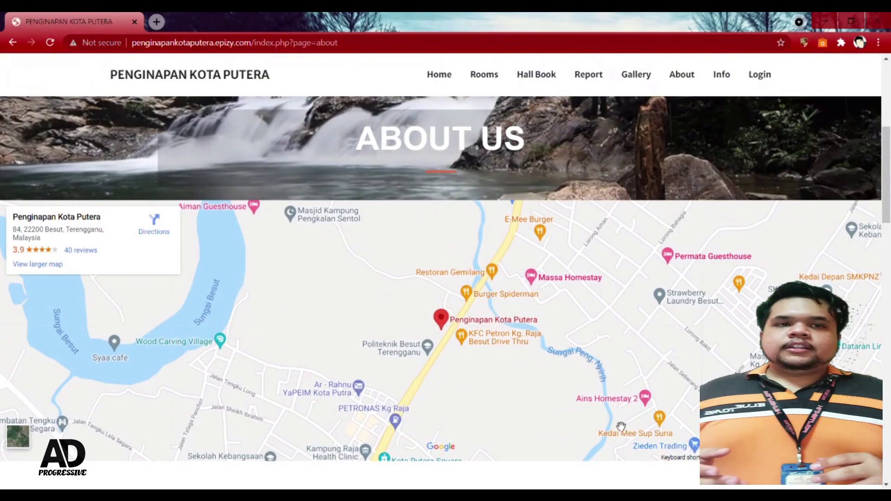
pyautogui.scroll(-1, 619, 422)
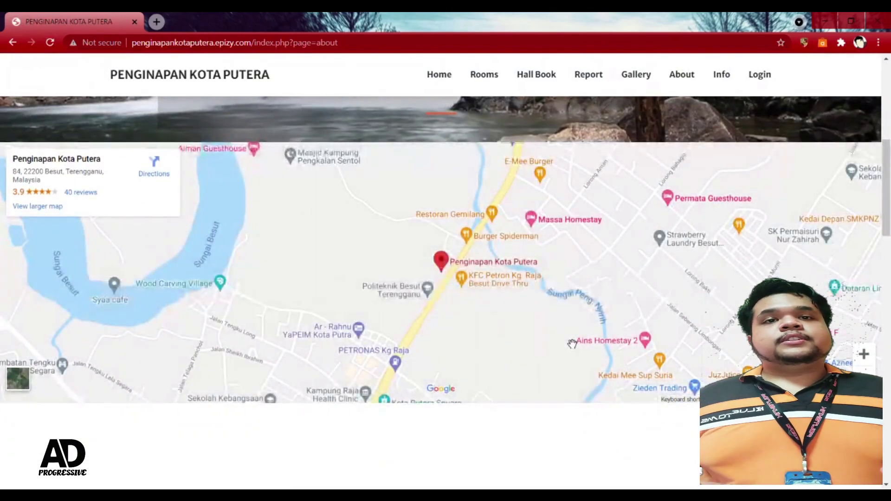
pyautogui.scroll(-1, 601, 353)
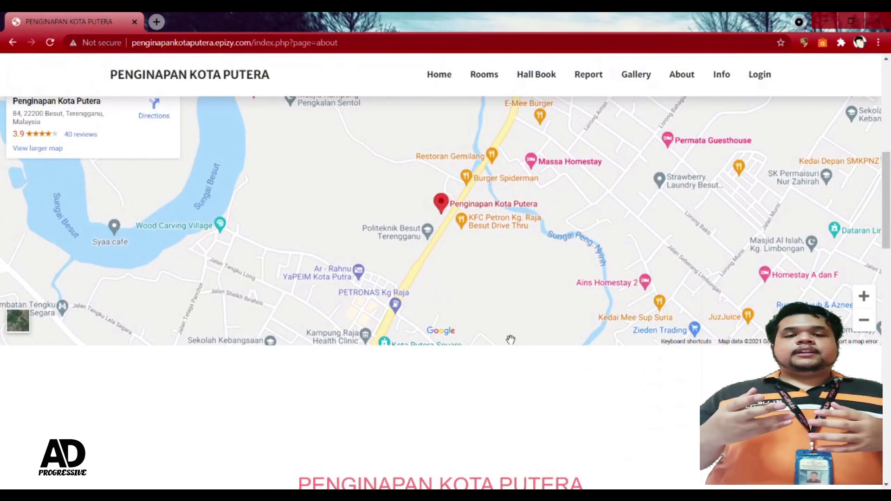
pyautogui.scroll(1, 506, 339)
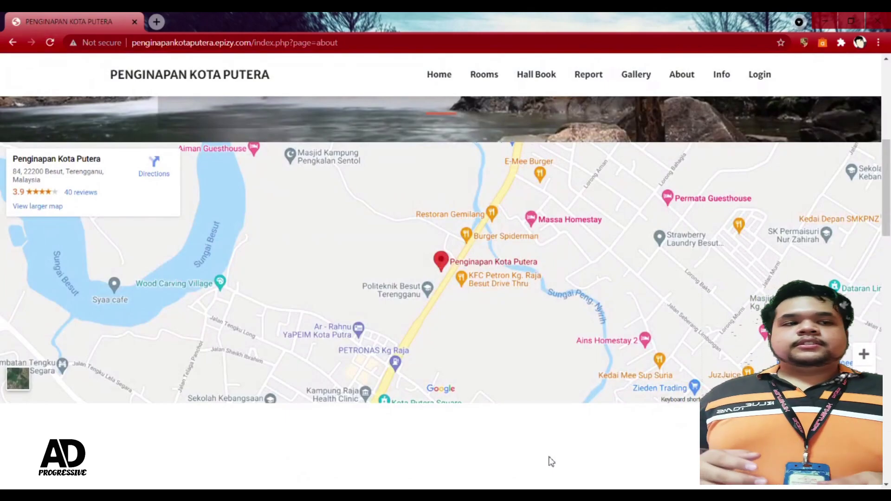
pyautogui.scroll(-7, 656, 409)
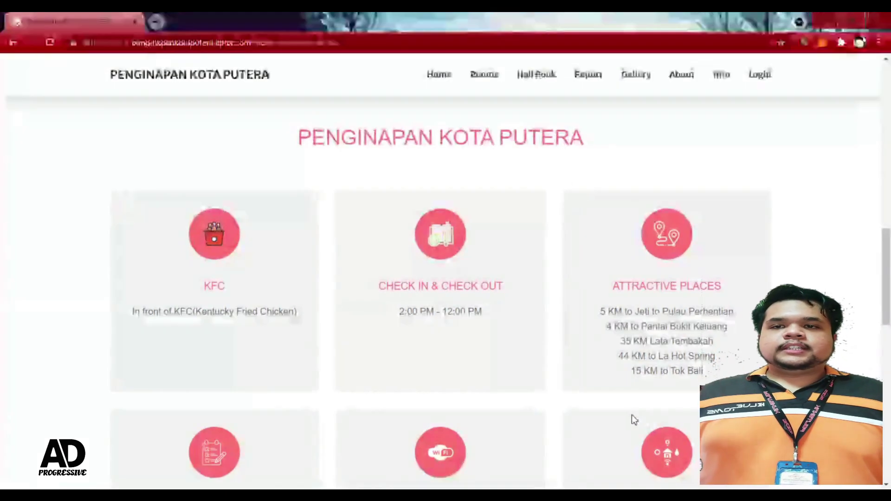
# Step: Look over the About page facility cards, including the 2:00 PM - 12:00 PM check-in hours
pyautogui.scroll(-1, 632, 419)
pyautogui.scroll(-5, 632, 416)
pyautogui.scroll(5, 631, 415)
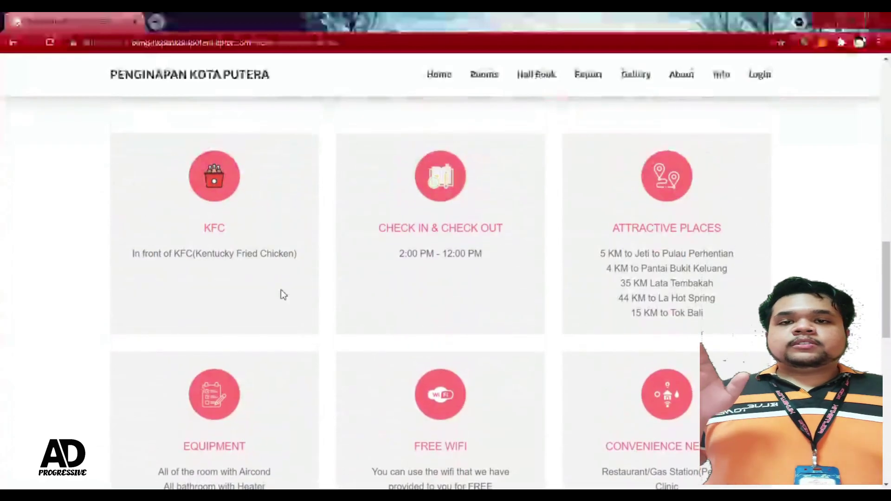
pyautogui.scroll(-1, 595, 301)
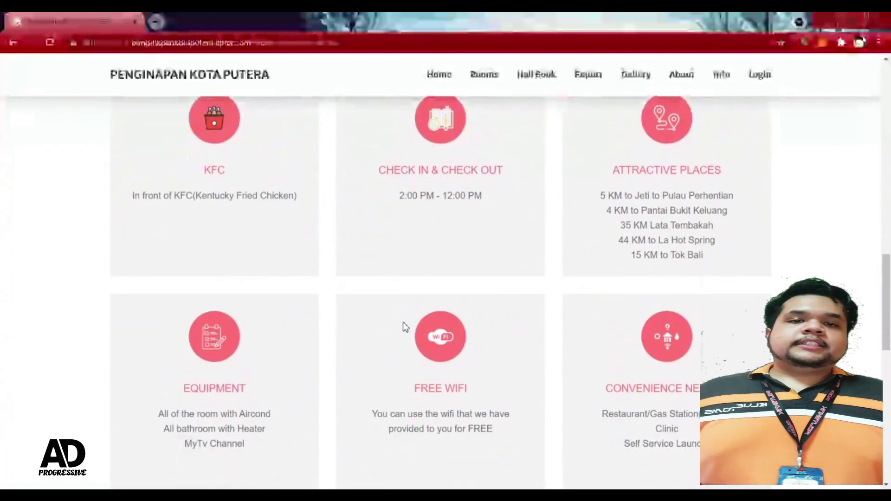
pyautogui.scroll(-6, 303, 362)
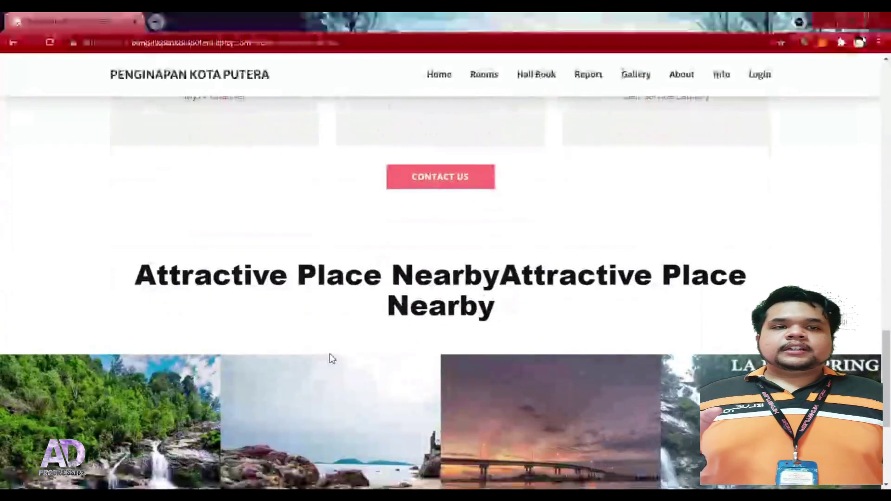
pyautogui.scroll(2, 331, 359)
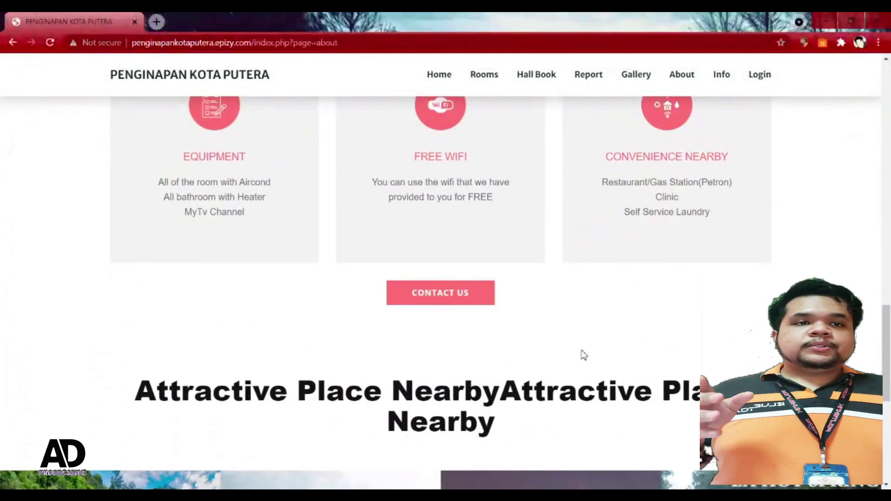
pyautogui.scroll(1, 597, 347)
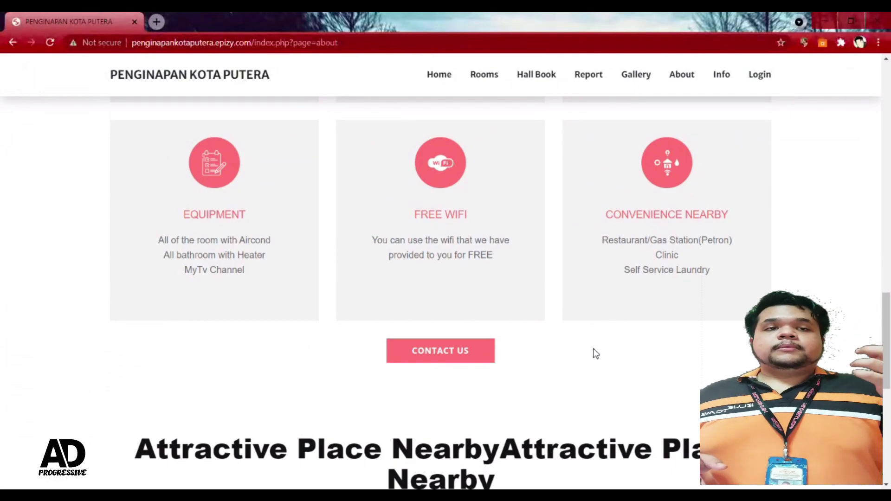
pyautogui.scroll(2, 596, 353)
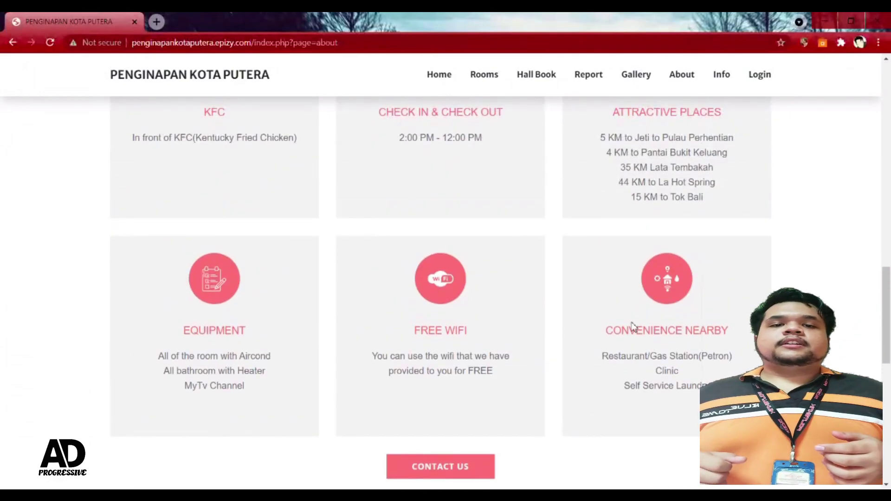
# Step: View Attractive Place Nearby photos like Pantai Bukit Keluang, then open the Info page
pyautogui.scroll(-5, 628, 337)
pyautogui.scroll(-1, 628, 338)
pyautogui.scroll(-3, 628, 338)
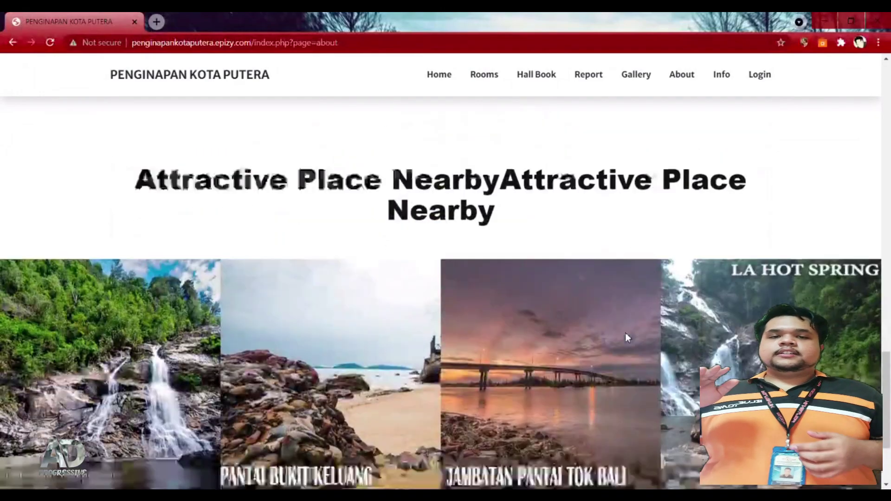
pyautogui.scroll(-1, 626, 333)
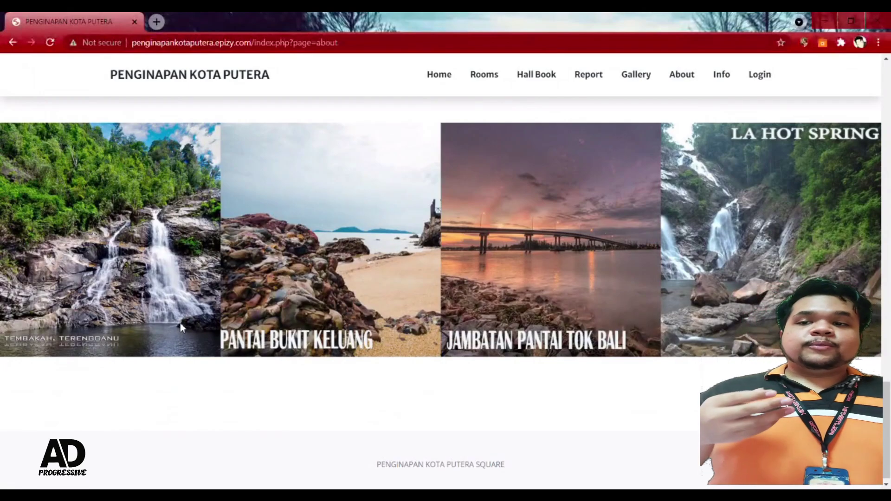
pyautogui.scroll(-1, 195, 329)
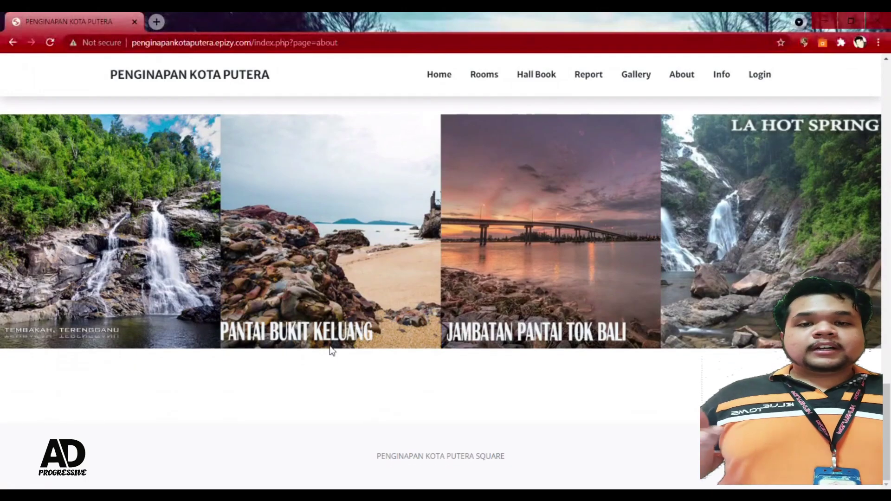
pyautogui.scroll(1, 357, 358)
pyautogui.scroll(1, 358, 358)
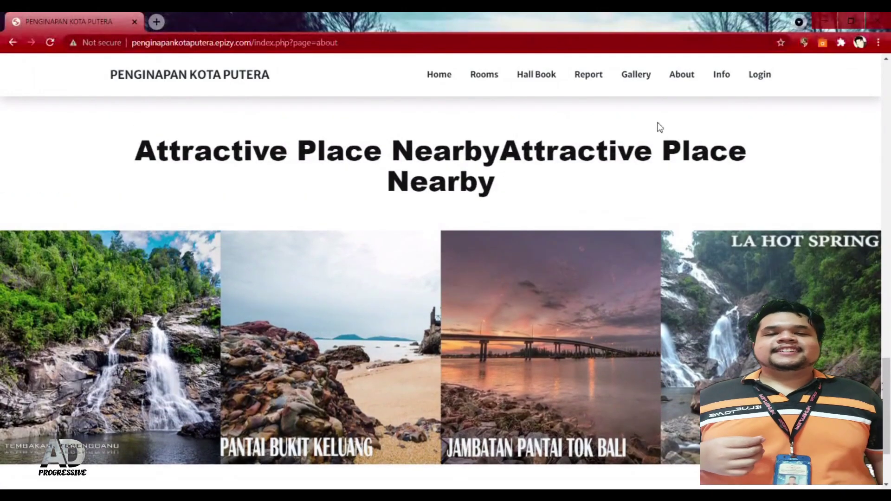
pyautogui.click(725, 79)
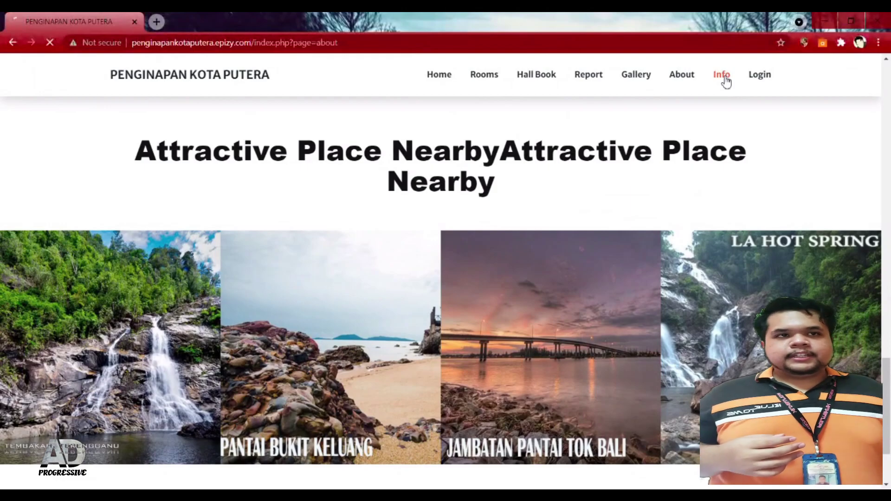
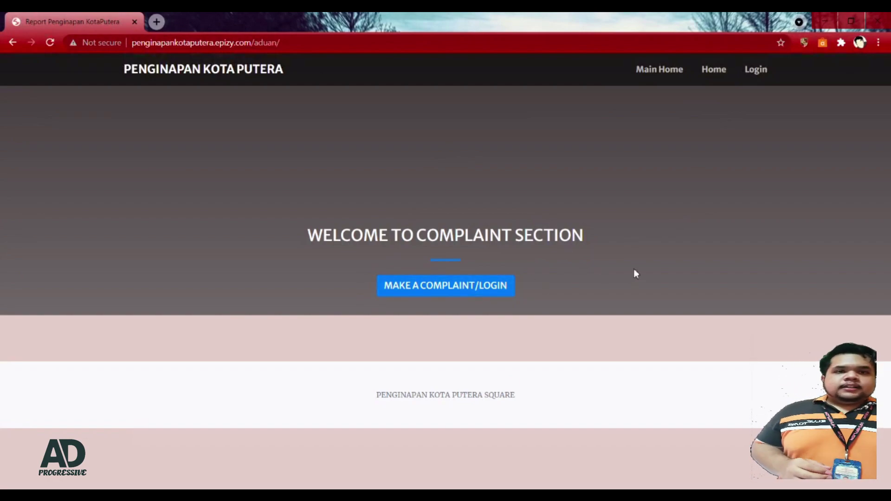
# Step: Open the complaint login modal and switch it to the Create an Account form
pyautogui.click(497, 292)
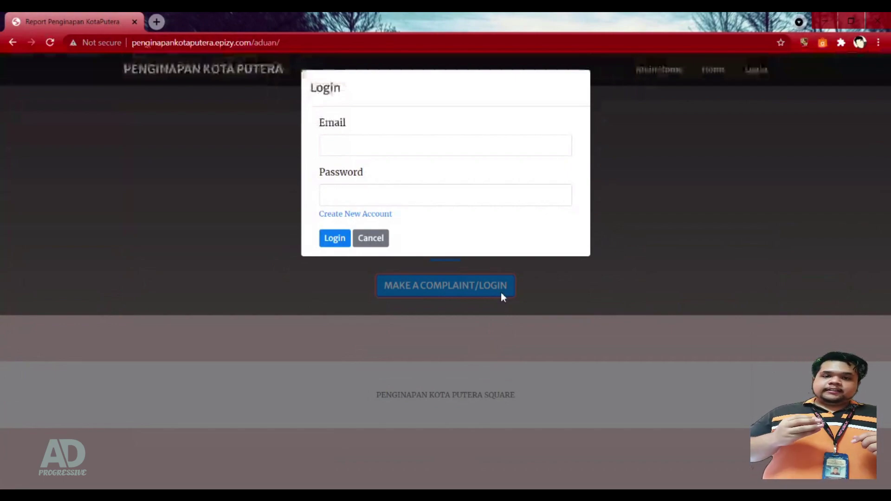
pyautogui.click(356, 222)
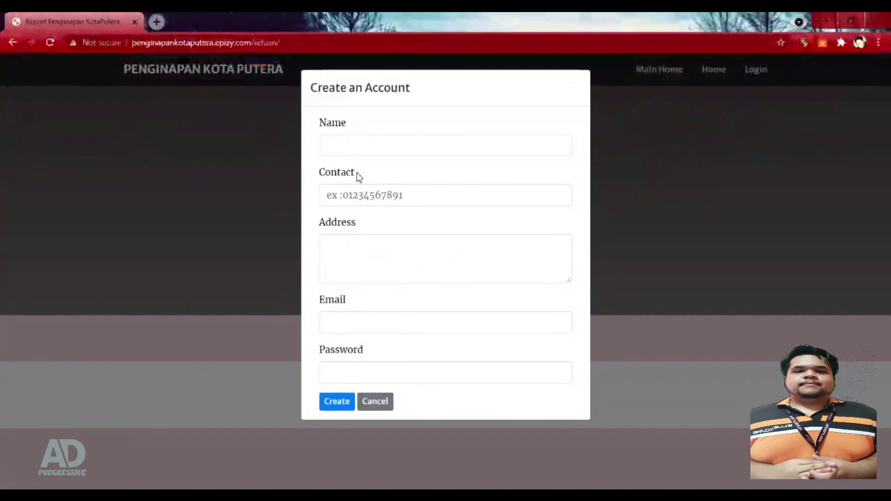
# Step: Enter the new user's full name in the Name field
pyautogui.click(375, 150)
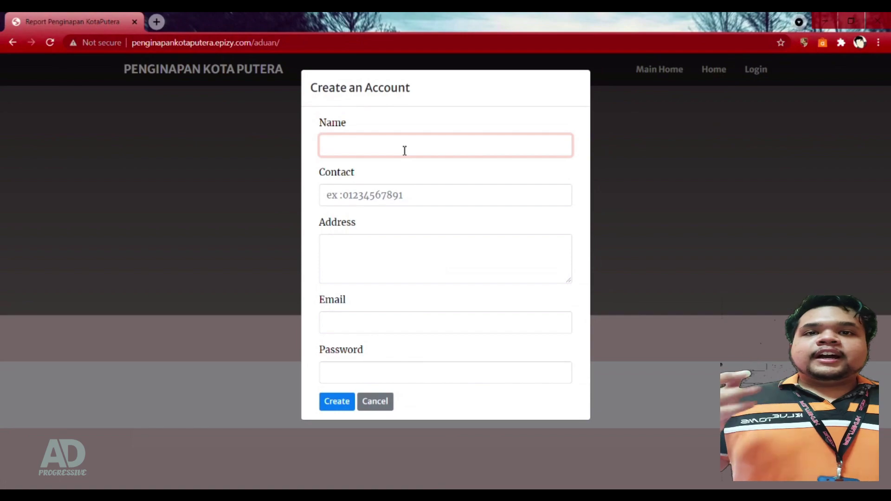
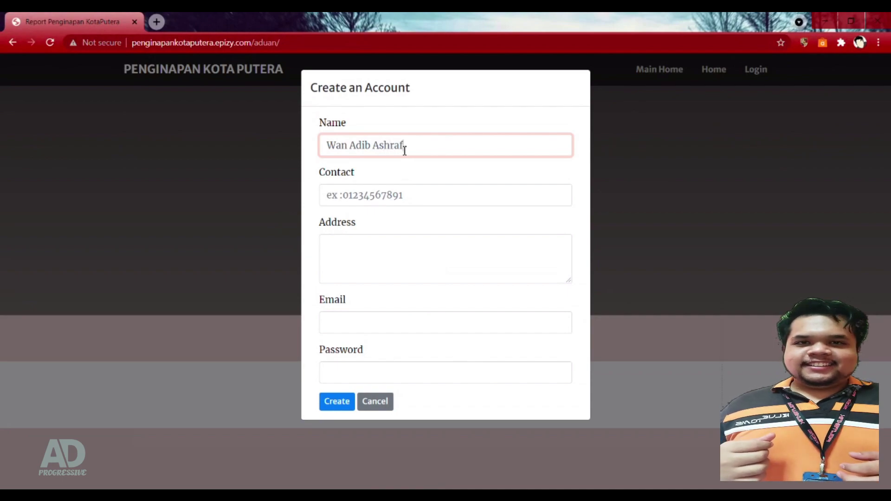
pyautogui.press('Tab')
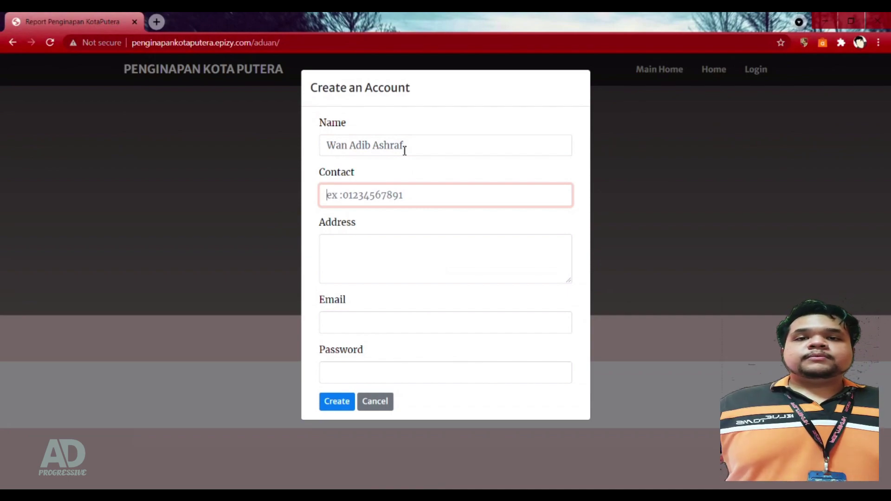
# Step: Try submitting with 'a' as the contact, triggering the contact format warning
pyautogui.write('a')
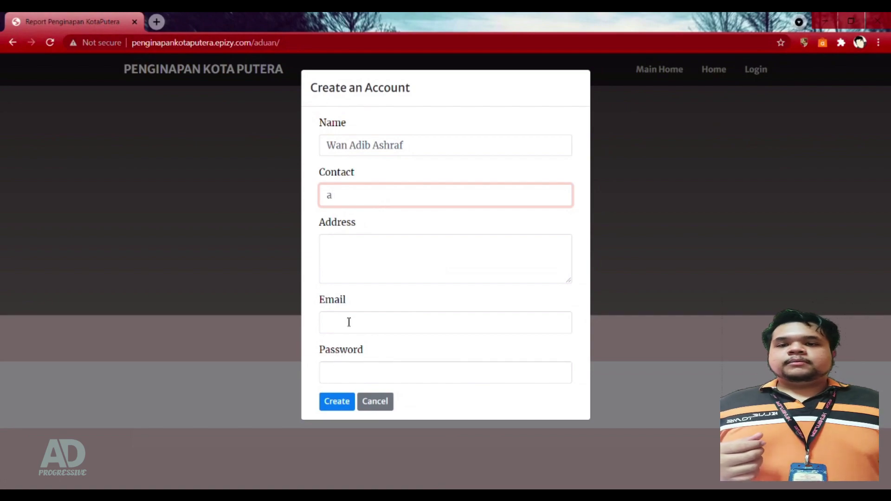
pyautogui.click(339, 400)
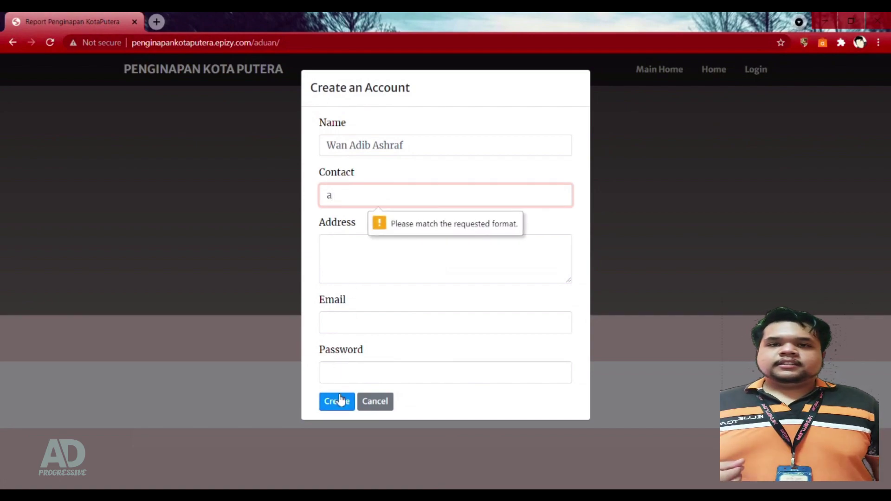
pyautogui.click(338, 401)
pyautogui.click(342, 405)
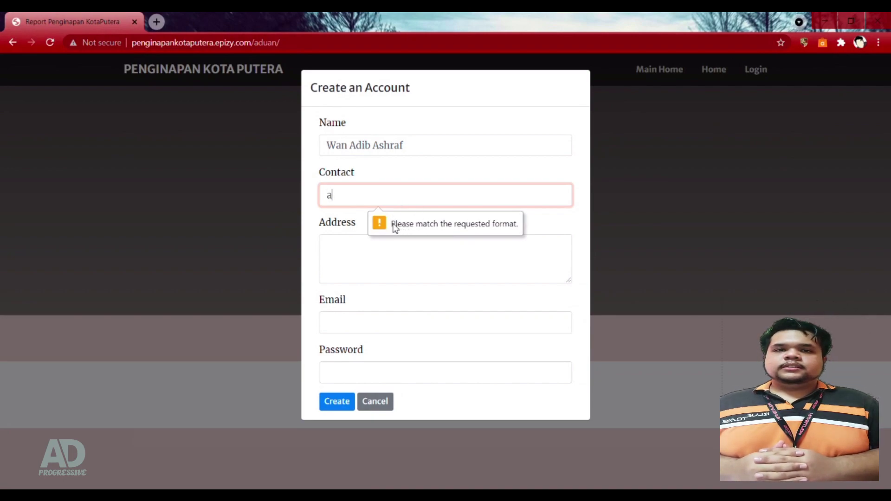
pyautogui.click(415, 228)
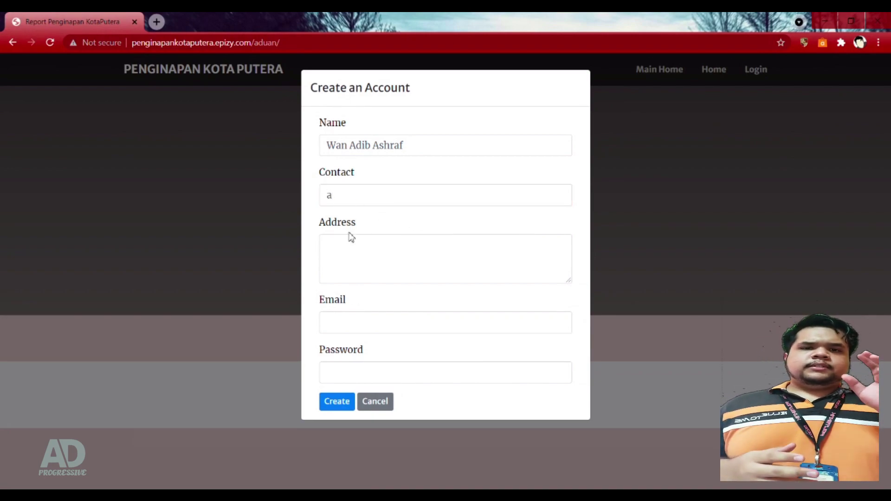
pyautogui.click(337, 403)
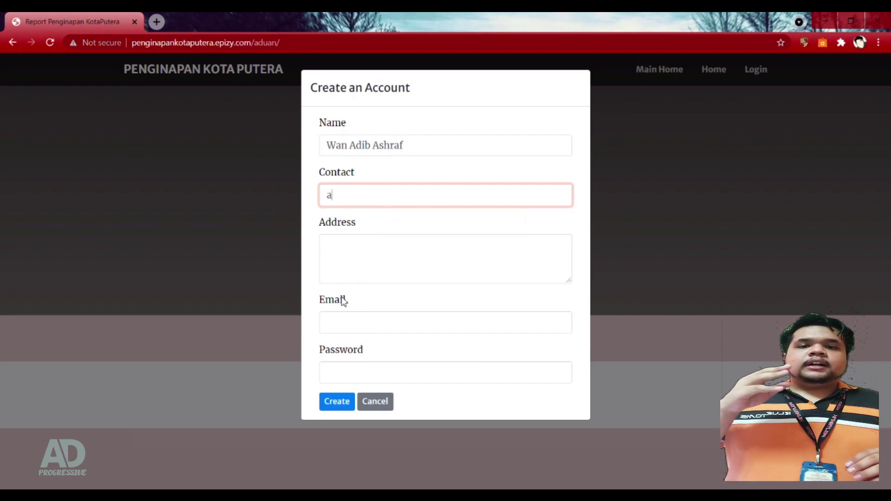
# Step: Replace the invalid contact with the user's 11-digit phone number
pyautogui.press('BackSpace')
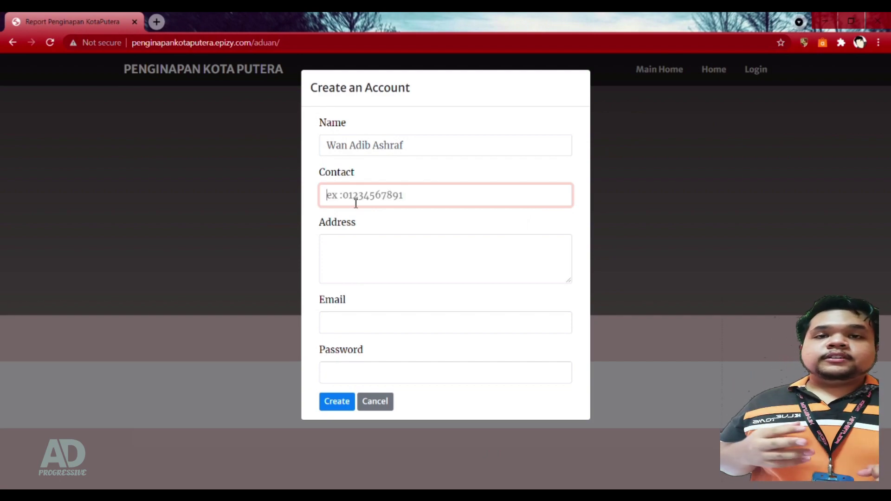
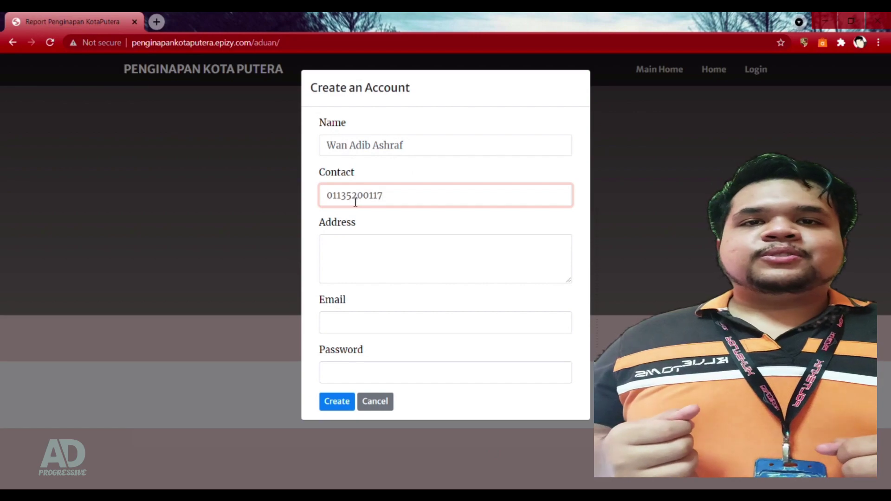
# Step: Fill in the user's address, e-mail and password to register the new account
pyautogui.click(405, 246)
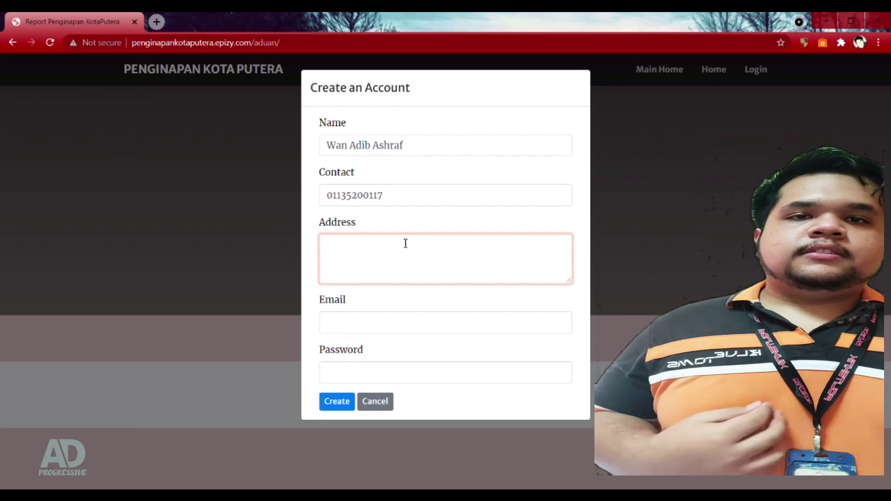
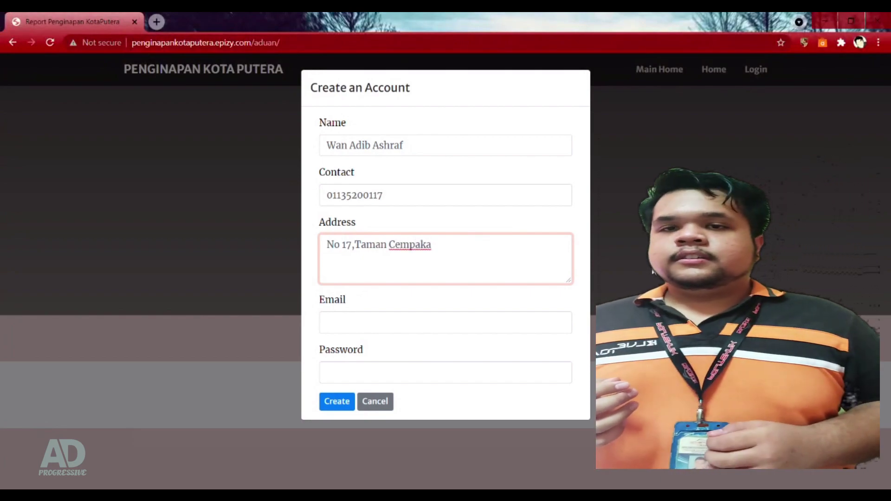
pyautogui.press('Tab')
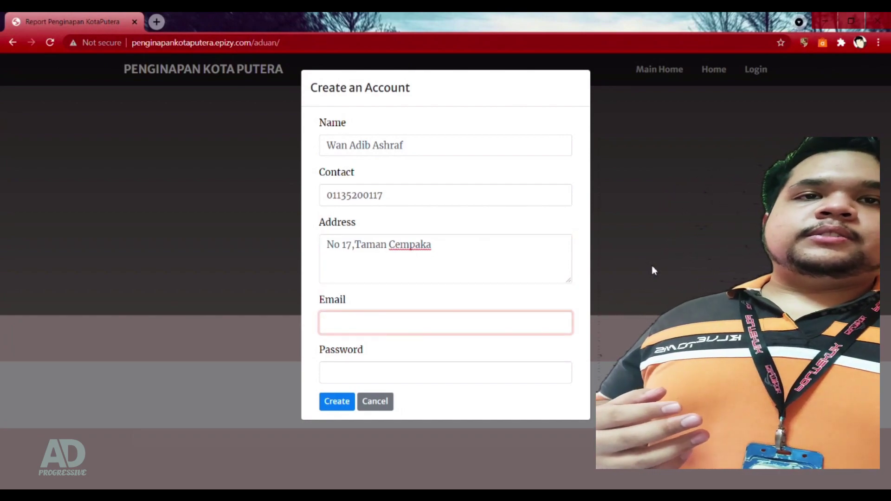
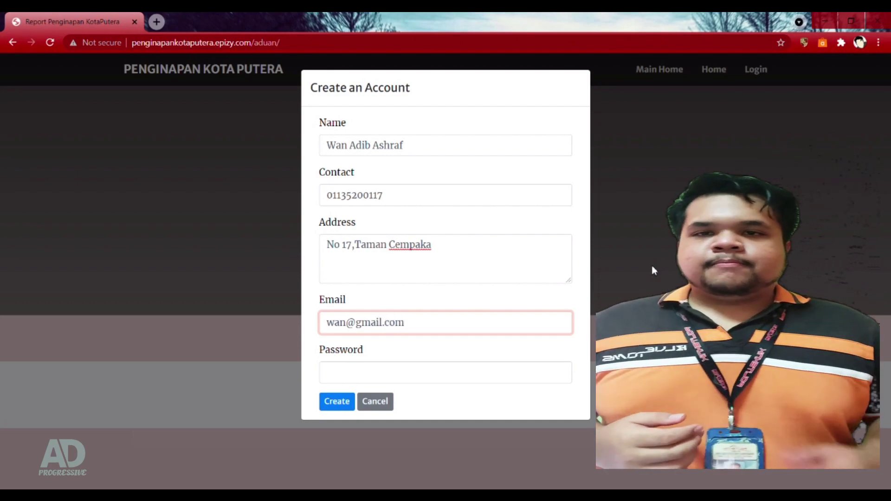
pyautogui.press('Tab')
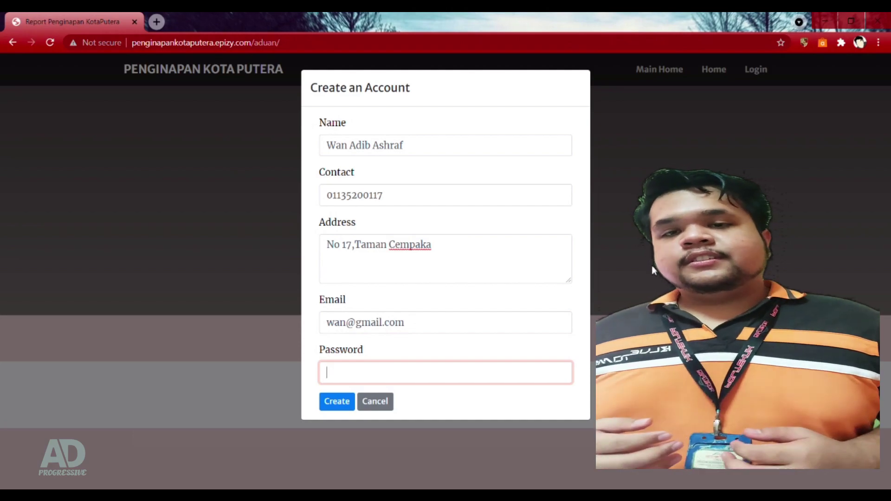
pyautogui.write('123456789')
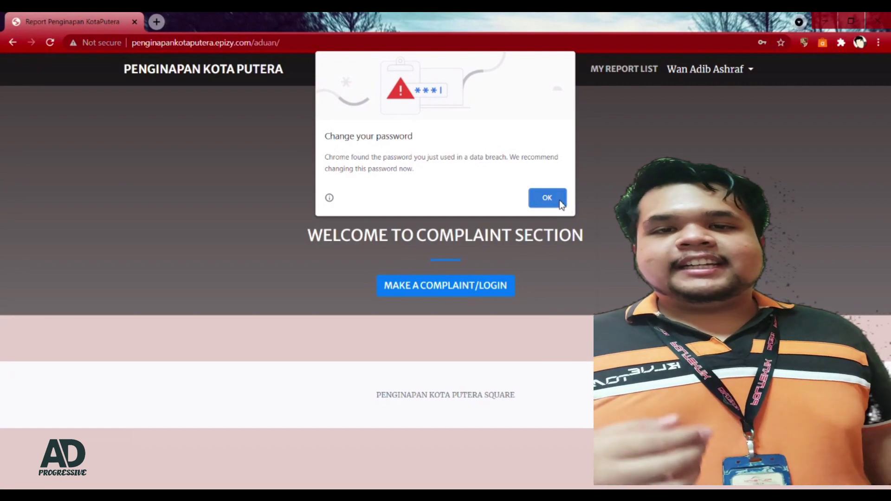
# Step: Dismiss the browser's password breach warning and bring up the Report/Complaint form
pyautogui.click(560, 203)
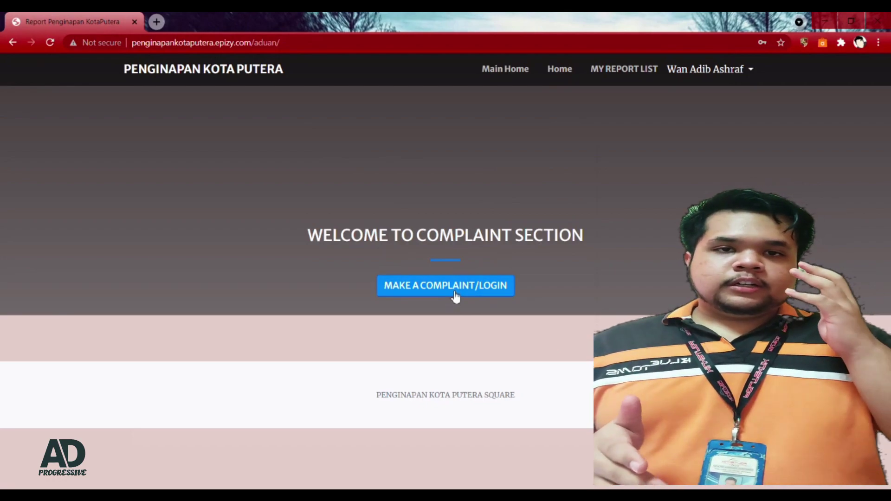
pyautogui.click(454, 294)
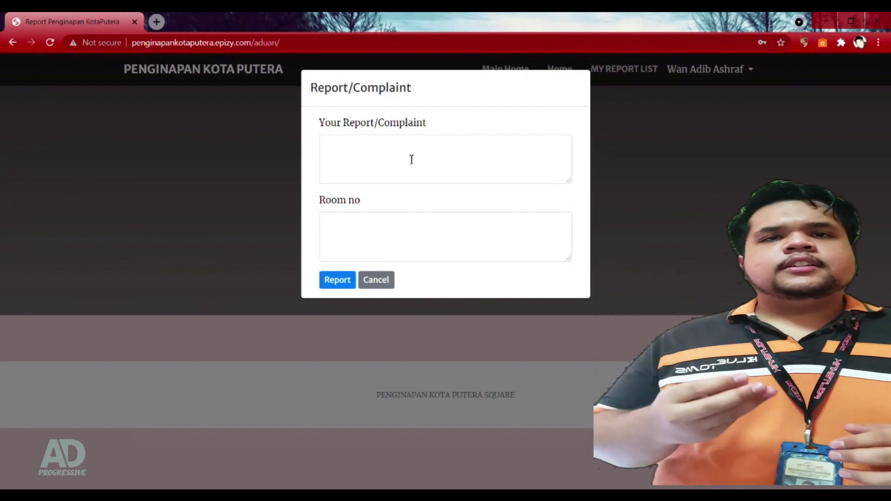
# Step: Report the complaint 'Aircond tidak sejuk' for room 2
pyautogui.click(411, 159)
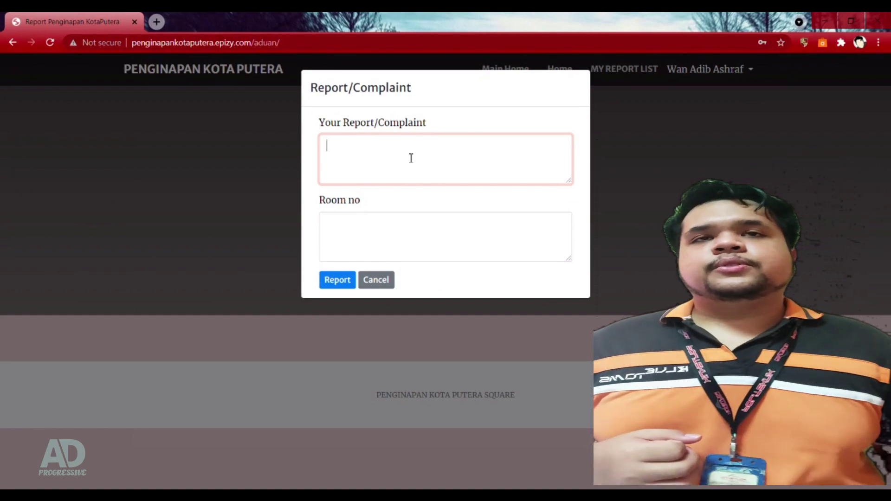
pyautogui.write('A')
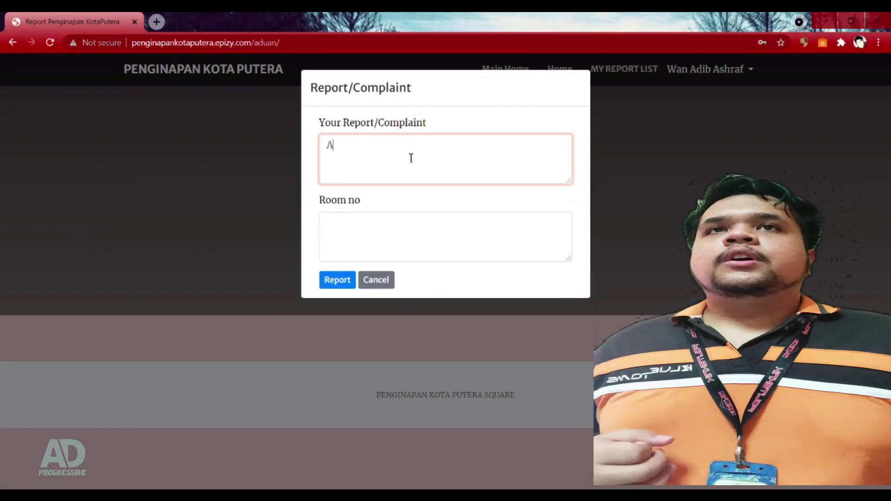
pyautogui.write('irco')
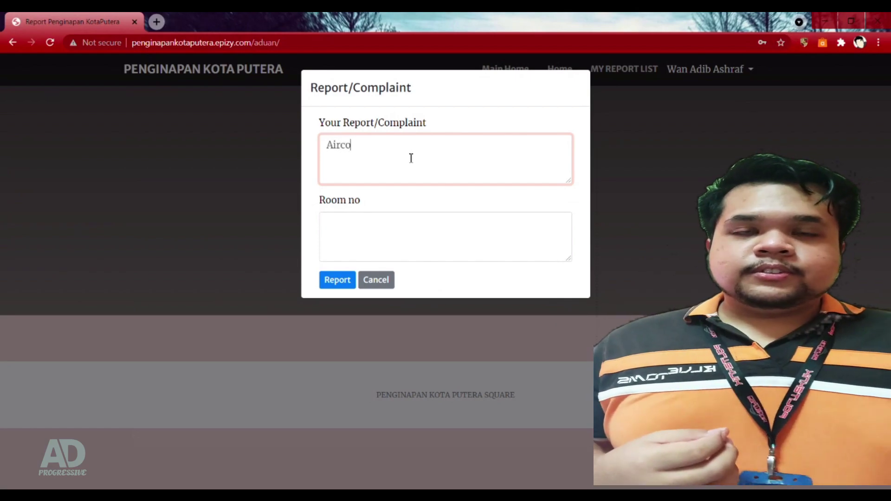
pyautogui.write('nd tidak sejuk')
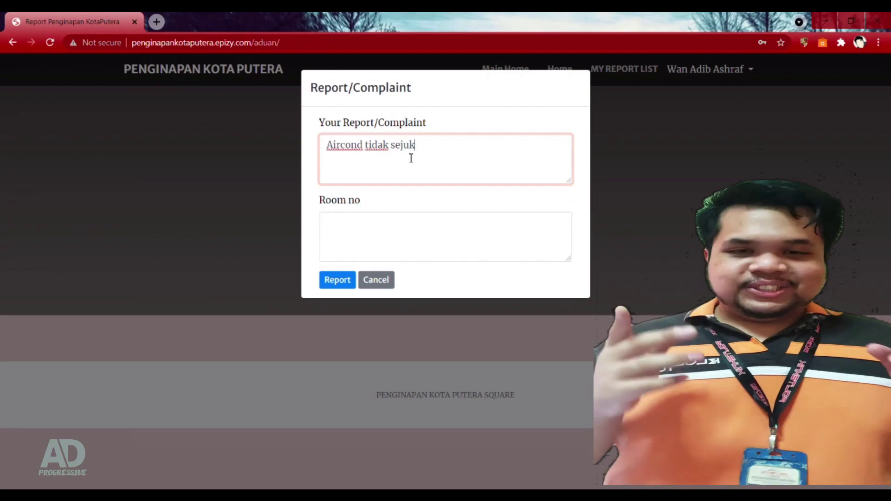
pyautogui.press('Tab')
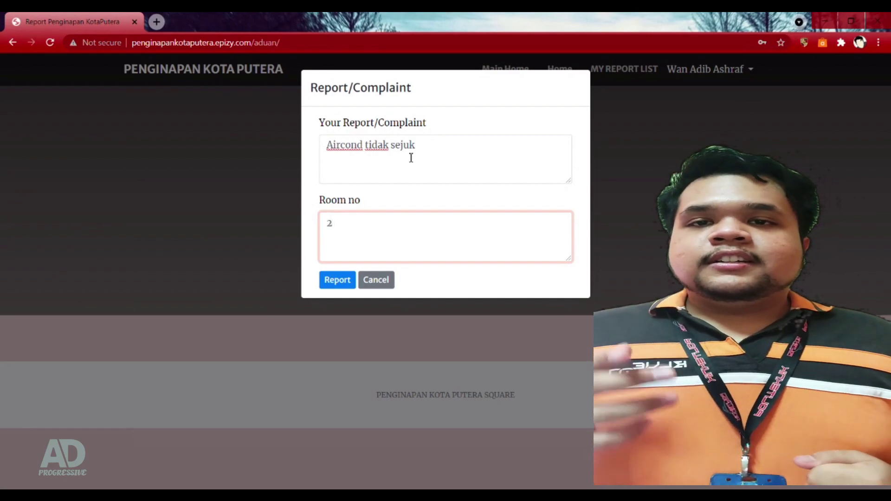
pyautogui.click(340, 281)
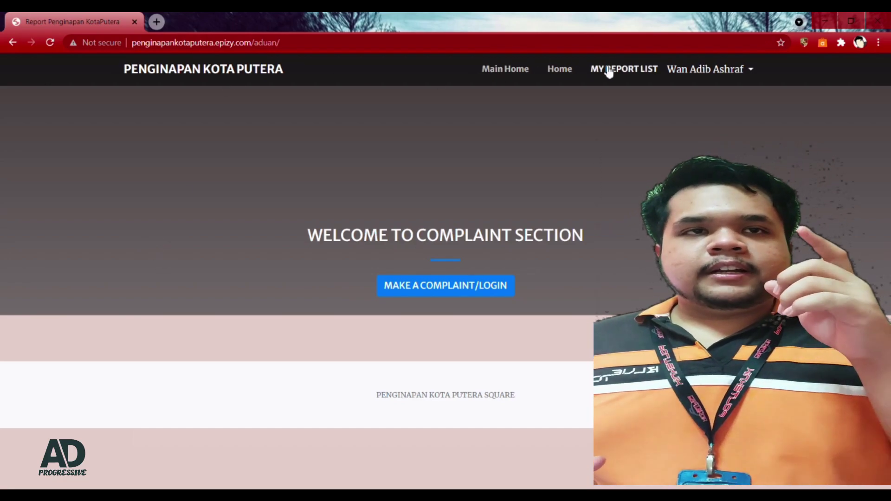
# Step: Confirm the room 2 complaint shows Pending in My Report List, then log out
pyautogui.click(607, 68)
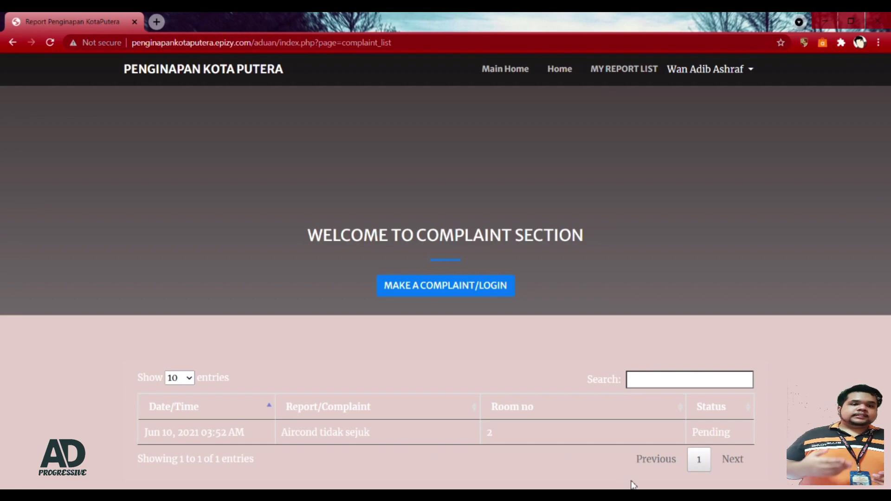
pyautogui.doubleClick(692, 434)
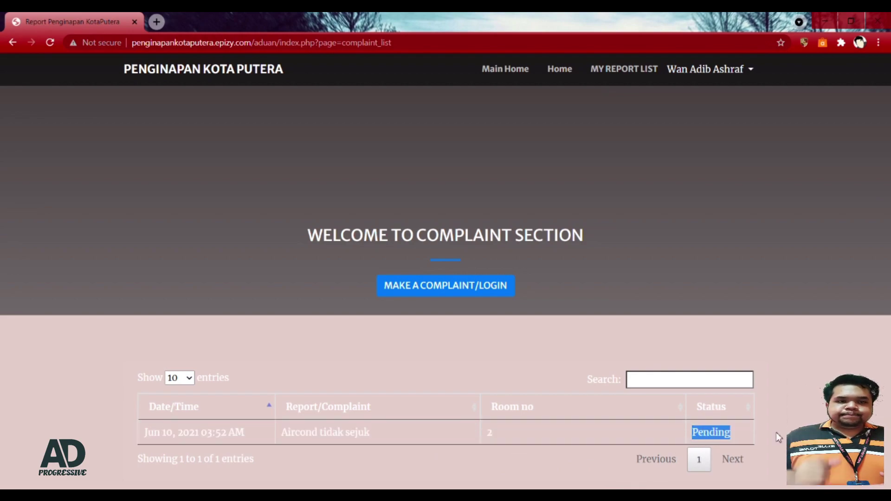
pyautogui.click(750, 70)
pyautogui.click(714, 116)
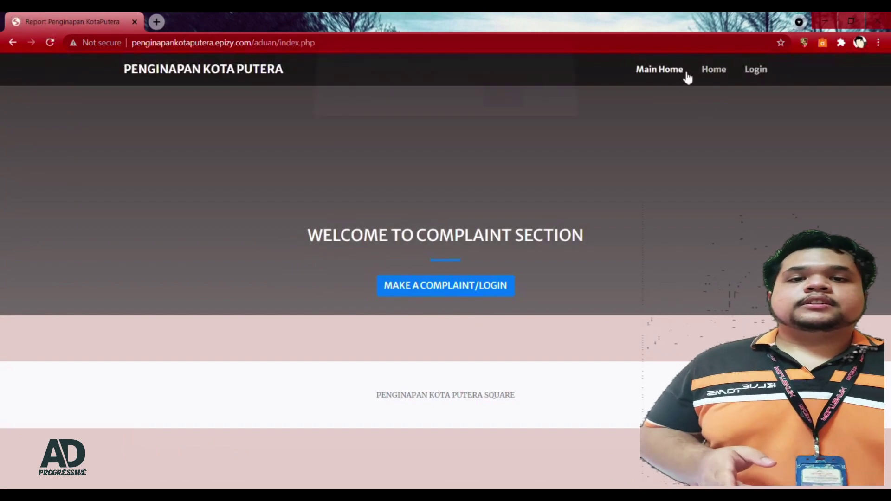
# Step: Return to Main Home, confirming the logout and dismissing the thank-you alert
pyautogui.click(684, 77)
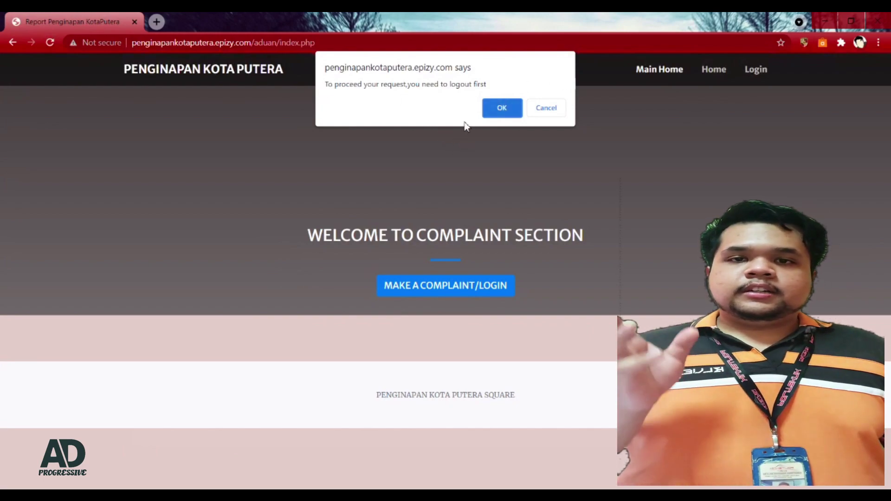
pyautogui.click(500, 110)
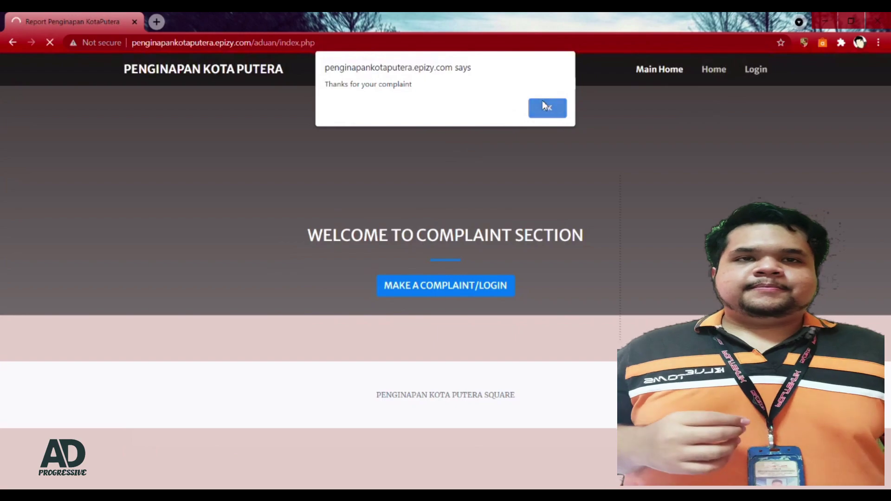
pyautogui.click(544, 106)
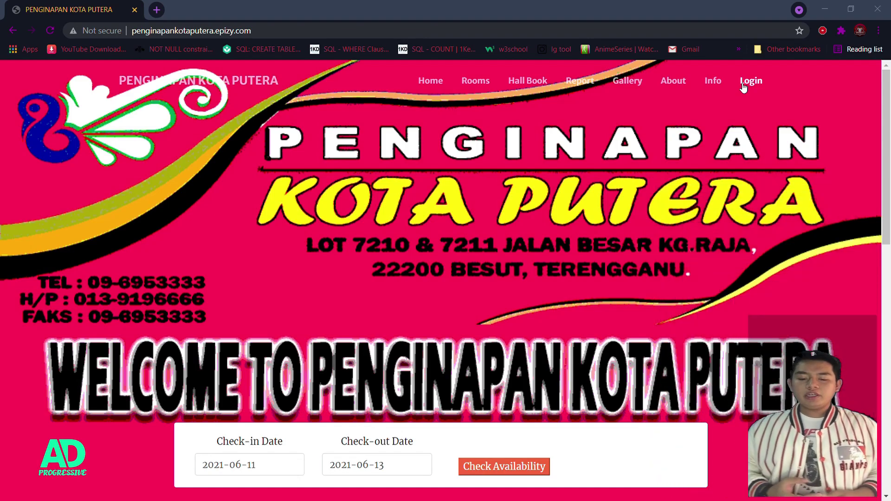
# Step: Log in to the admin dashboard with username 'admin' and the administrator password
pyautogui.click(744, 87)
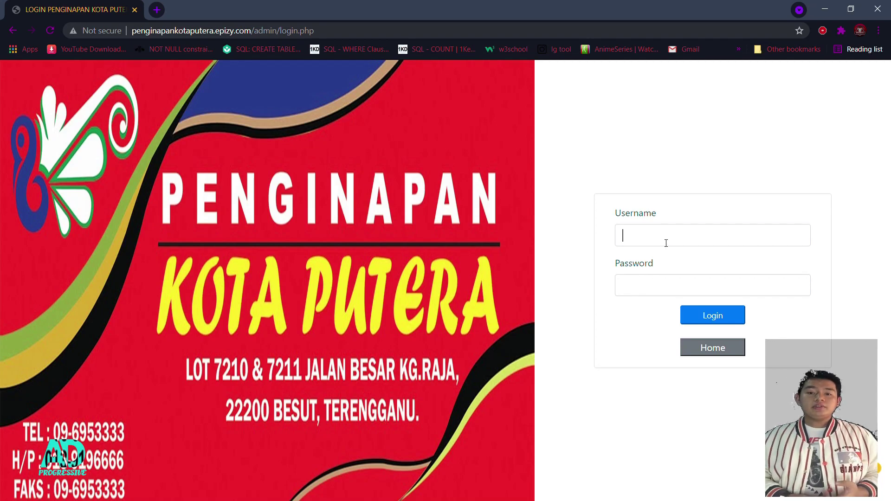
pyautogui.write('admin')
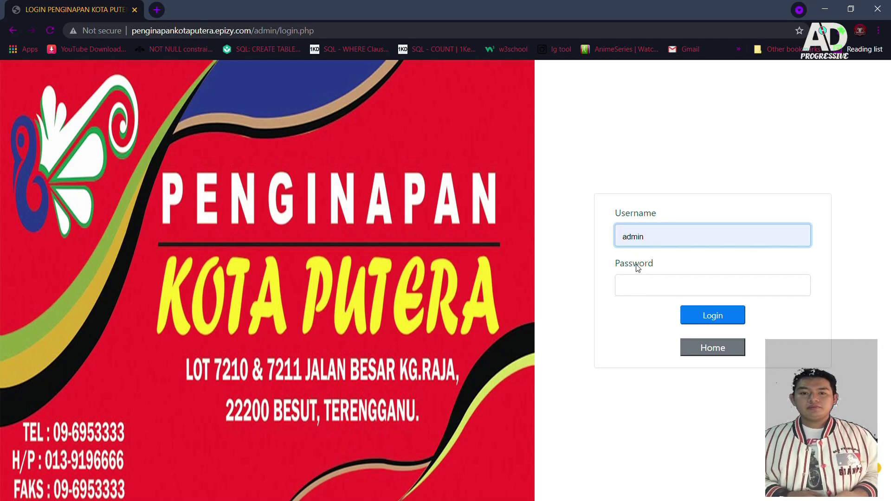
pyautogui.click(648, 289)
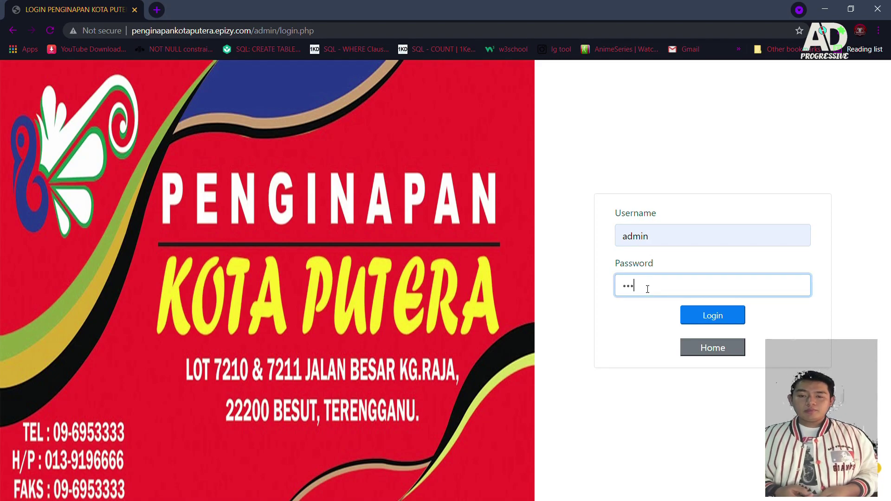
pyautogui.click(702, 324)
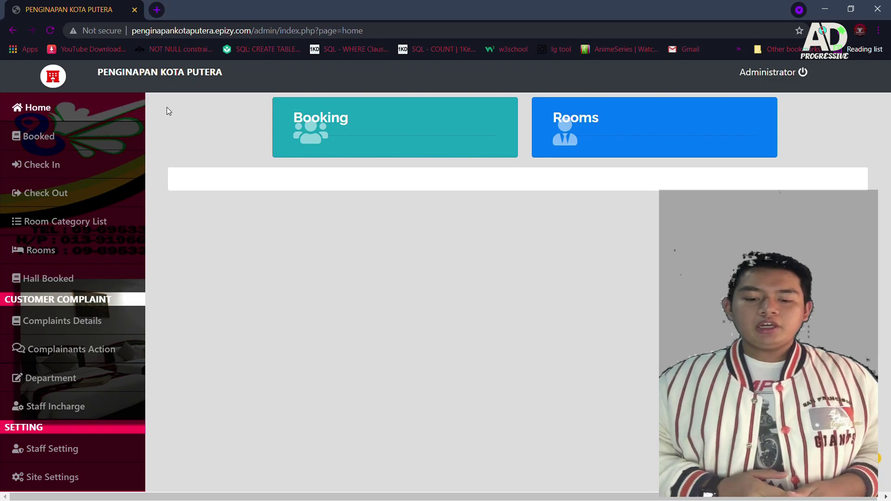
# Step: Show the Booked list of five Deluxe and Standard room bookings
pyautogui.click(51, 137)
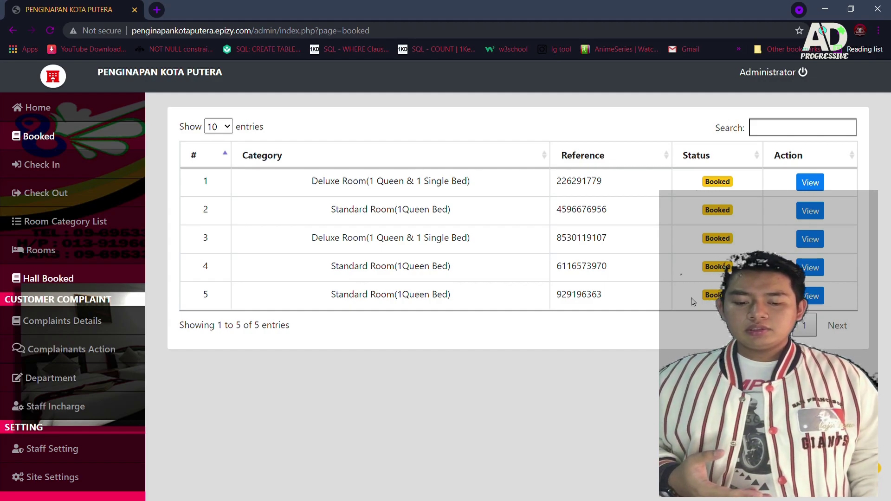
# Step: View booking 5's Check Out details: Standard Room, June 10–14, RM600.00
pyautogui.click(817, 300)
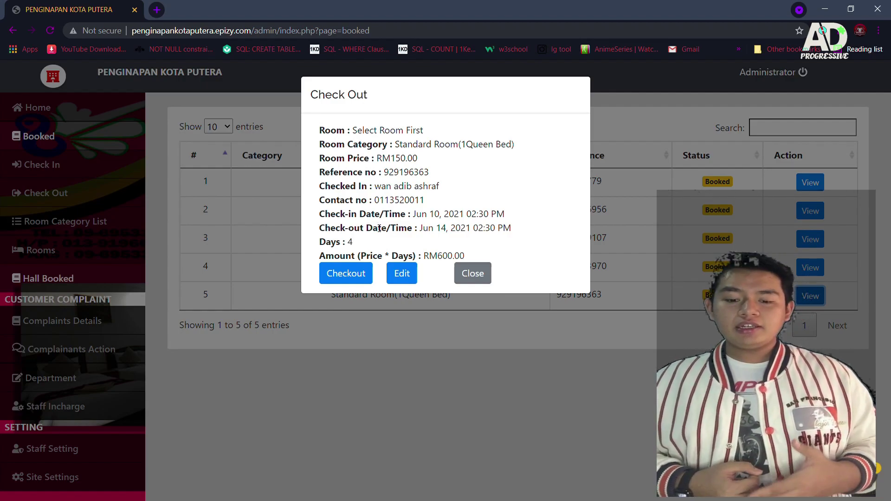
# Step: Extend the fifth booking from 4 to 5 days, checking out Jun 15, 2021, for RM750.00
pyautogui.click(408, 276)
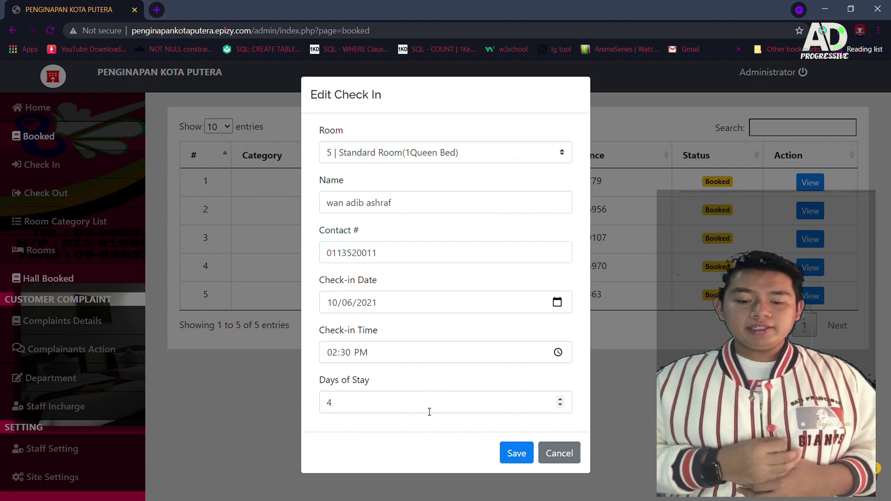
pyautogui.click(378, 161)
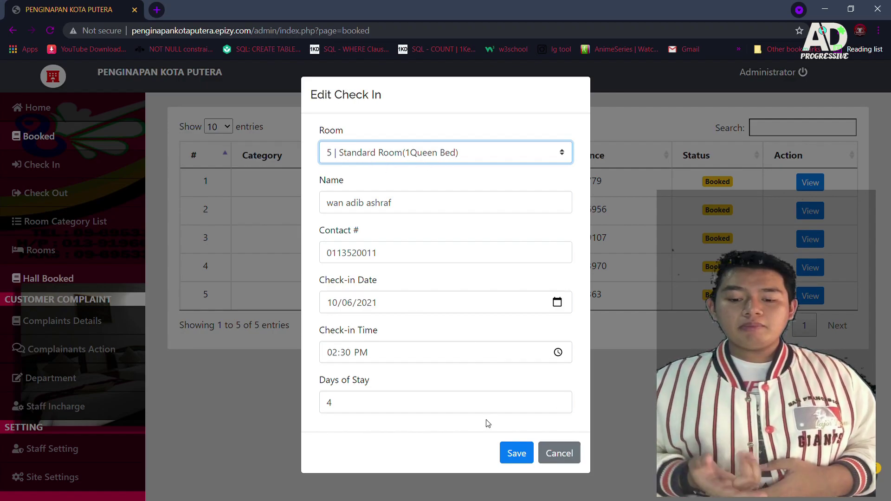
pyautogui.click(560, 400)
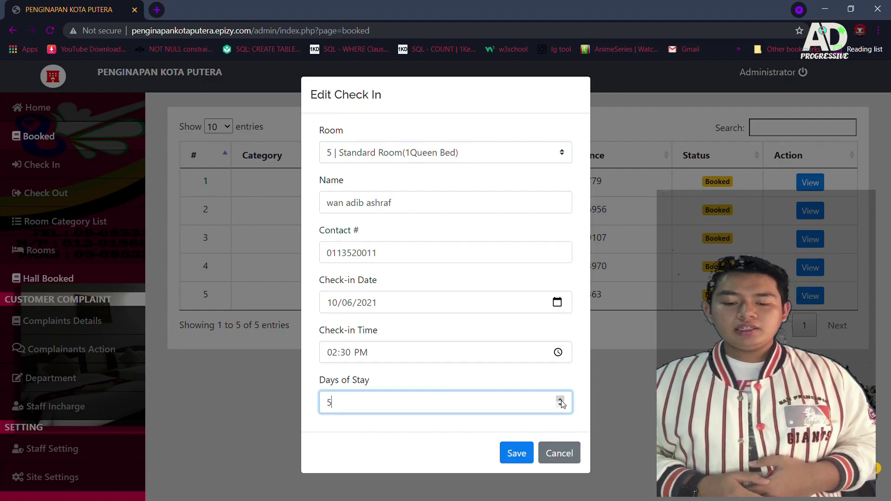
pyautogui.click(351, 426)
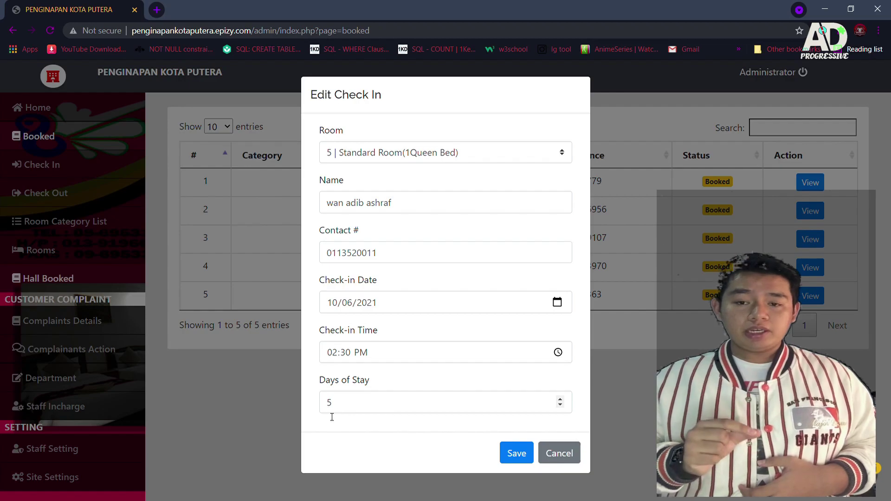
pyautogui.click(509, 454)
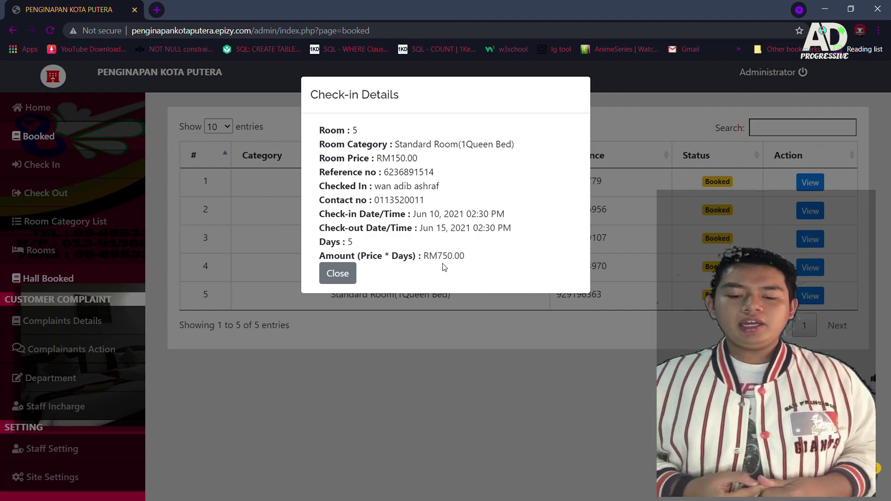
pyautogui.click(342, 278)
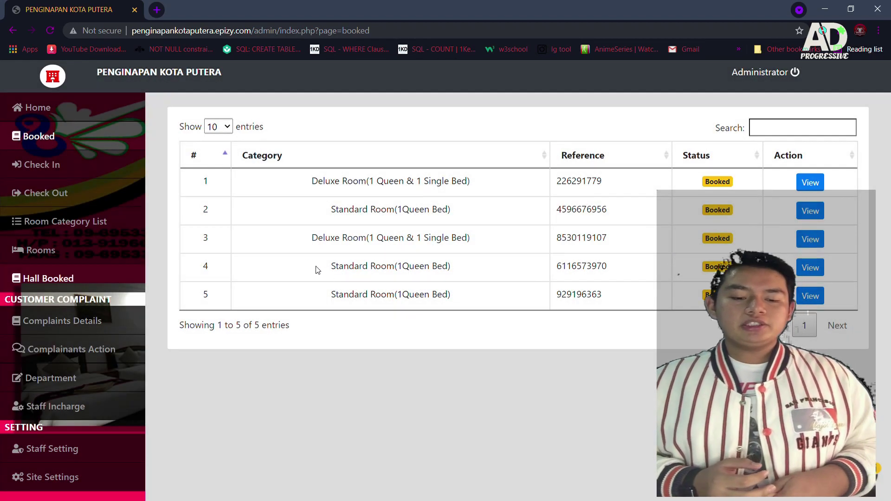
pyautogui.click(31, 176)
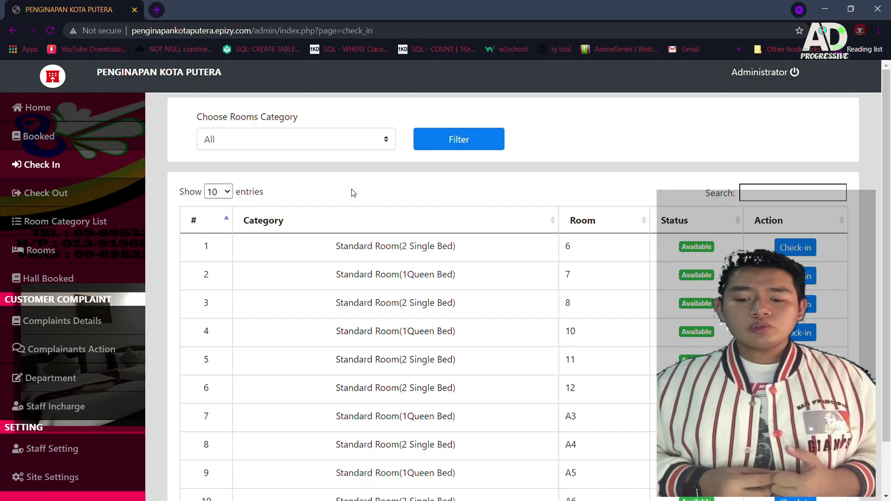
pyautogui.scroll(-1, 469, 222)
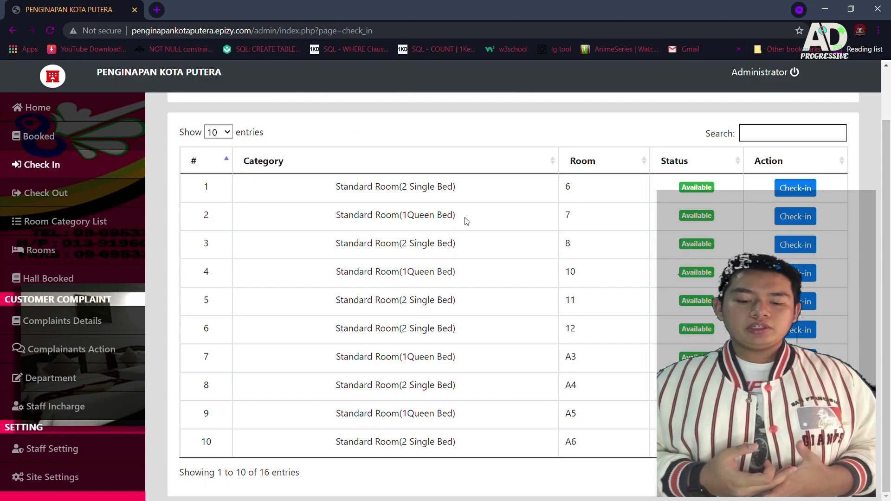
pyautogui.scroll(1, 469, 222)
pyautogui.scroll(-1, 468, 221)
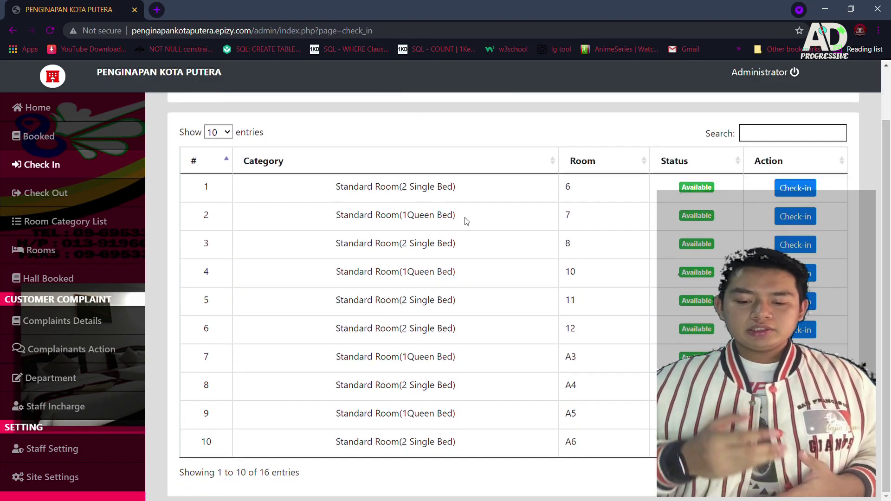
pyautogui.scroll(1, 466, 222)
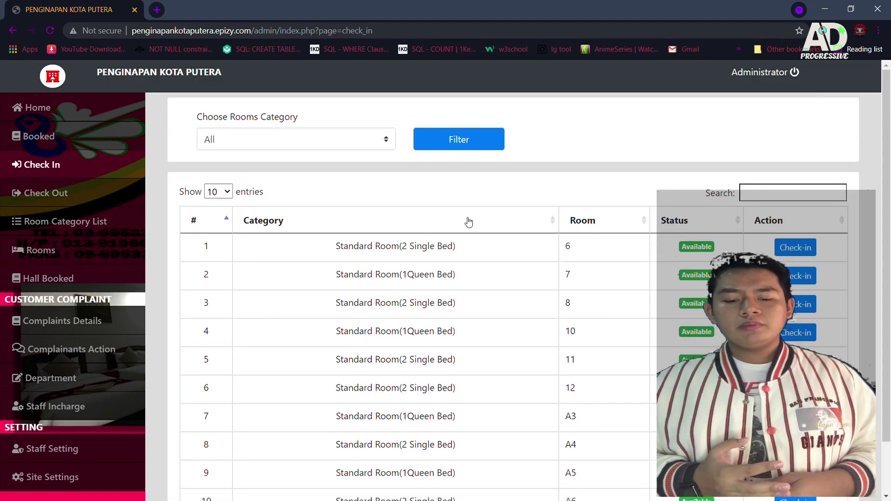
pyautogui.scroll(-1, 468, 222)
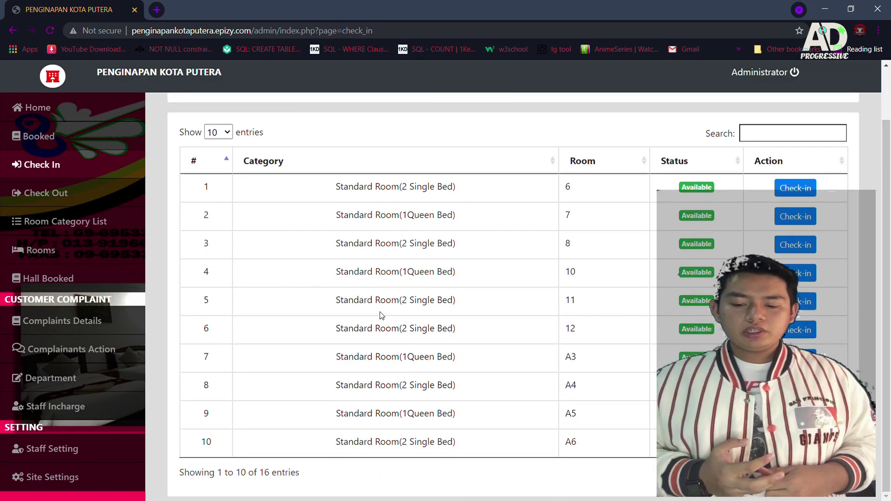
pyautogui.scroll(1, 402, 415)
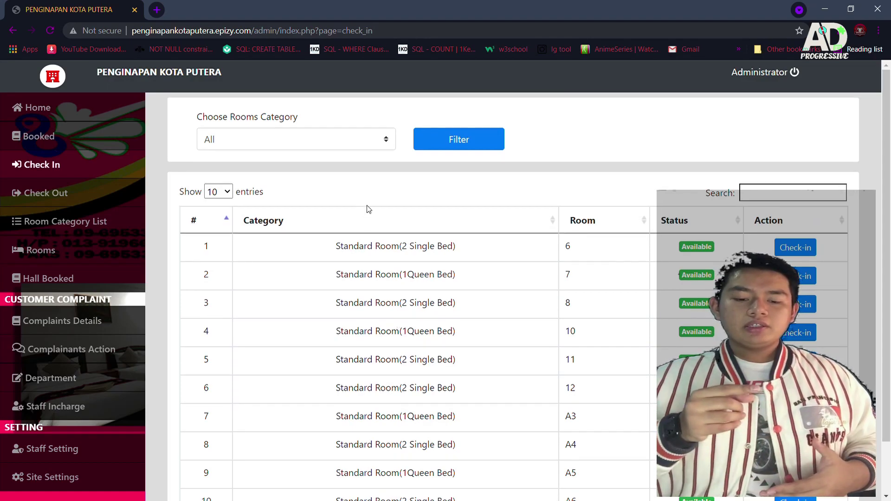
# Step: Filter the room list by Super Deluxe(1 Queen & 2 single), which returns no rooms
pyautogui.click(318, 149)
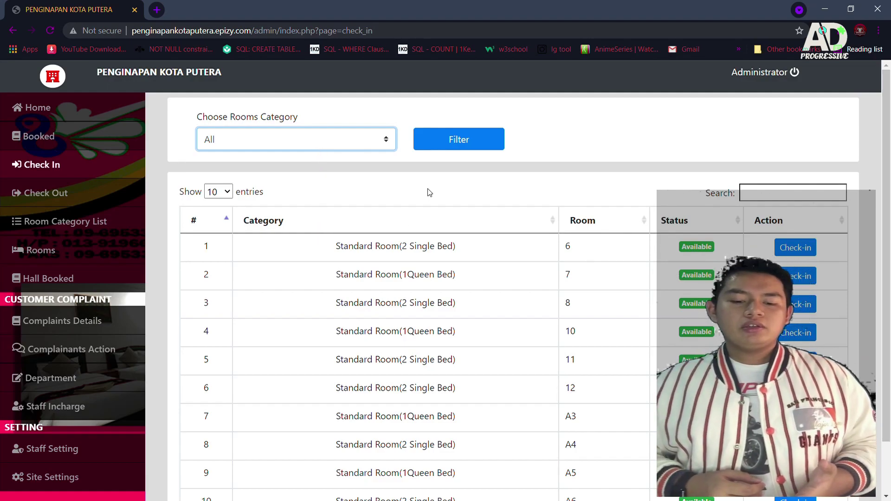
pyautogui.click(305, 227)
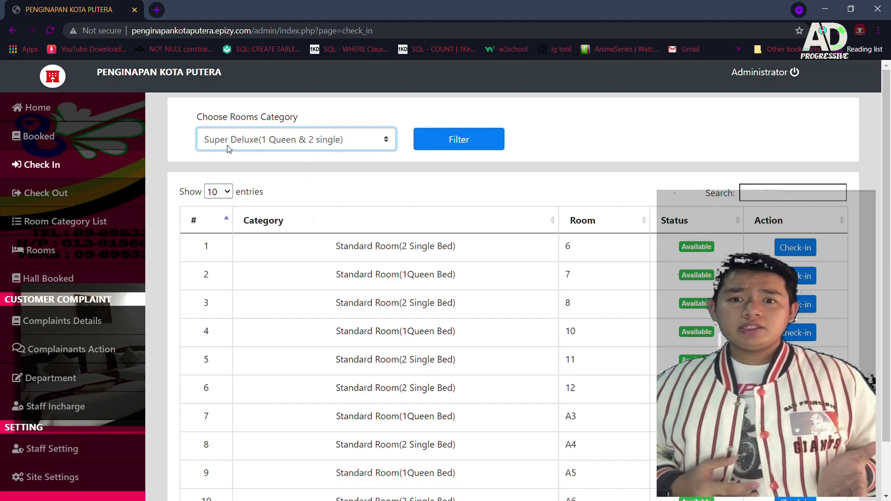
pyautogui.click(447, 150)
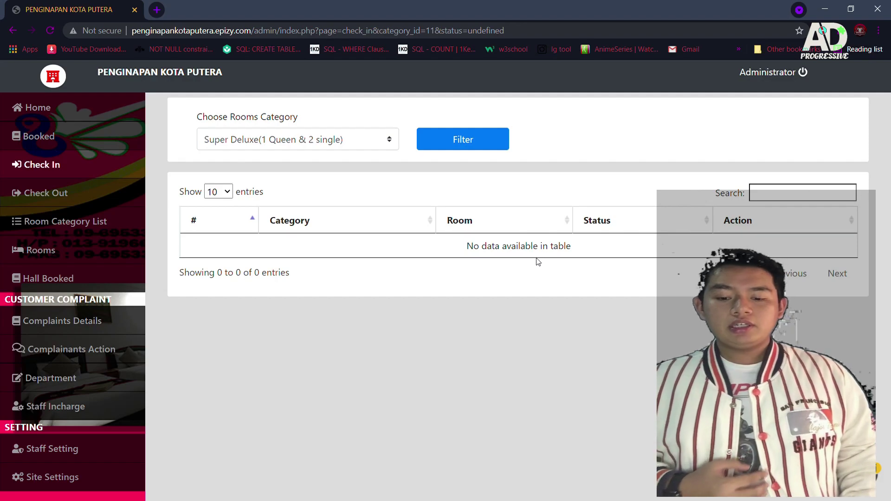
# Step: Reset the category filter to All and start checking a guest into room 11
pyautogui.click(377, 144)
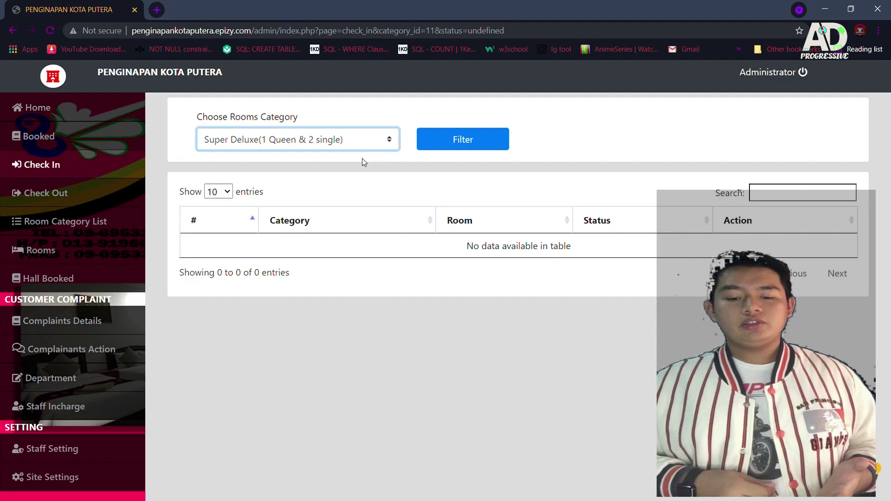
pyautogui.press('Up')
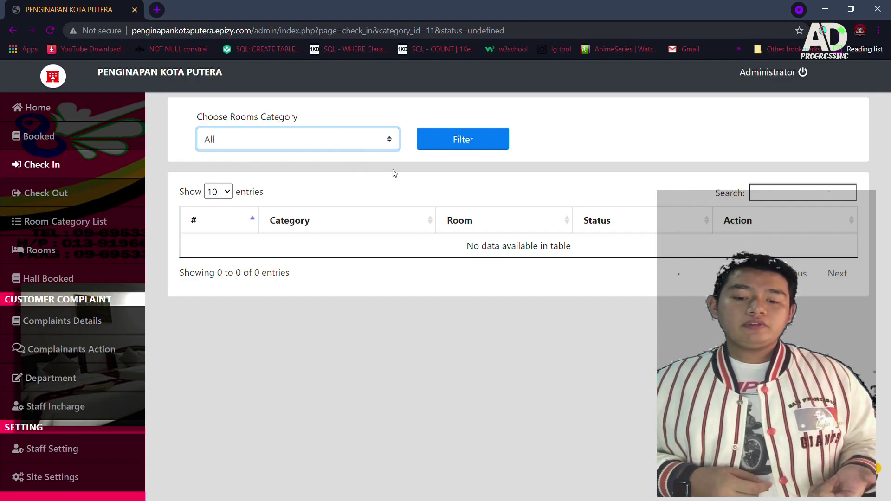
pyautogui.click(457, 141)
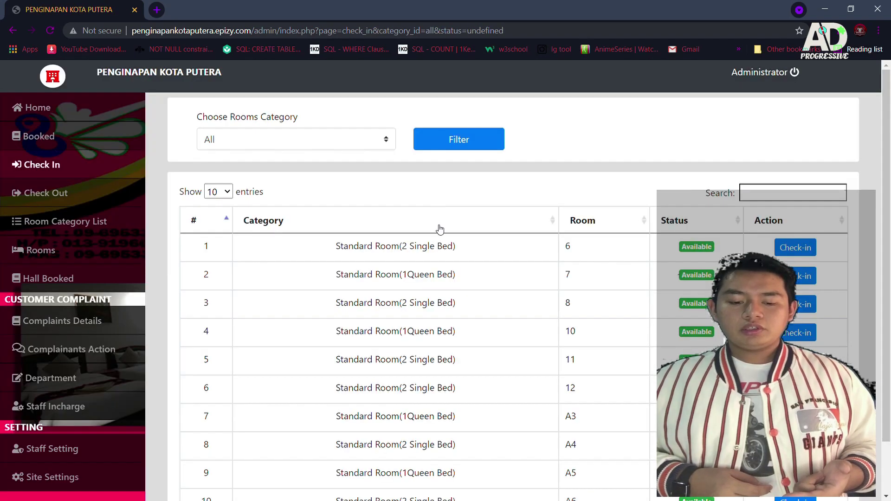
pyautogui.scroll(-1, 440, 228)
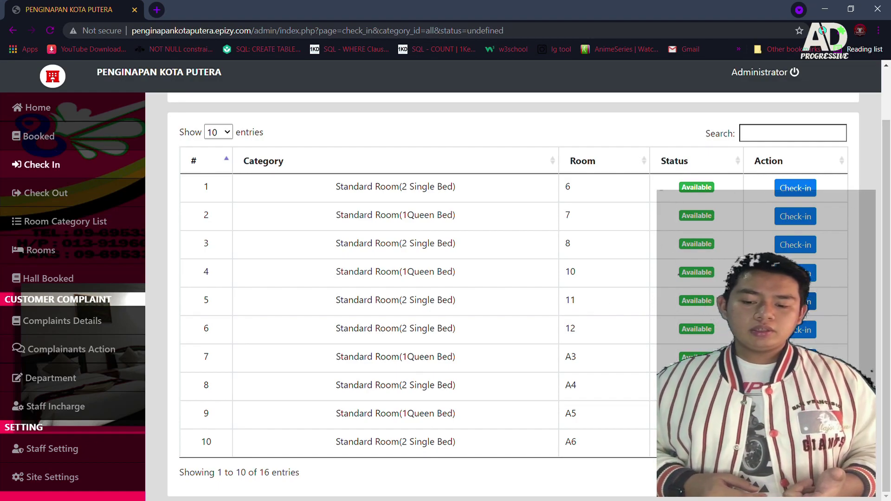
pyautogui.click(795, 301)
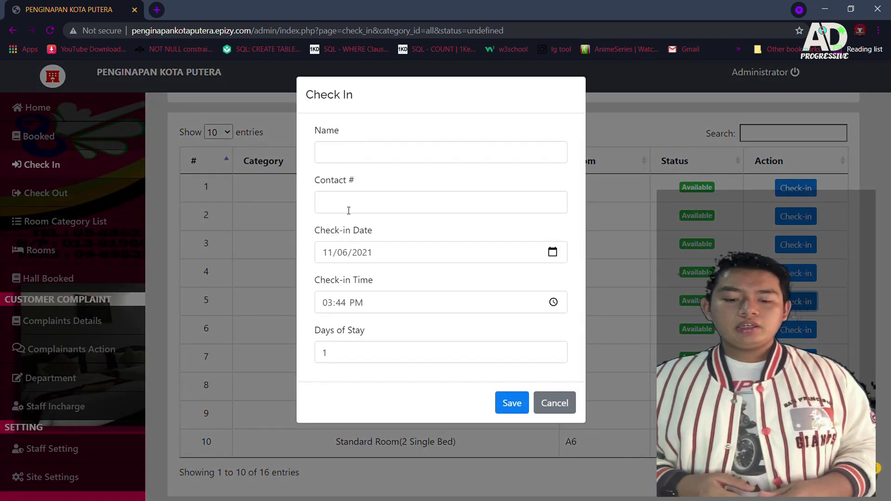
# Step: Autofill the guest's name and contact number for room 11's 1-day stay and save
pyautogui.click(336, 156)
pyautogui.click(343, 139)
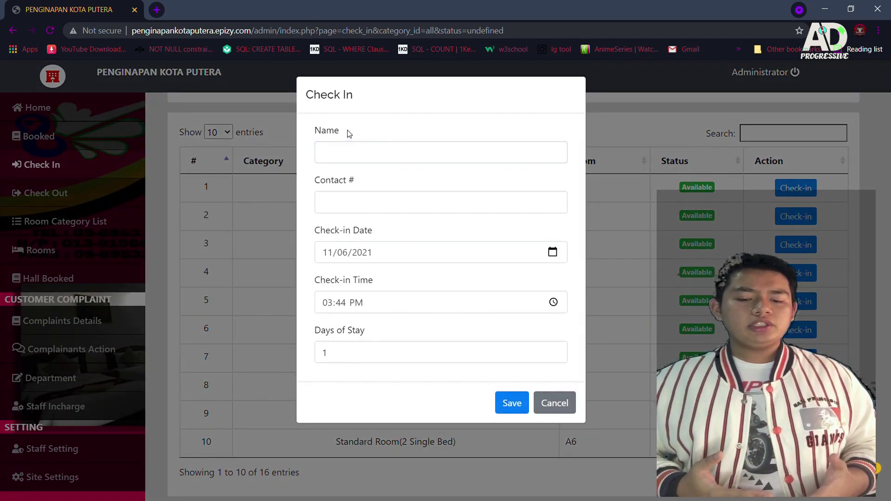
pyautogui.click(352, 154)
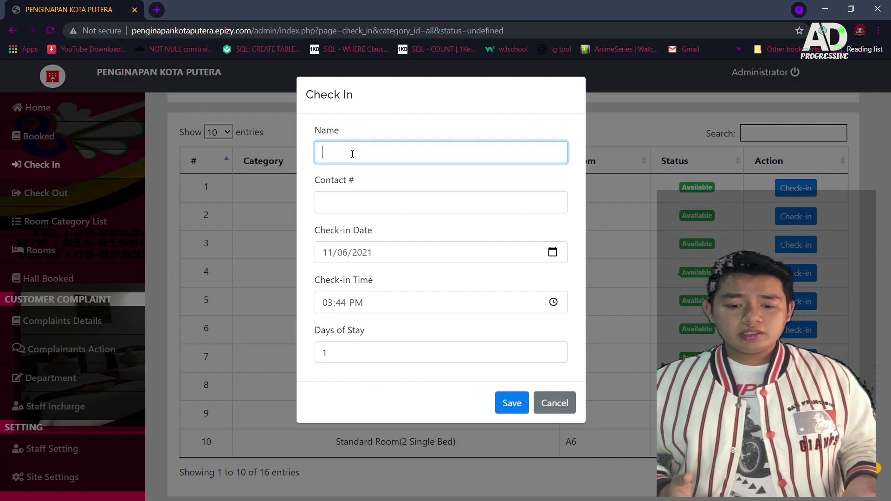
pyautogui.write('Da')
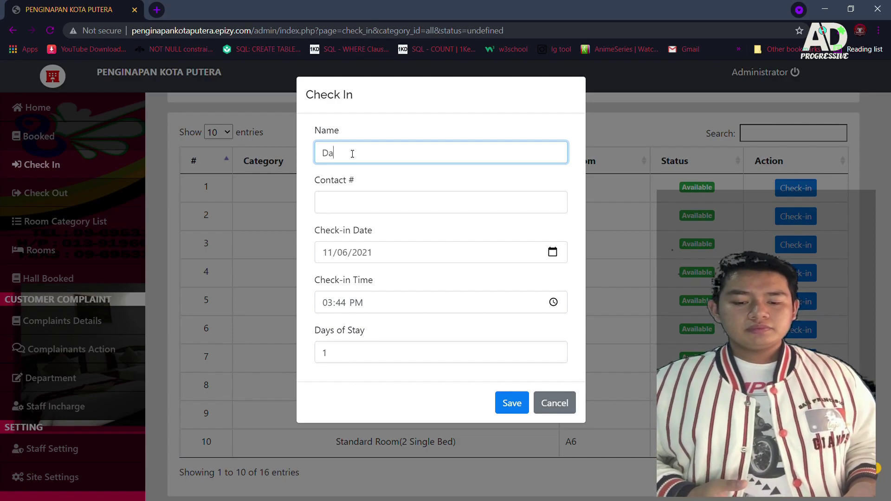
pyautogui.click(364, 169)
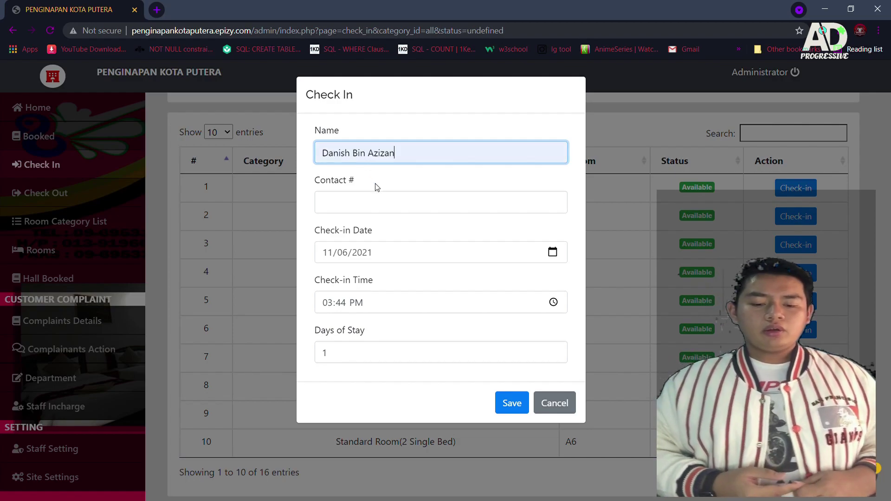
pyautogui.click(395, 207)
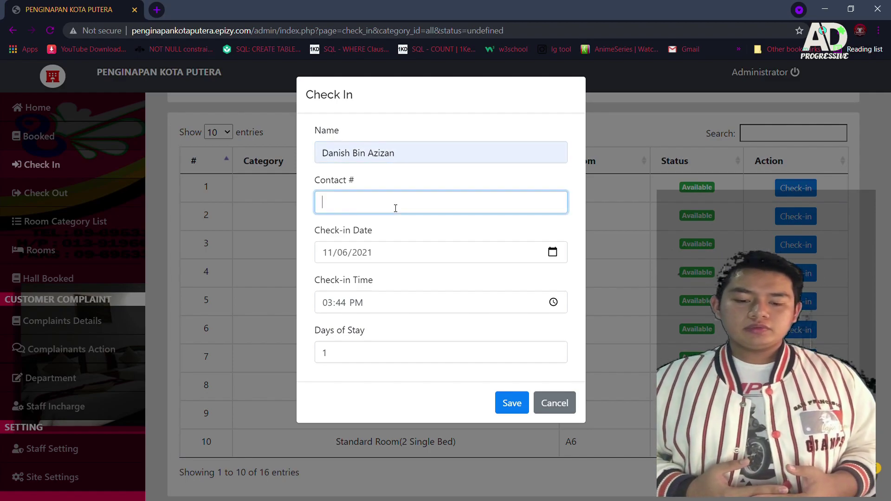
pyautogui.click(354, 231)
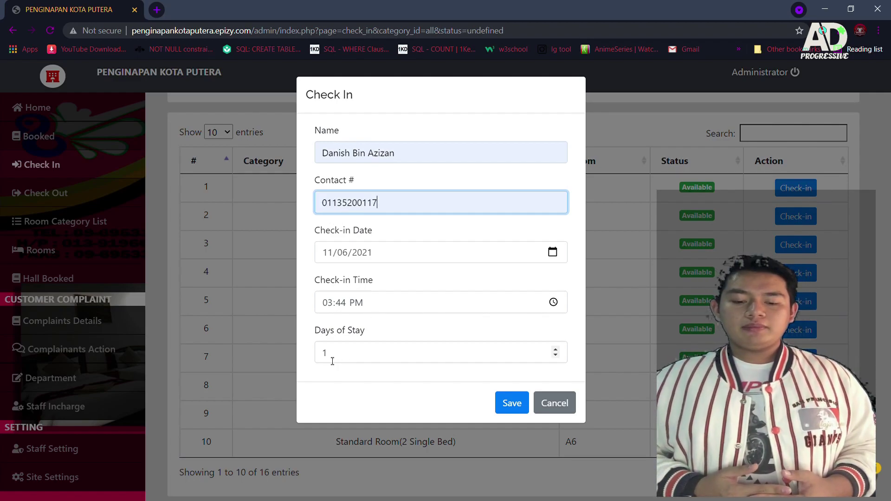
pyautogui.click(510, 405)
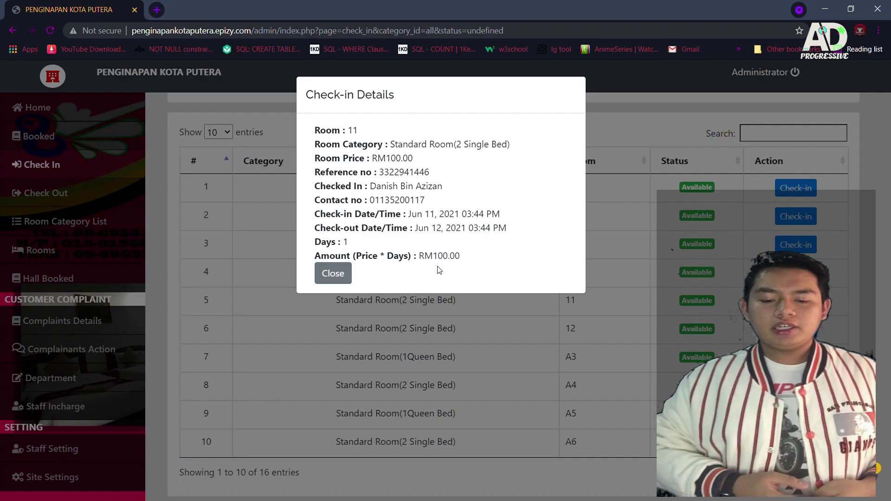
# Step: Dismiss the check-in summary and view the Check Out list with room 11 Checked-IN
pyautogui.click(334, 276)
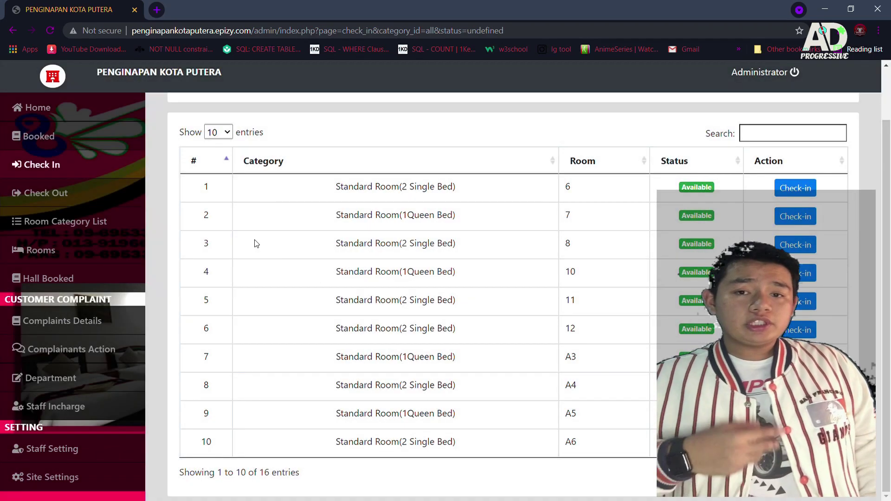
pyautogui.click(54, 194)
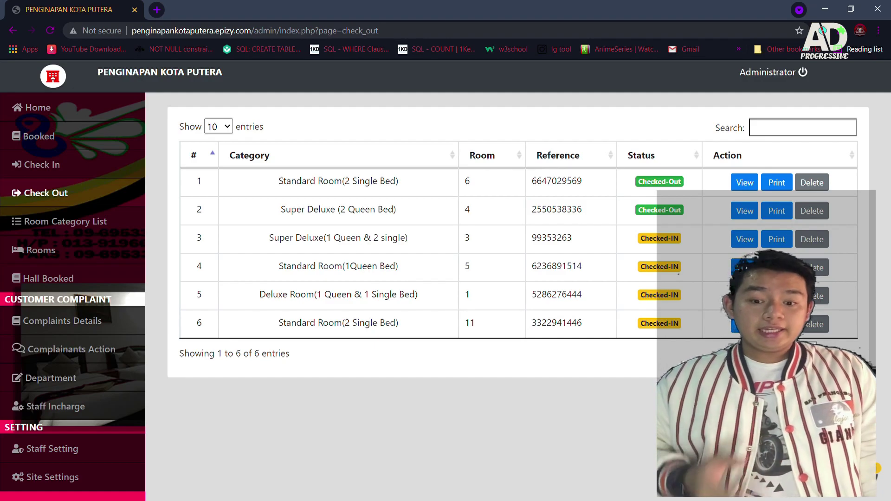
# Step: Check out room 5 (Standard Room(1Queen Bed)) and open its 5-day RM 750.00 receipt
pyautogui.click(744, 268)
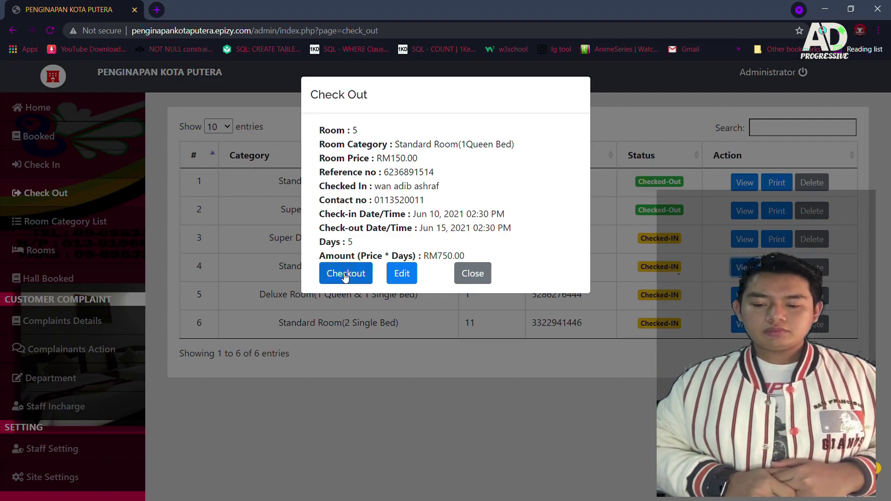
pyautogui.click(344, 276)
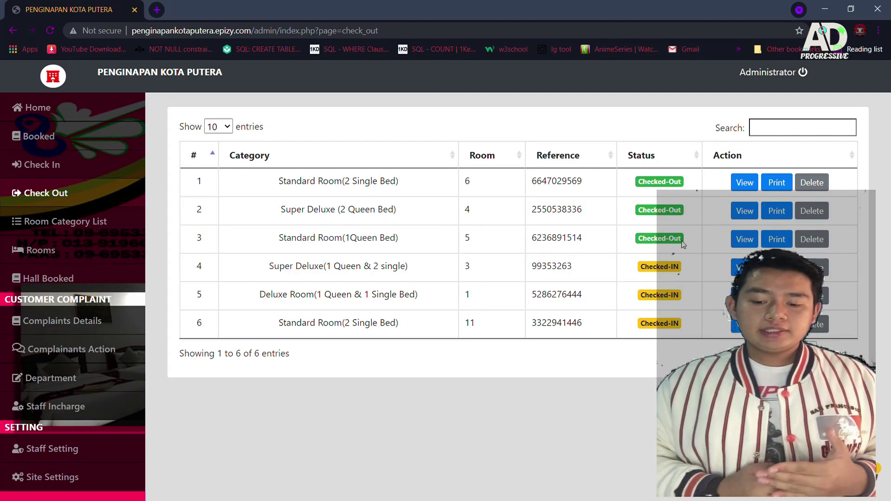
pyautogui.click(783, 241)
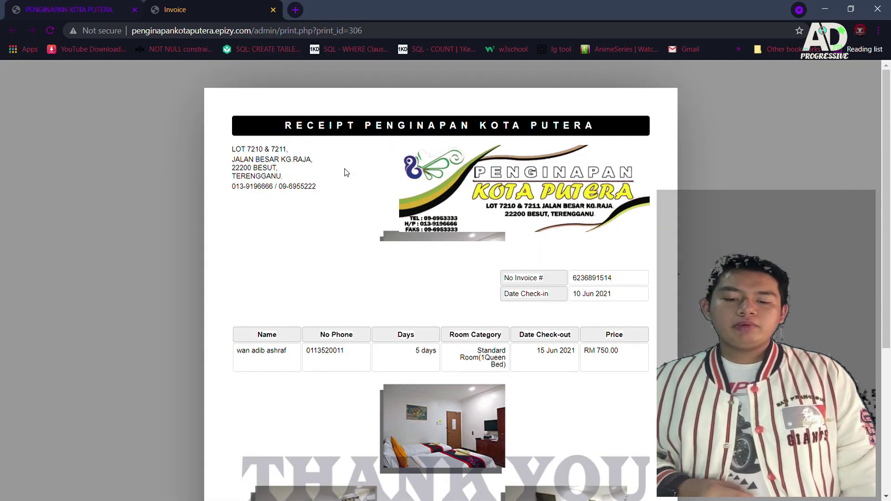
pyautogui.scroll(-3, 371, 211)
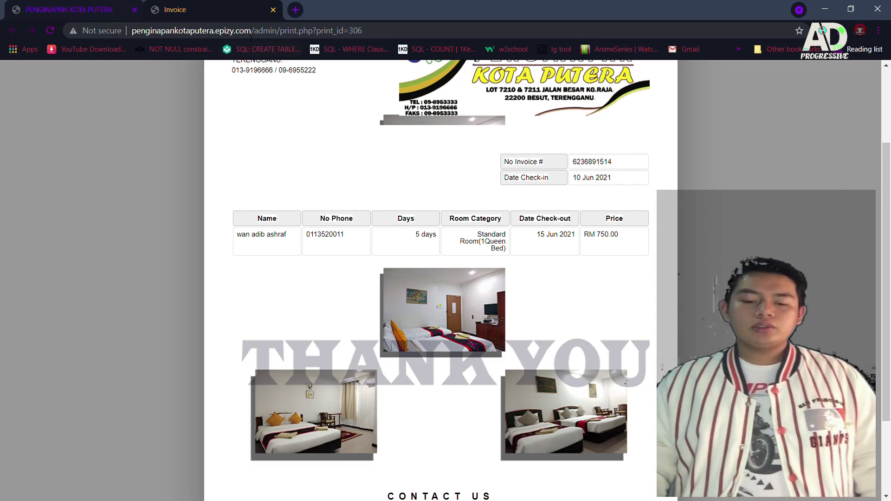
pyautogui.click(273, 10)
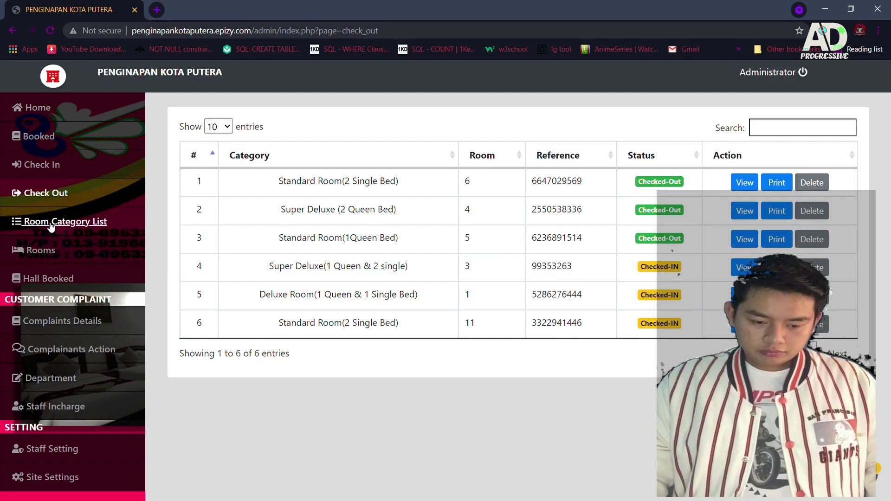
# Step: Load Standard Room(1Queen Bed), priced 150, from the Room Category List into the edit form
pyautogui.click(124, 240)
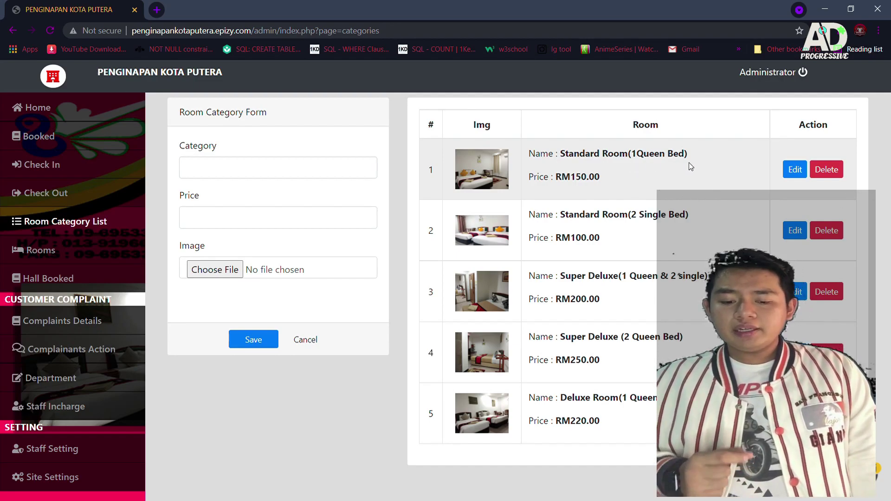
pyautogui.click(796, 170)
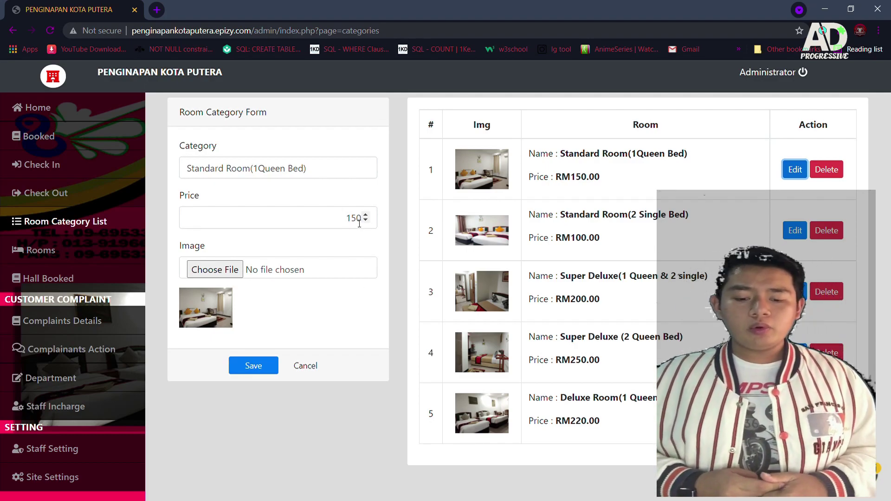
pyautogui.moveTo(365, 221); pyautogui.dragTo(366, 224)
# Step: Lower the Standard Room(1Queen Bed) price from 150 to 140 and save it
pyautogui.click(366, 222)
pyautogui.click(366, 222)
pyautogui.click(366, 222)
pyautogui.click(366, 222)
pyautogui.click(366, 222)
pyautogui.click(366, 222)
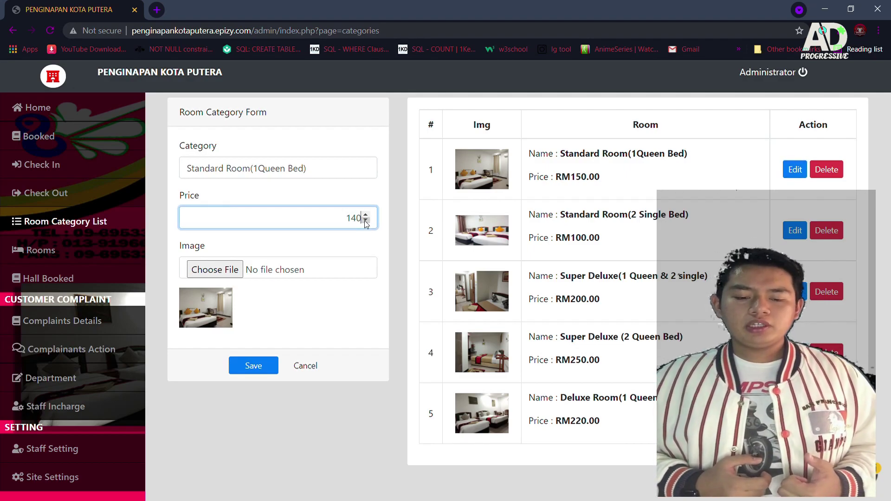
pyautogui.click(357, 243)
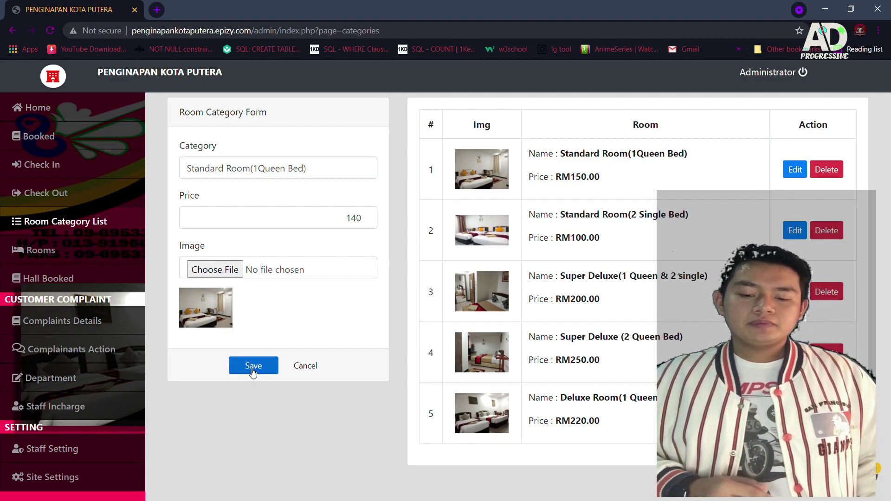
pyautogui.click(254, 367)
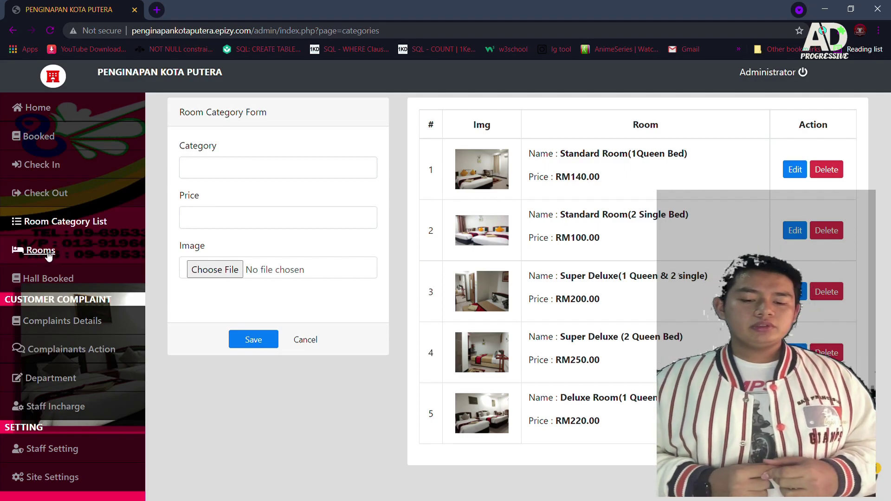
pyautogui.click(41, 251)
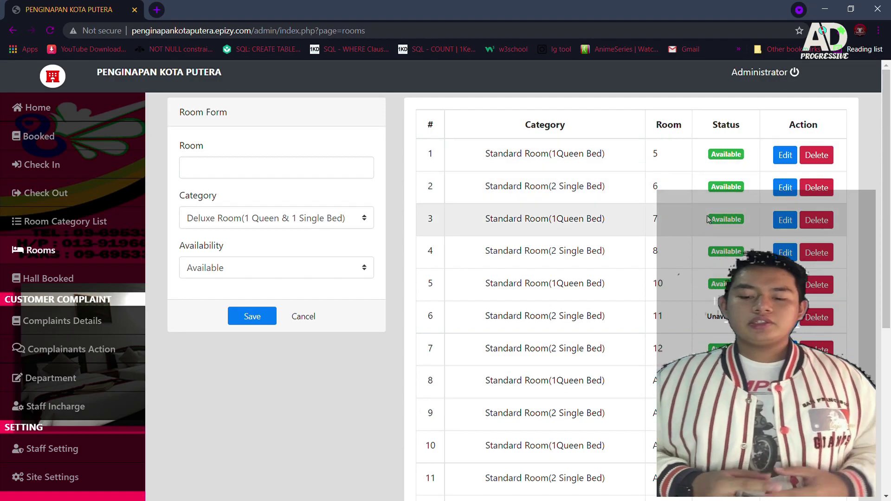
pyautogui.scroll(-6, 708, 412)
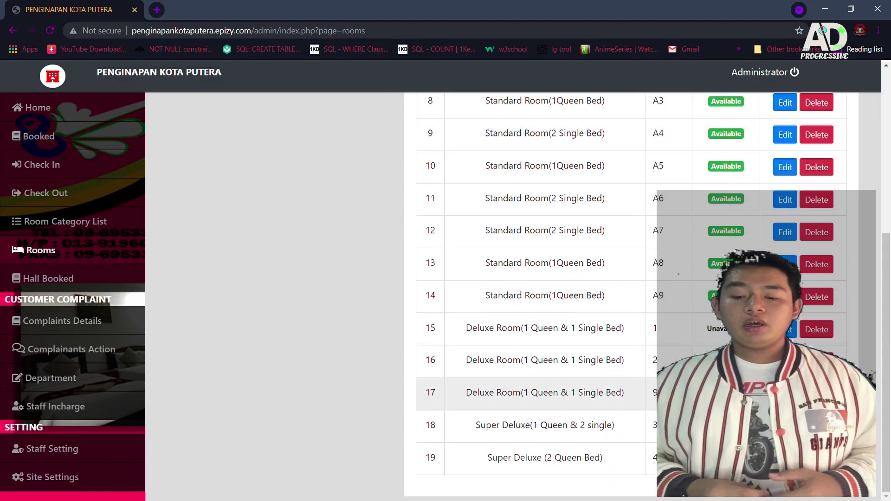
pyautogui.scroll(6, 685, 322)
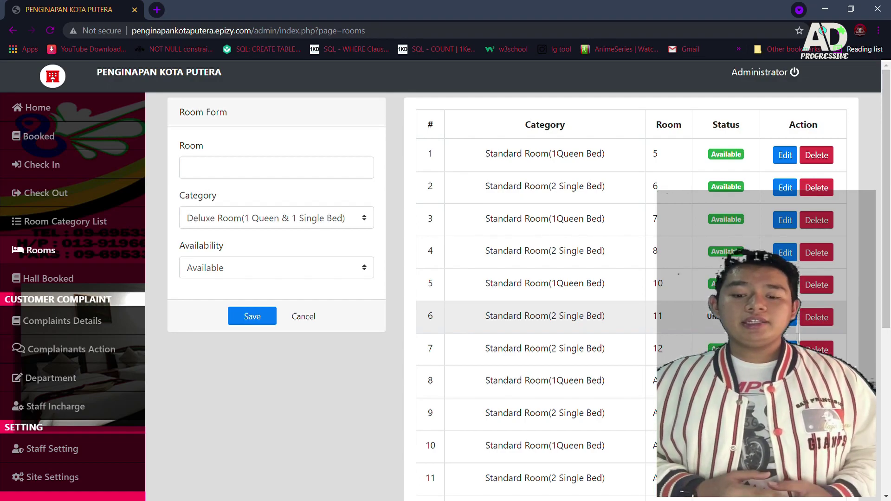
# Step: Change room 11's availability from Unavailable to Available, save, then view Hall Booked
pyautogui.click(785, 317)
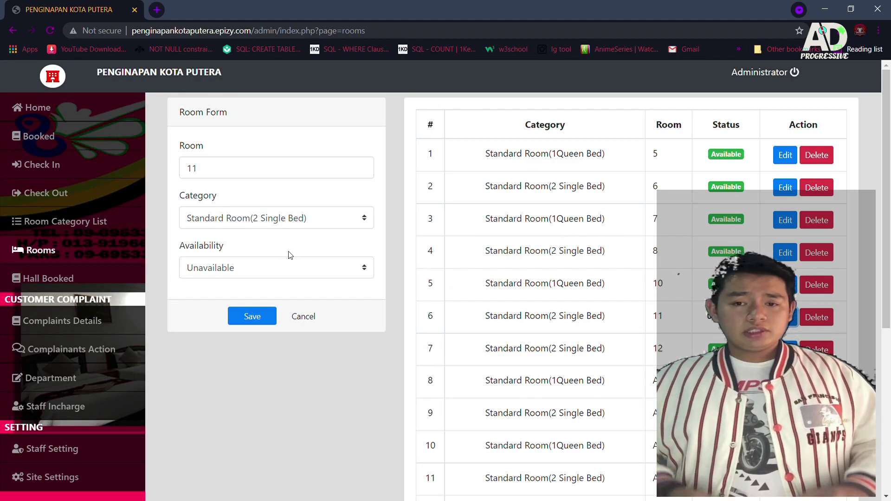
pyautogui.click(277, 271)
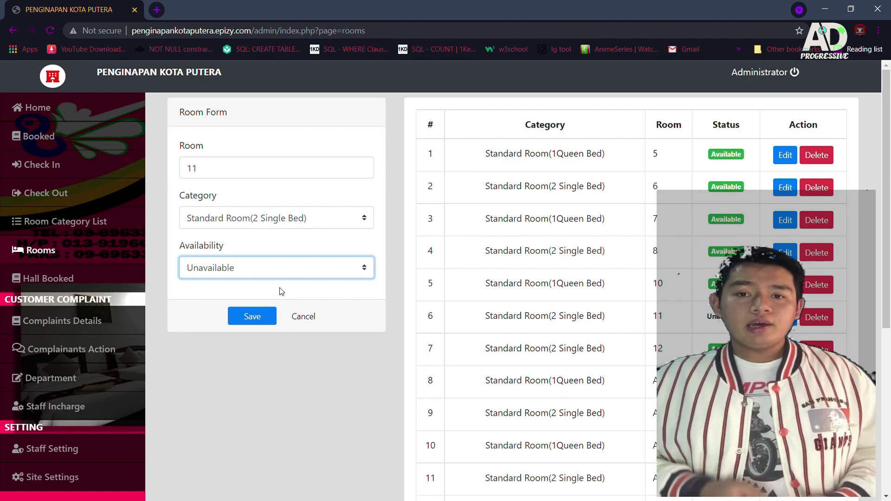
pyautogui.press('Up')
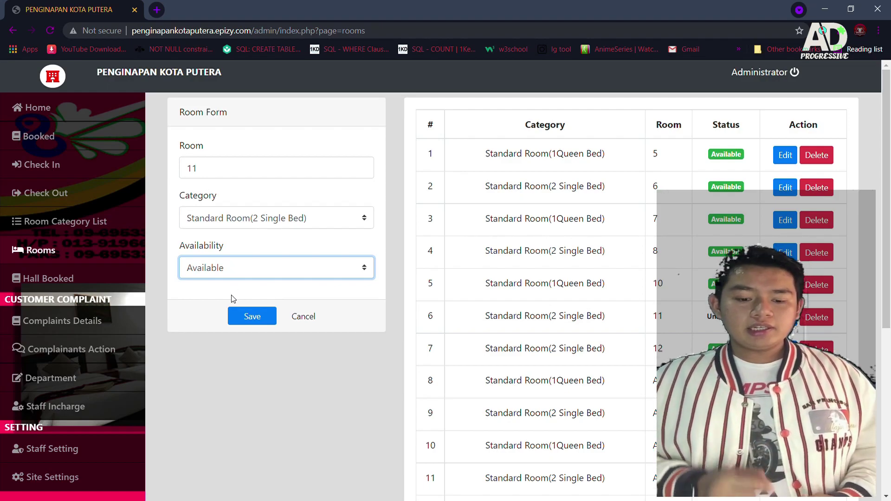
pyautogui.click(243, 319)
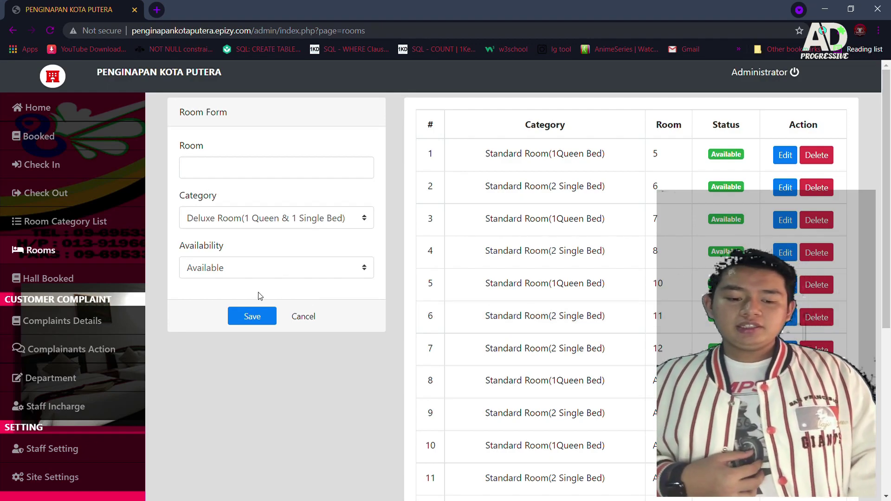
pyautogui.click(60, 280)
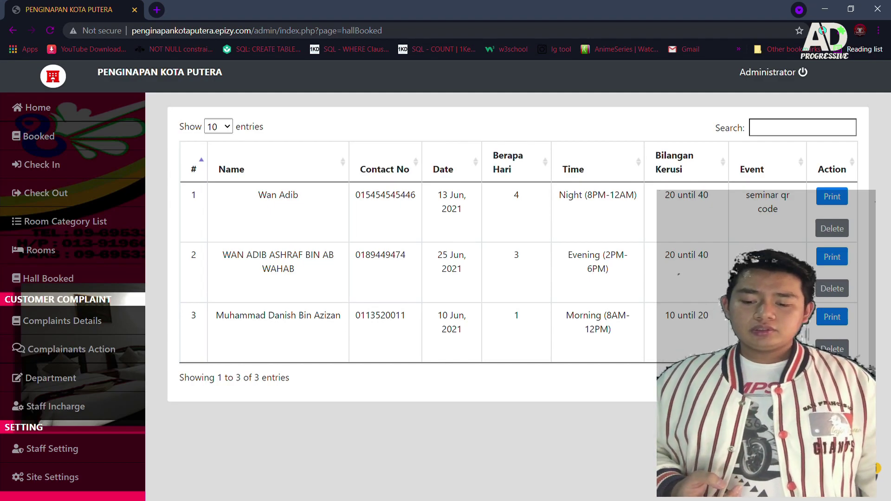
# Step: Print the receipt for the third hall booking (2021-06-10, Morning session, Seminar)
pyautogui.click(831, 317)
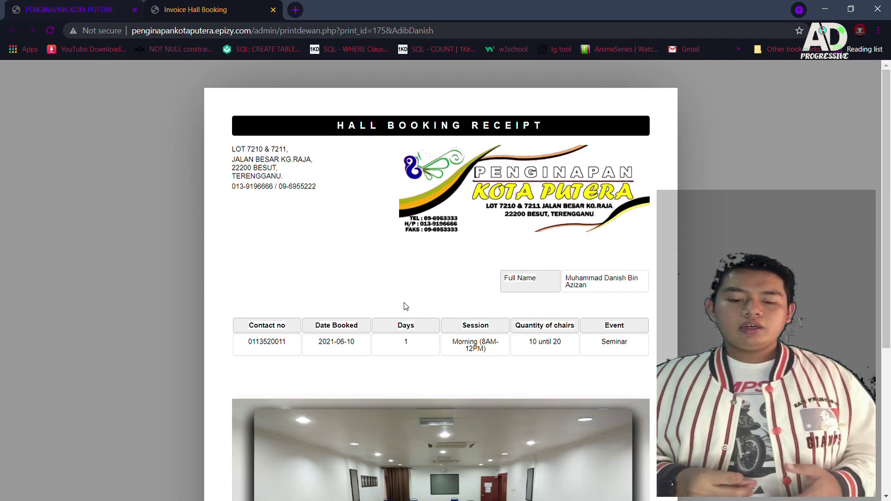
pyautogui.scroll(-5, 404, 303)
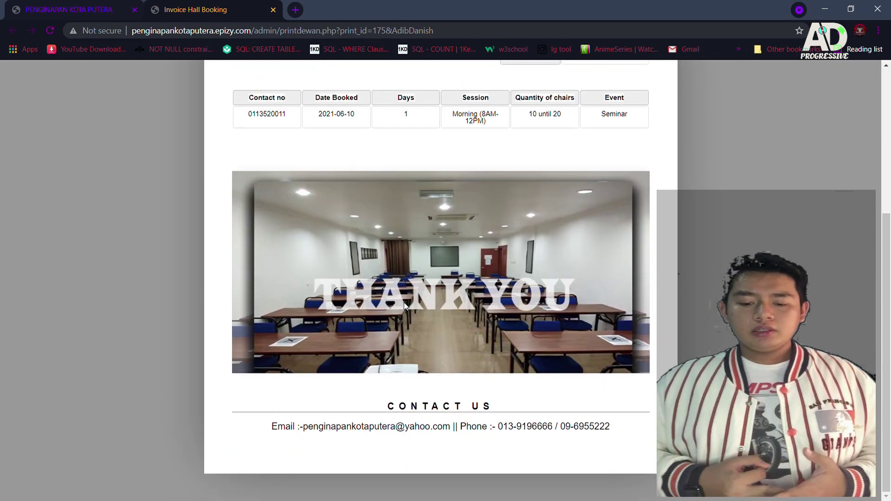
pyautogui.scroll(3, 404, 302)
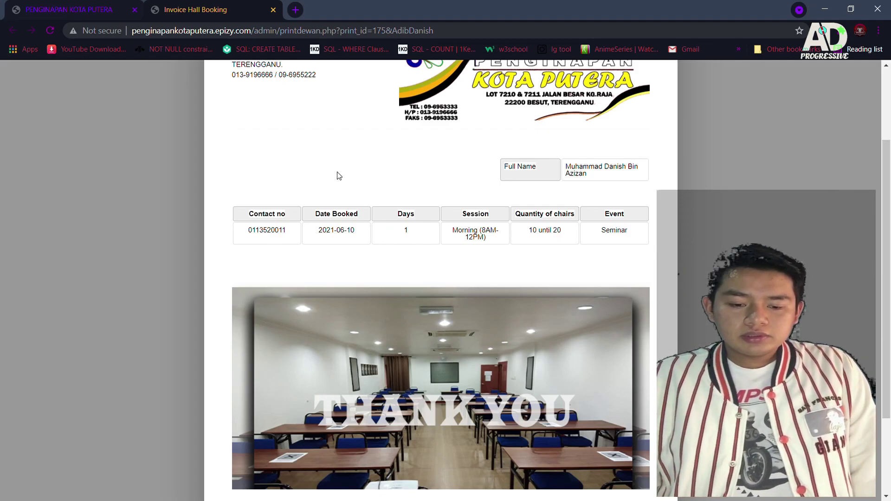
# Step: Close the hall booking receipt tab and start a new department from the department list
pyautogui.click(273, 10)
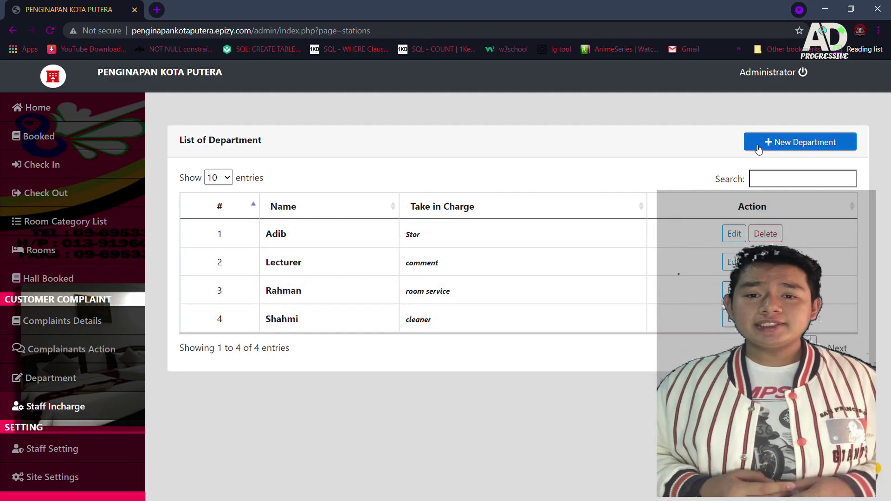
pyautogui.click(788, 146)
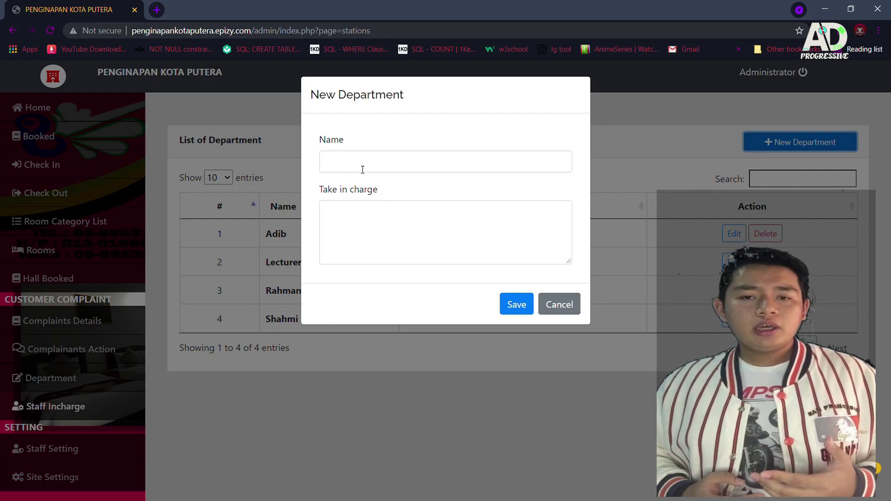
# Step: Add a new department in charge of room service, then open its details for editing
pyautogui.click(363, 169)
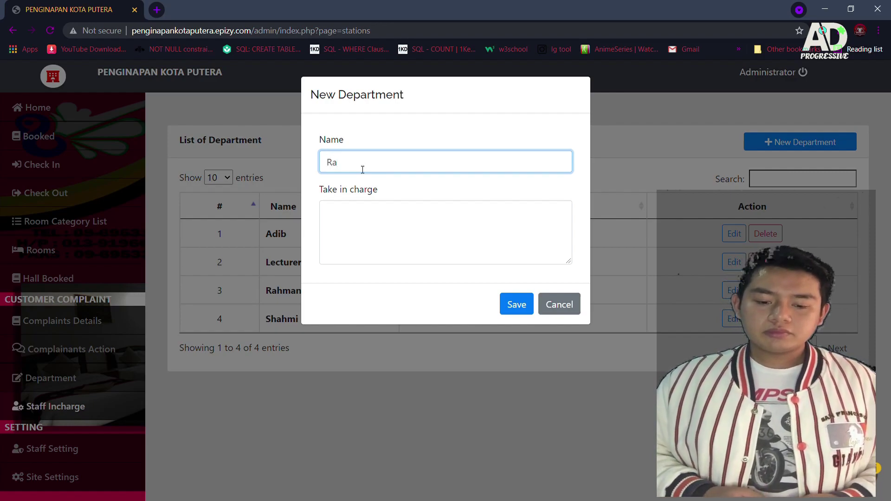
pyautogui.click(382, 223)
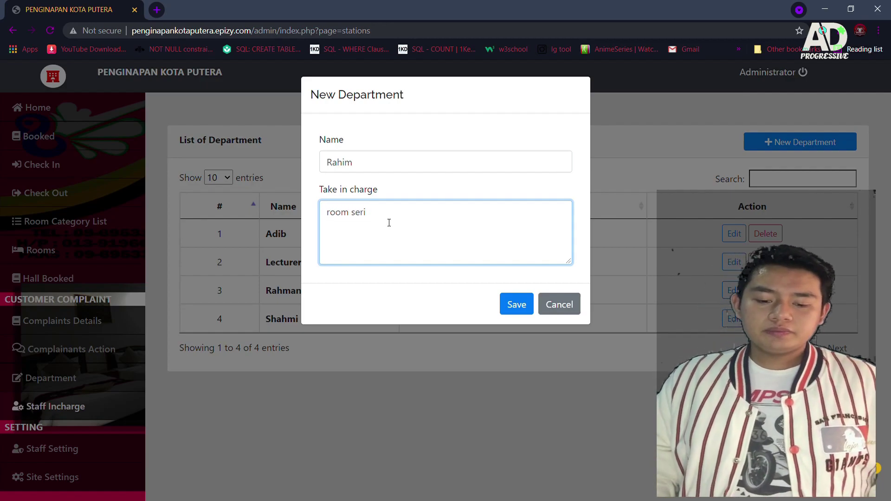
pyautogui.write('vice')
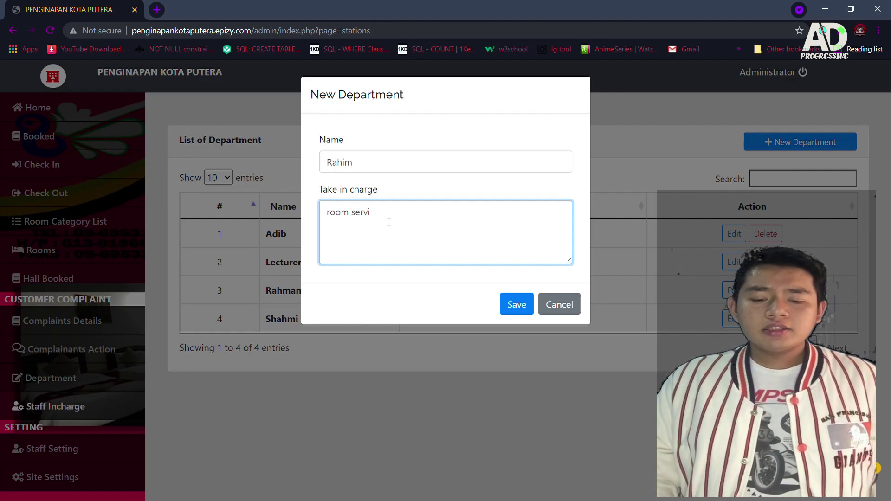
pyautogui.click(512, 306)
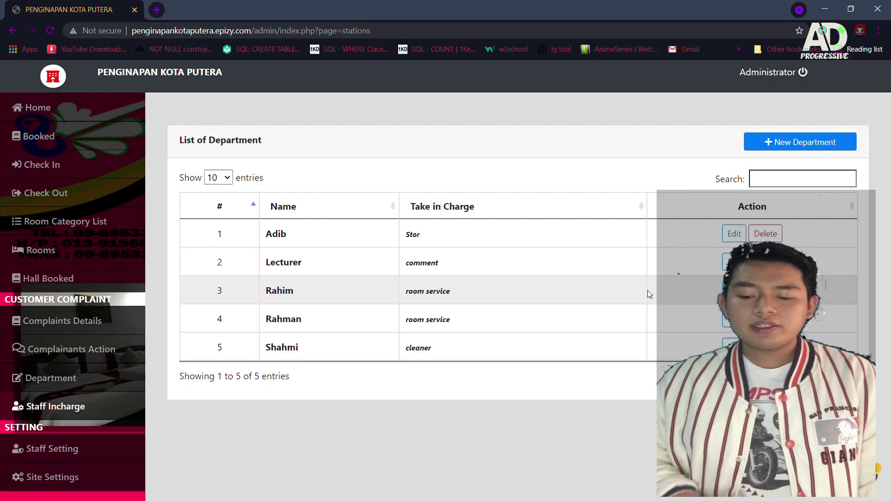
pyautogui.click(734, 291)
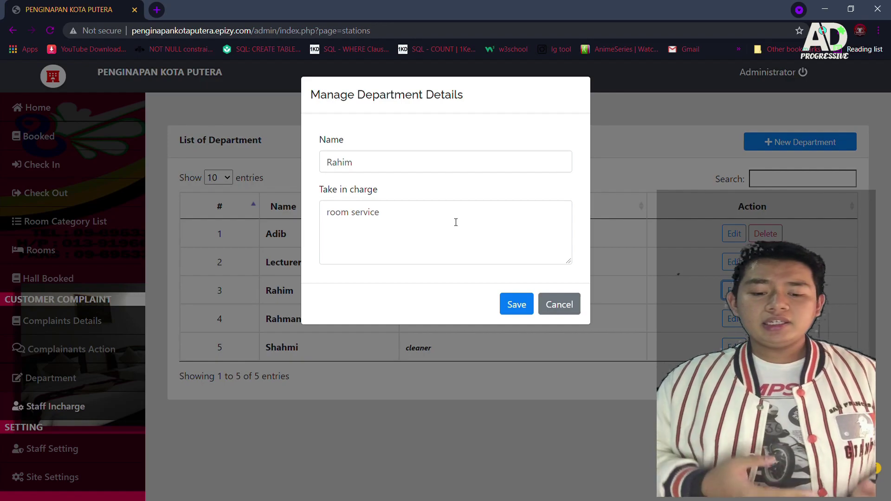
# Step: Resave the department's details unchanged, keeping room service as its responsibility
pyautogui.click(409, 213)
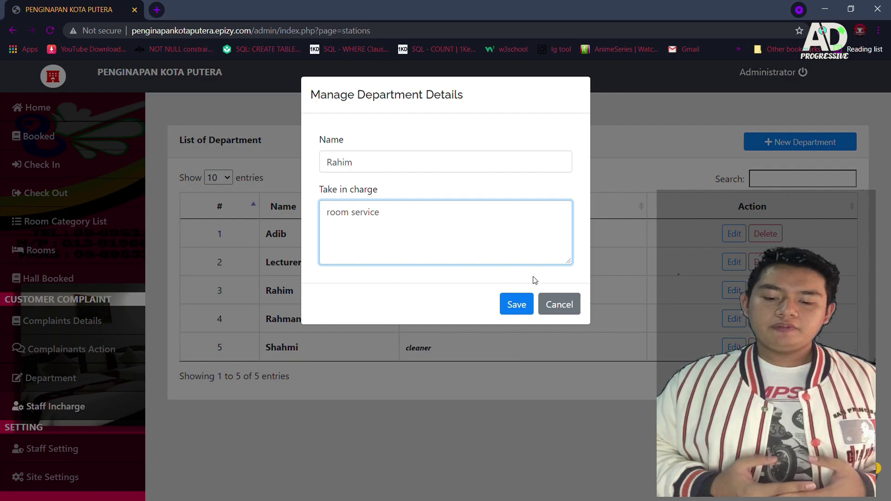
pyautogui.click(516, 306)
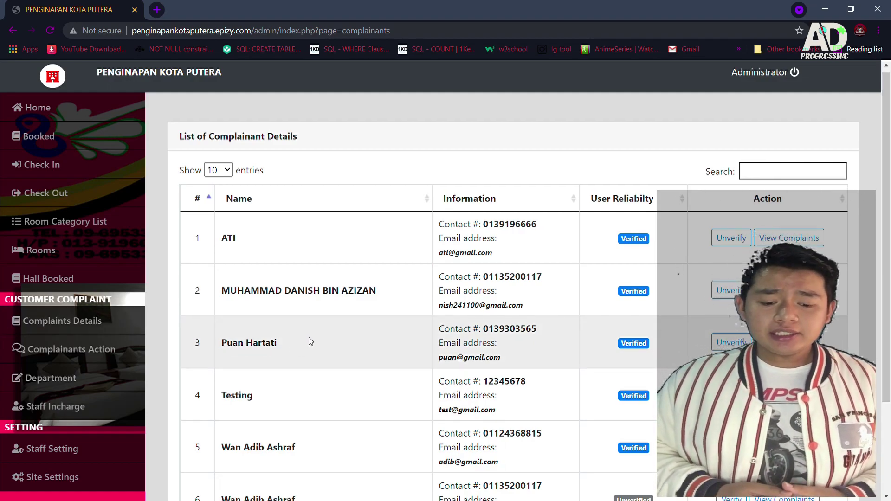
# Step: Verify the sixth complainant, review and close their complaints, then go to Reports/Complaints
pyautogui.scroll(-3, 311, 341)
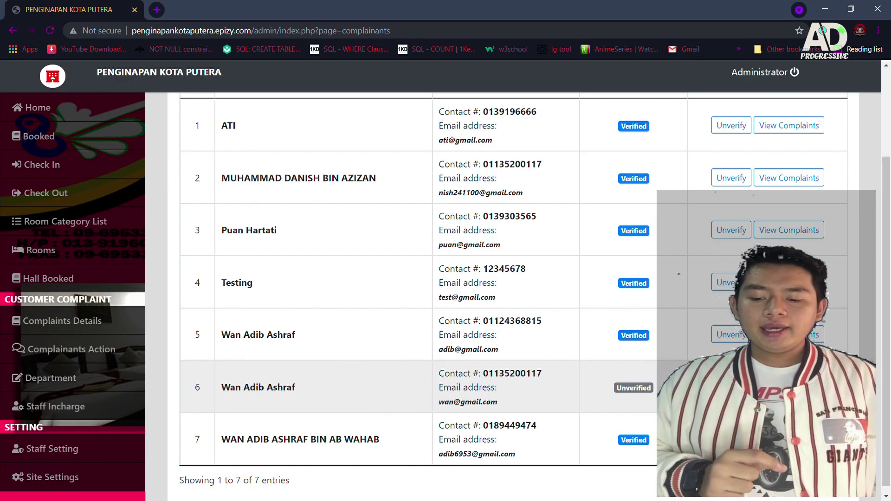
pyautogui.click(729, 387)
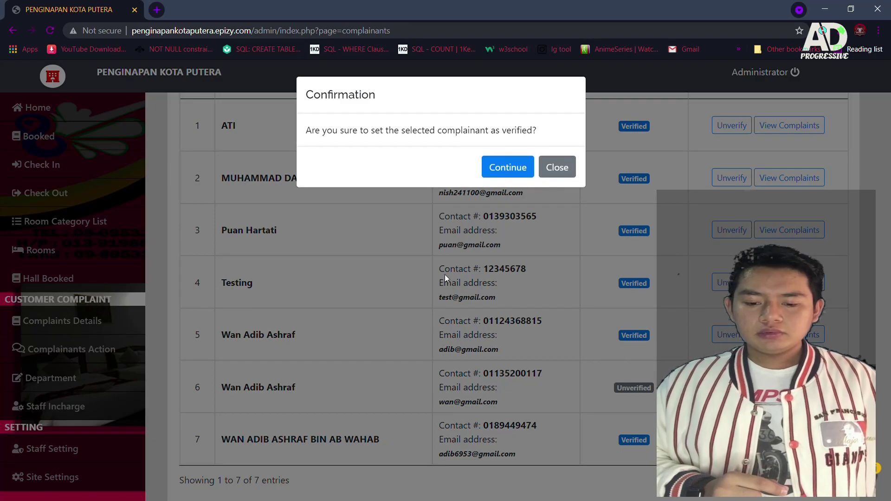
pyautogui.click(505, 166)
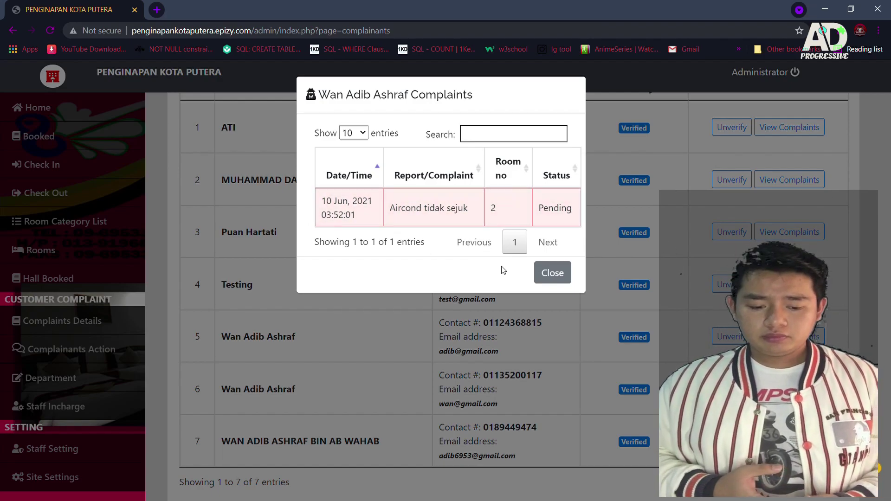
pyautogui.click(551, 274)
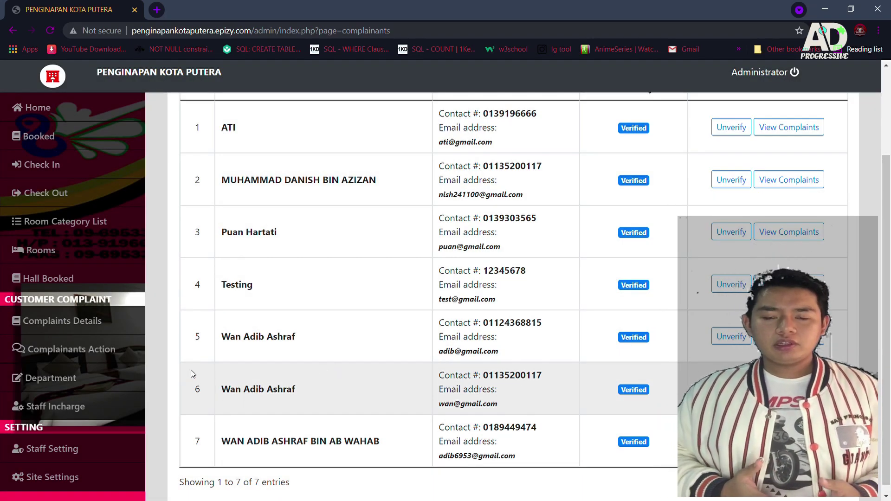
pyautogui.click(88, 353)
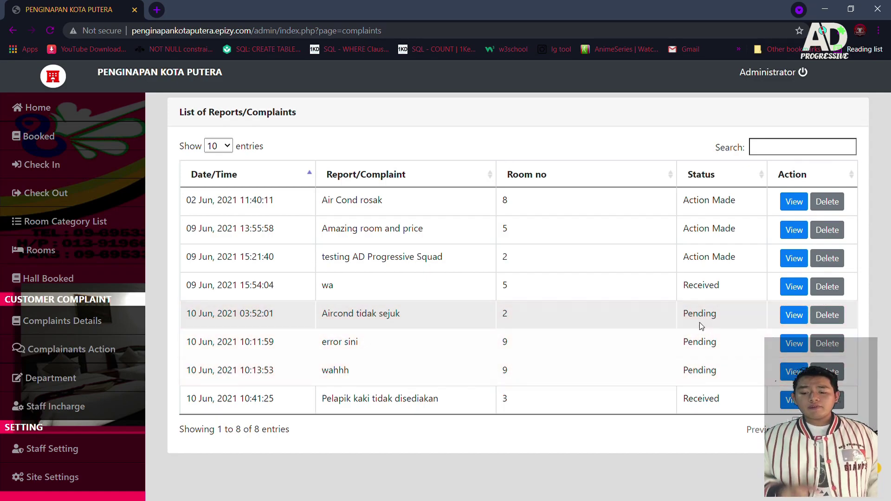
# Step: Set room 2's Aircond tidak sejuk complaint to Received, leaving staff unassigned, and save
pyautogui.click(795, 315)
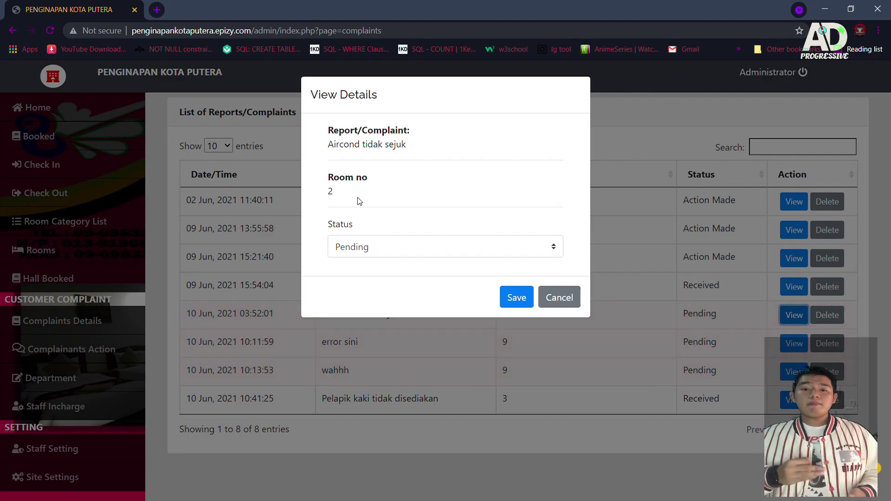
pyautogui.click(370, 249)
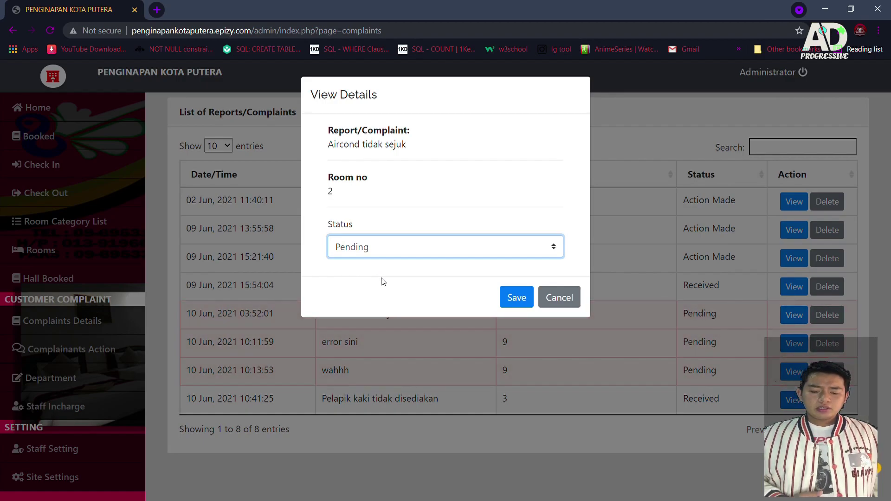
pyautogui.press('Down')
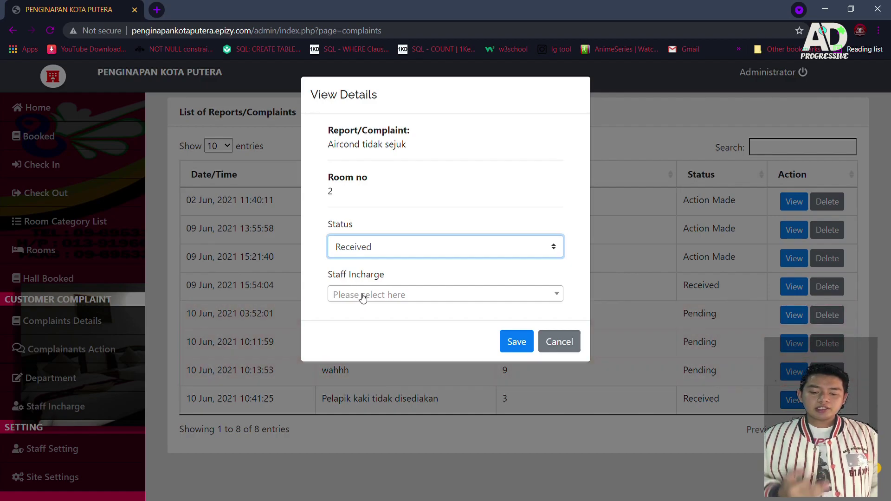
pyautogui.click(366, 293)
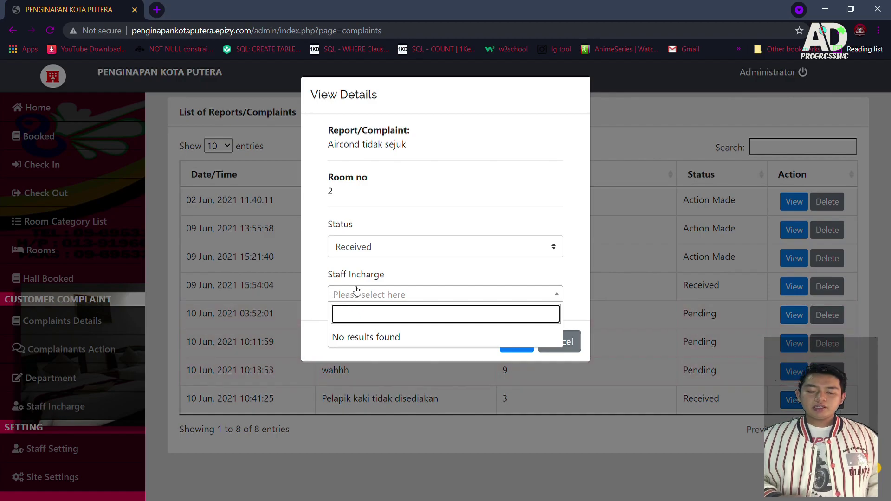
pyautogui.click(353, 293)
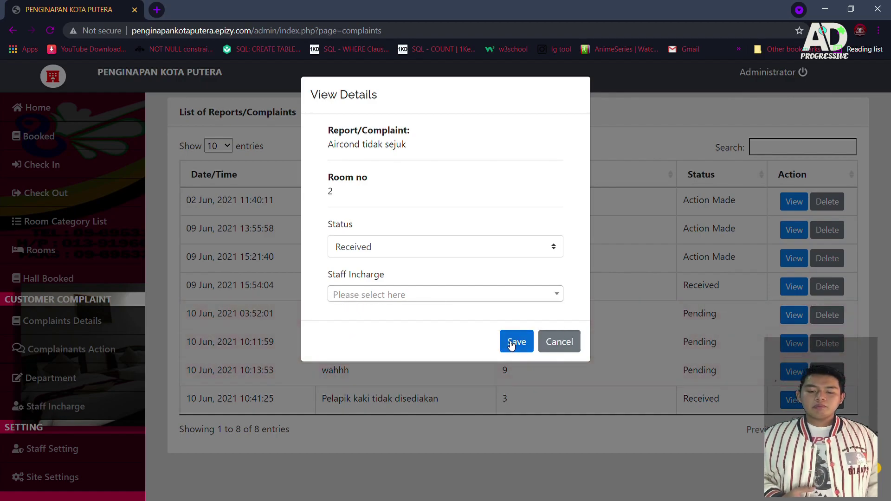
pyautogui.click(514, 342)
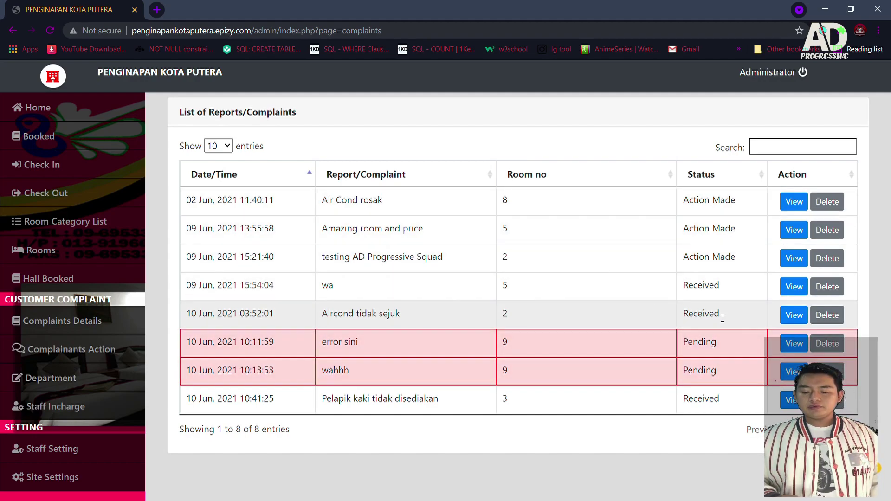
pyautogui.click(790, 317)
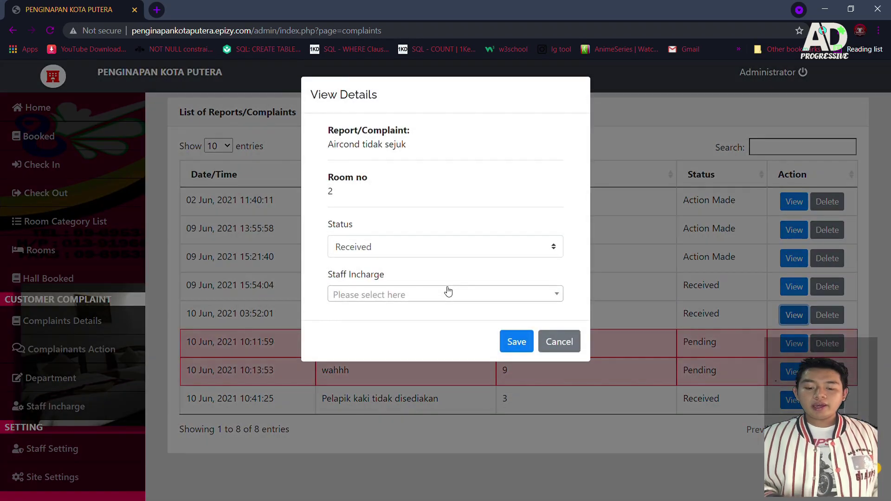
pyautogui.click(371, 247)
pyautogui.press('Down')
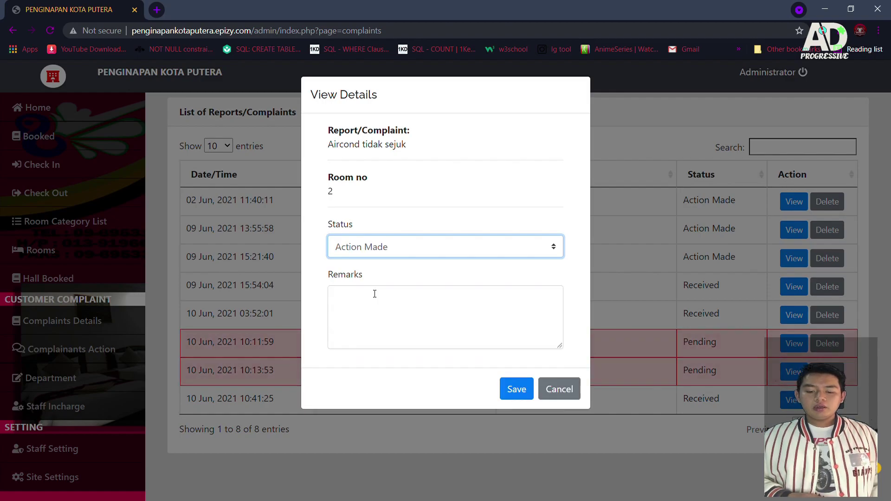
pyautogui.click(372, 300)
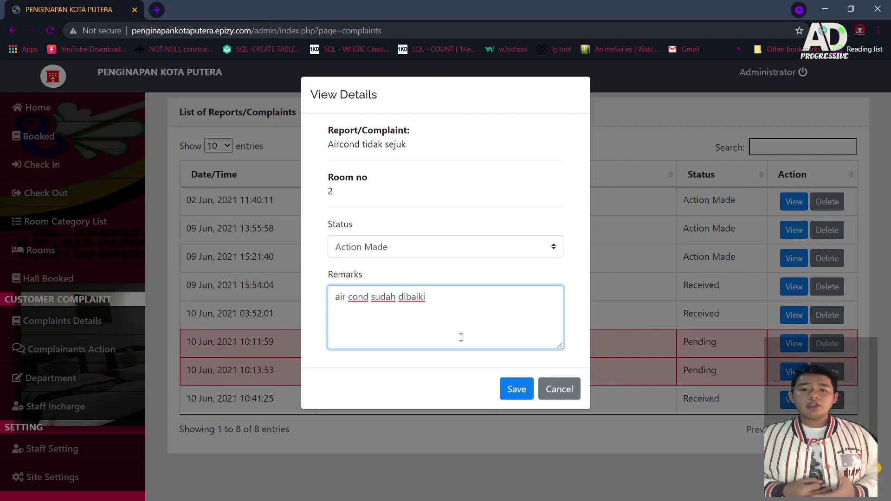
pyautogui.click(515, 389)
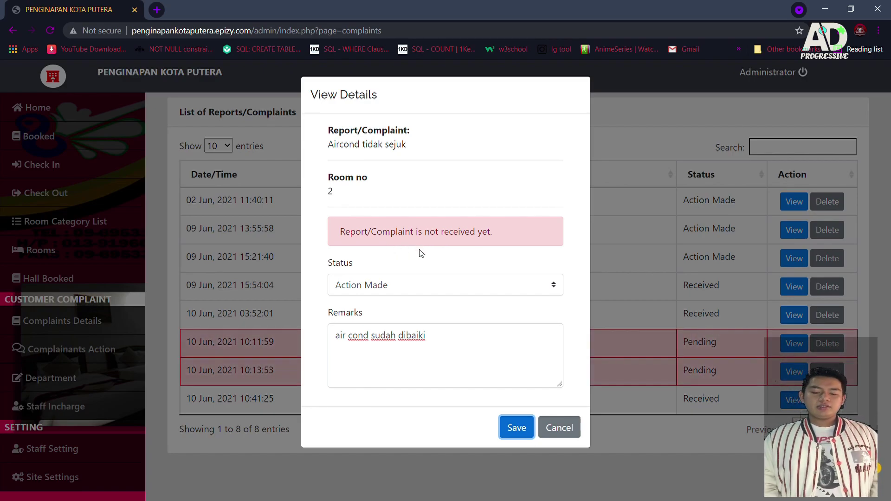
pyautogui.click(421, 293)
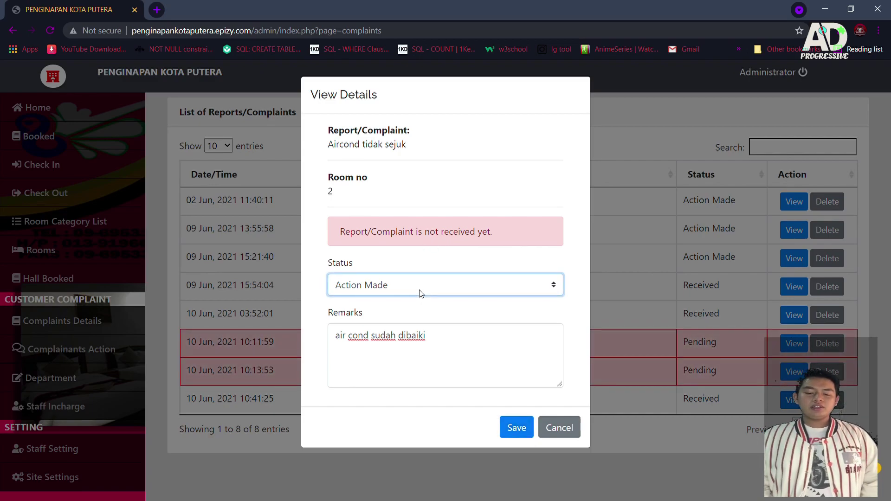
pyautogui.click(407, 323)
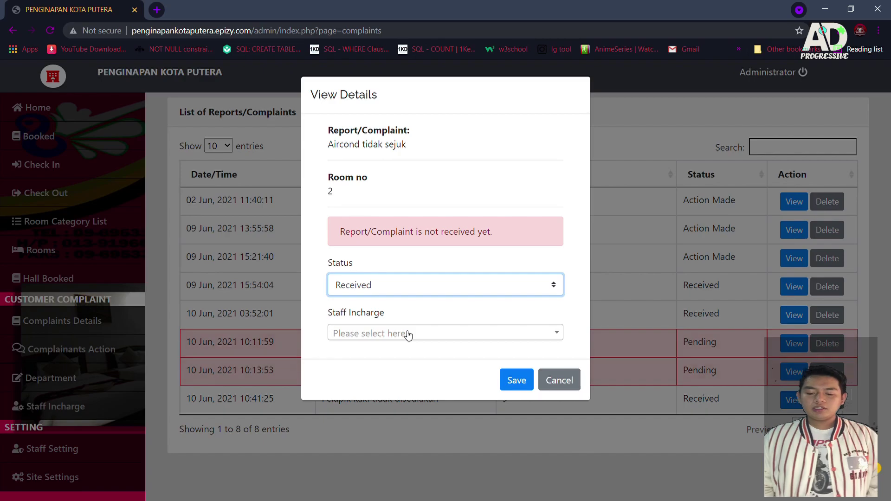
pyautogui.click(409, 334)
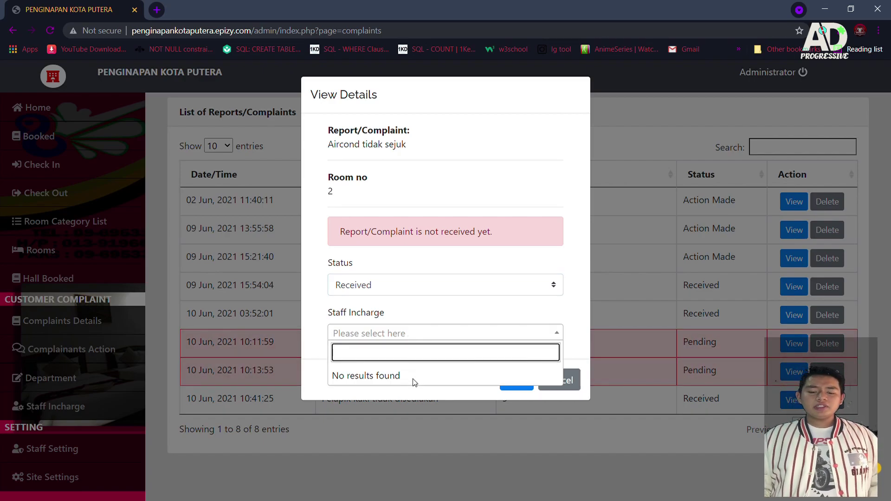
pyautogui.click(406, 336)
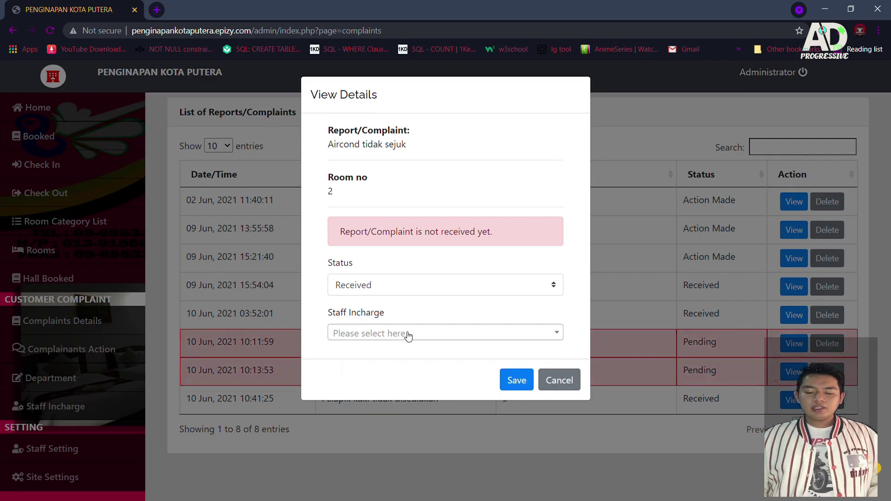
pyautogui.click(562, 381)
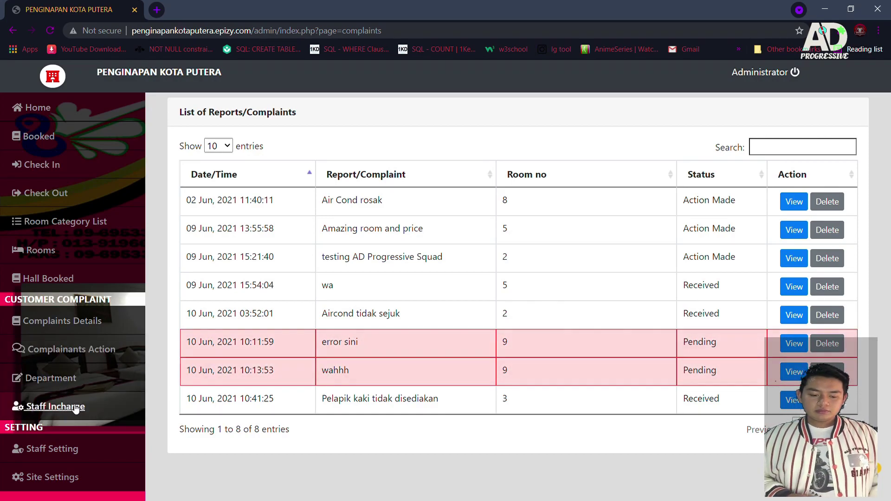
# Step: Add a new staff-in-charge entry for room service
pyautogui.click(78, 405)
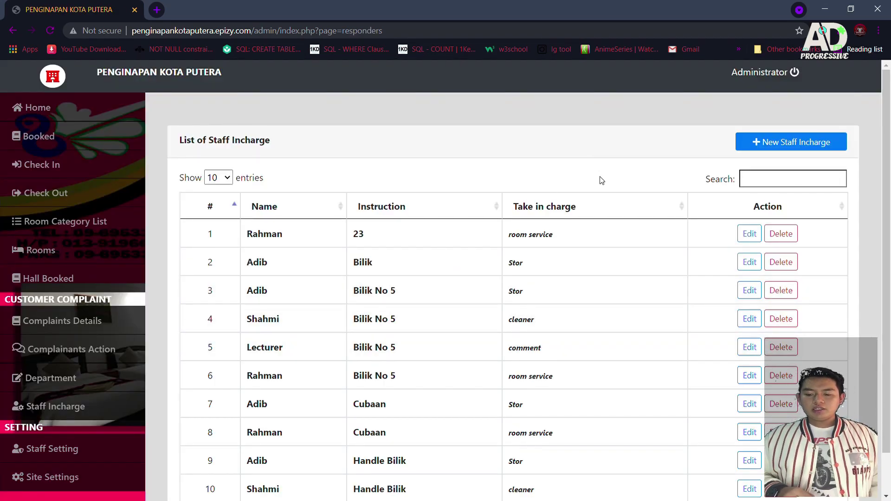
pyautogui.click(787, 148)
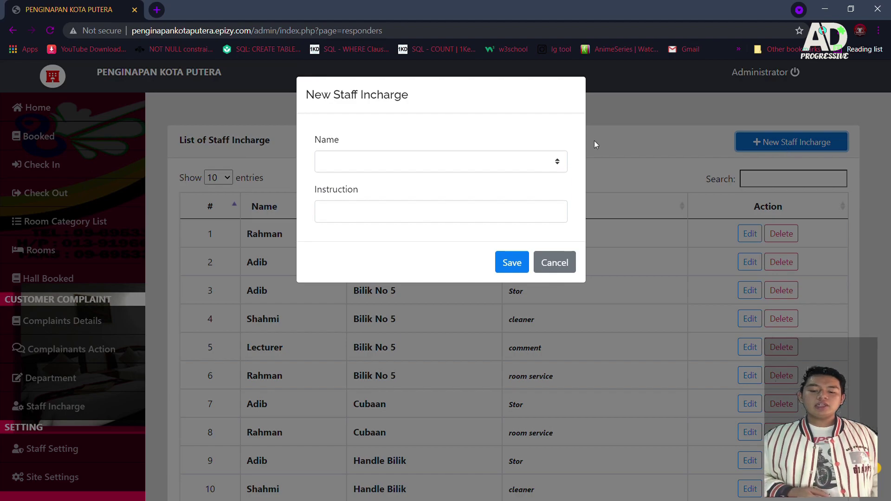
pyautogui.click(548, 161)
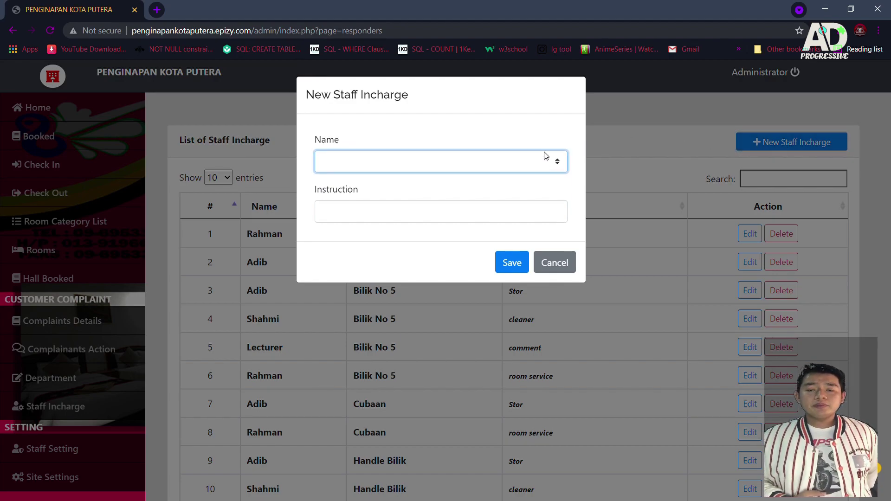
pyautogui.click(443, 217)
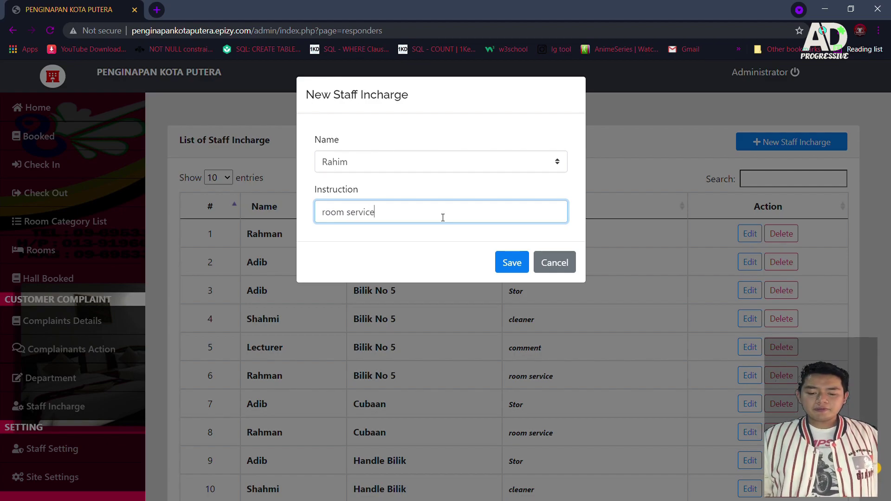
pyautogui.click(511, 264)
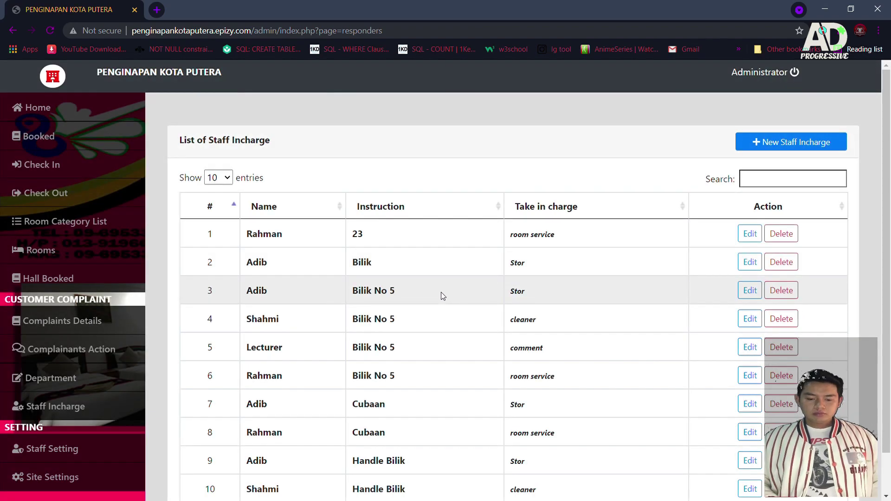
# Step: Check the second page of staff-in-charge entries, then return to the complaints list
pyautogui.scroll(-1, 441, 291)
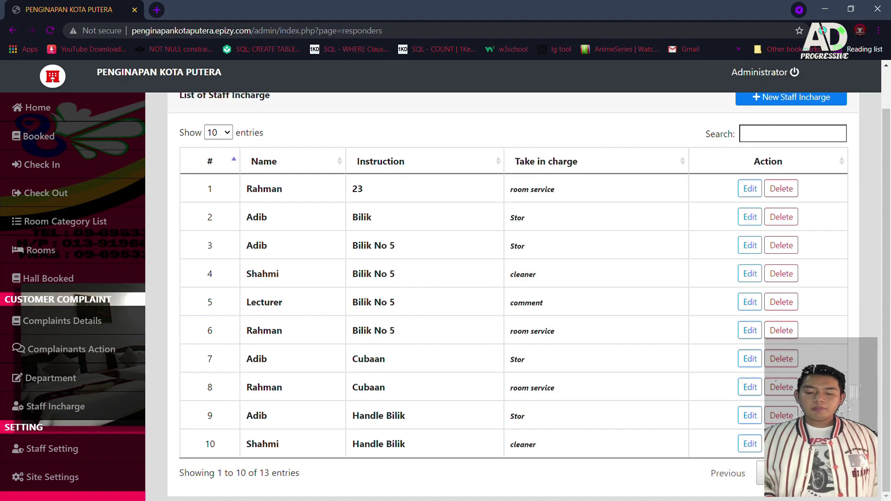
pyautogui.click(794, 473)
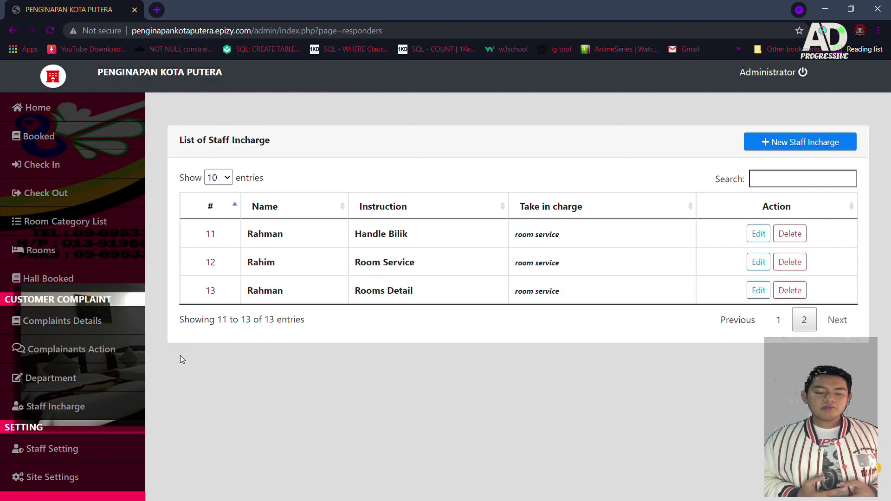
pyautogui.click(32, 354)
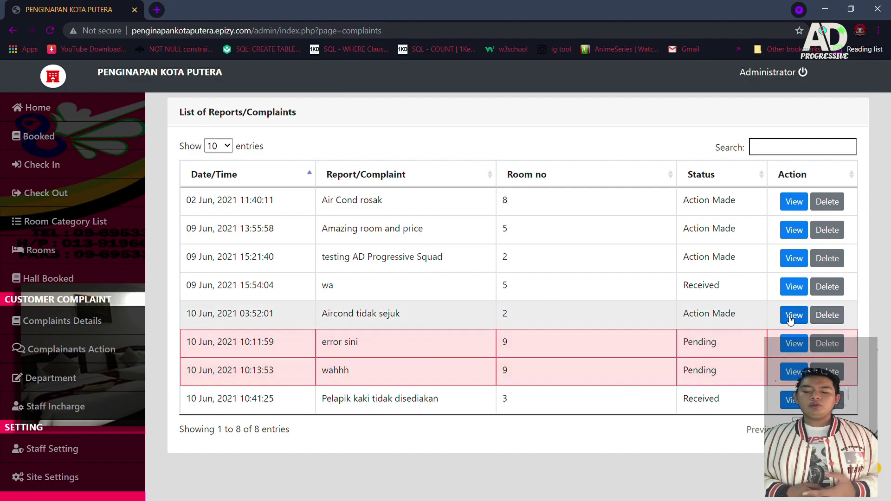
# Step: Set Aircond tidak sejuk to Received with the room service staff entry assigned, and save
pyautogui.click(791, 318)
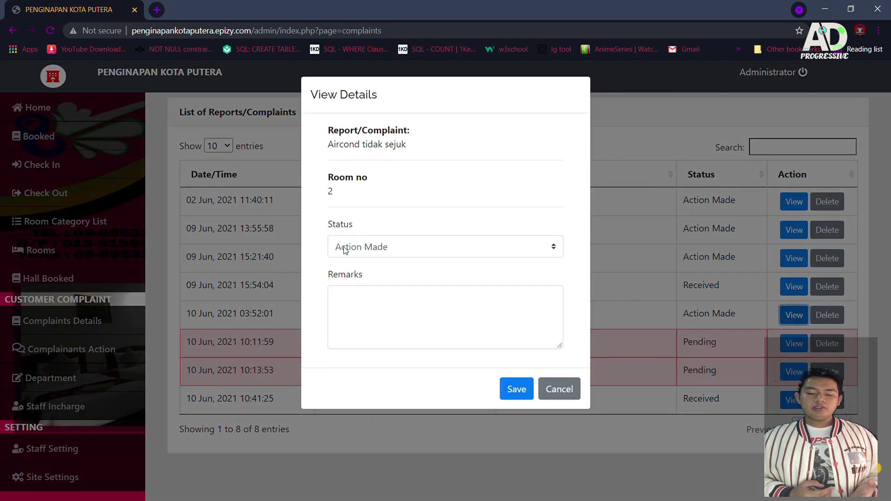
pyautogui.click(344, 250)
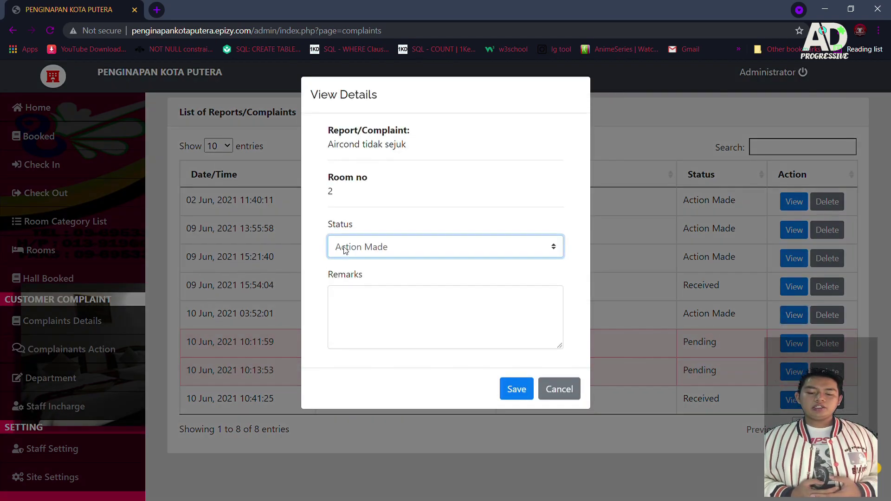
pyautogui.click(353, 281)
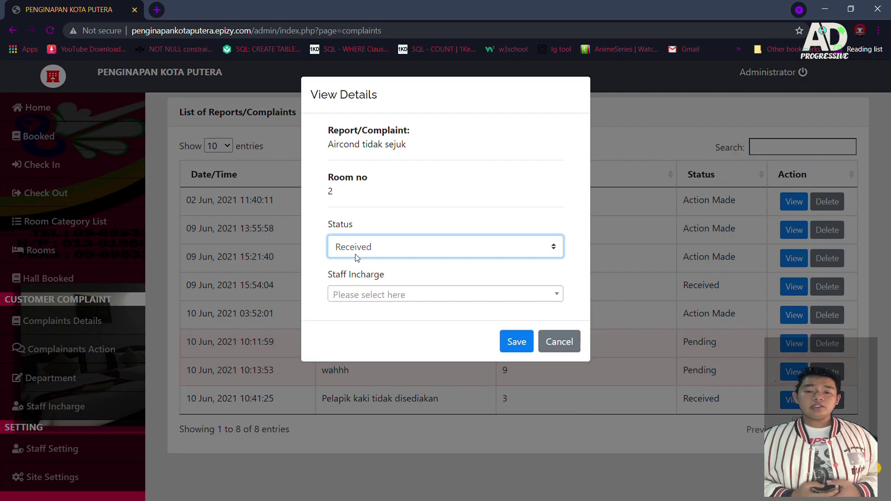
pyautogui.click(381, 293)
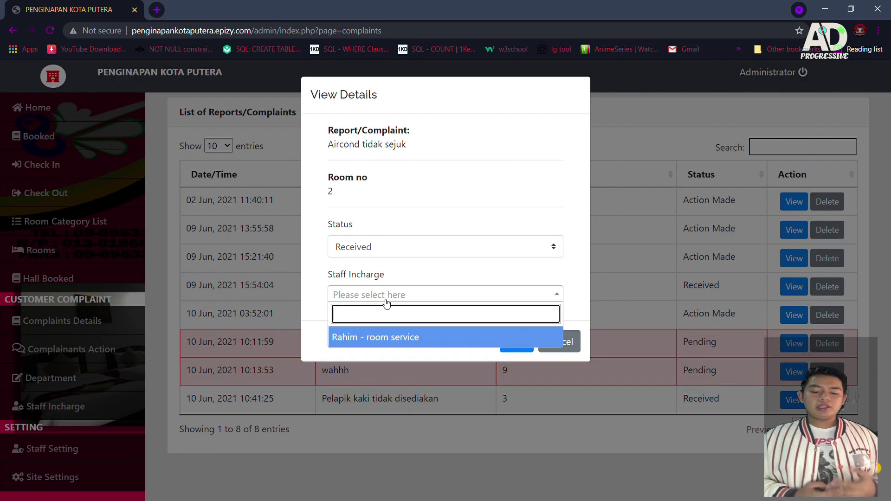
pyautogui.click(391, 338)
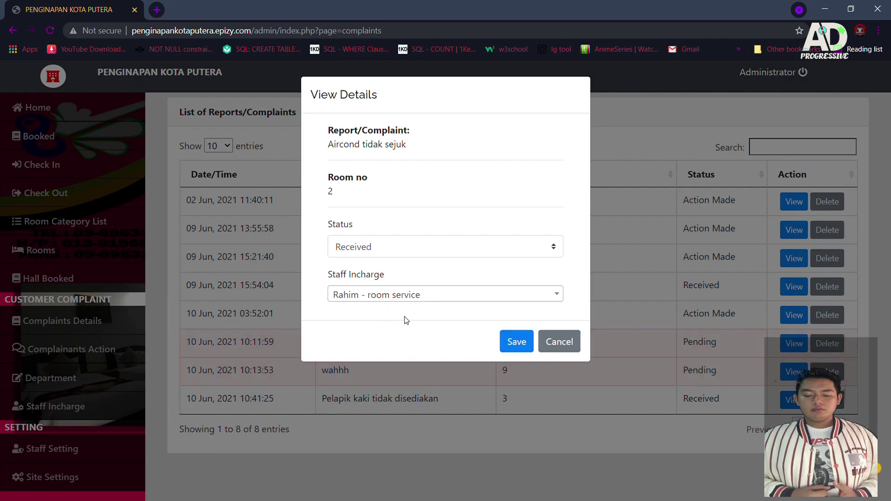
pyautogui.click(514, 343)
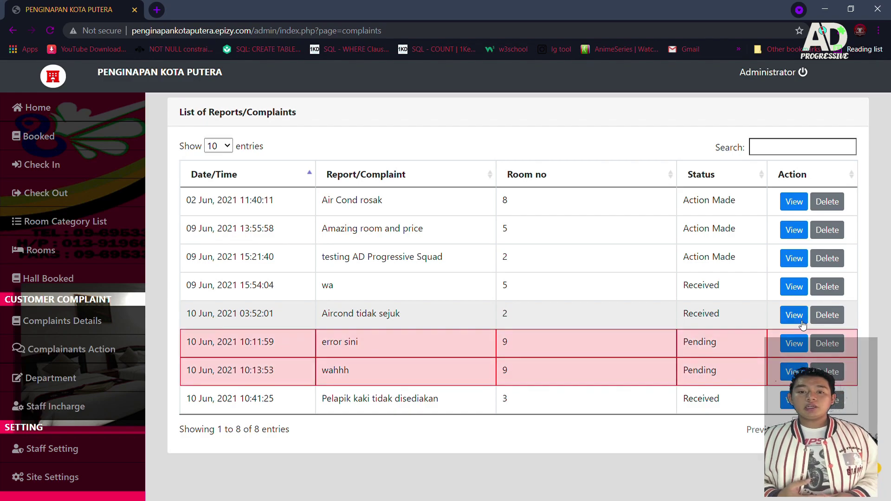
# Step: Mark Aircond tidak sejuk as Action Made with the remark 'menukar accessries' and save
pyautogui.click(786, 318)
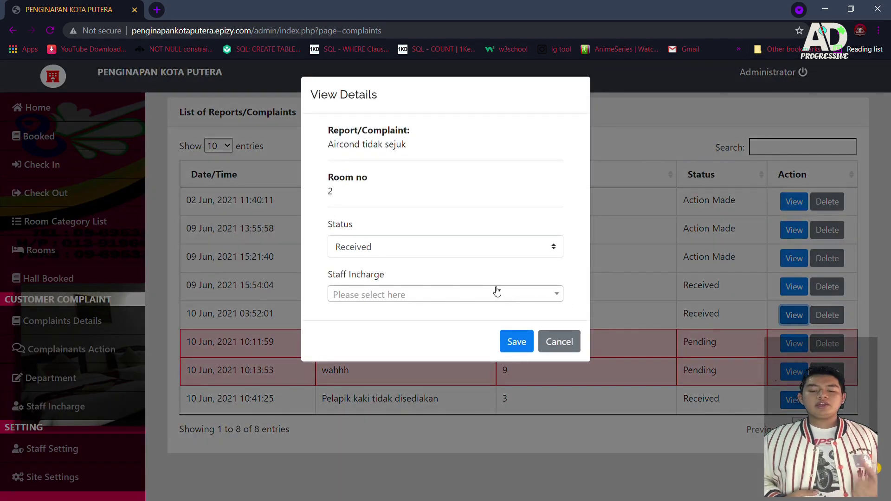
pyautogui.click(481, 251)
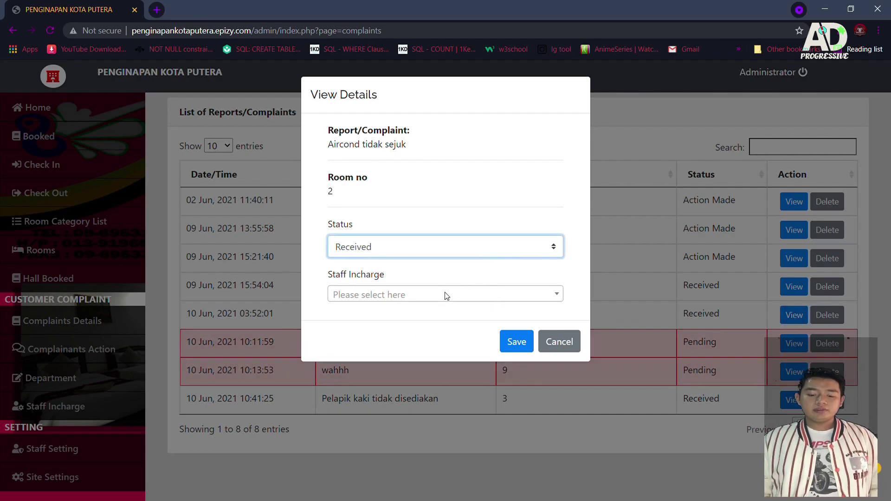
pyautogui.press('Down')
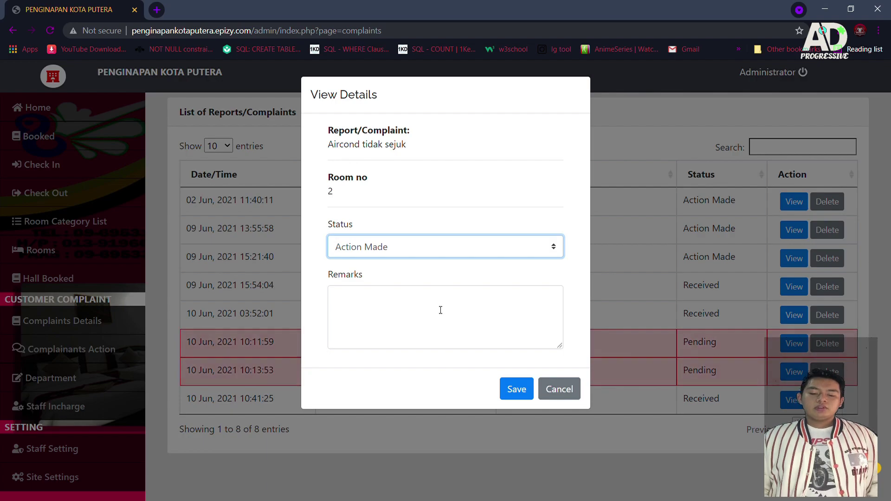
pyautogui.click(441, 310)
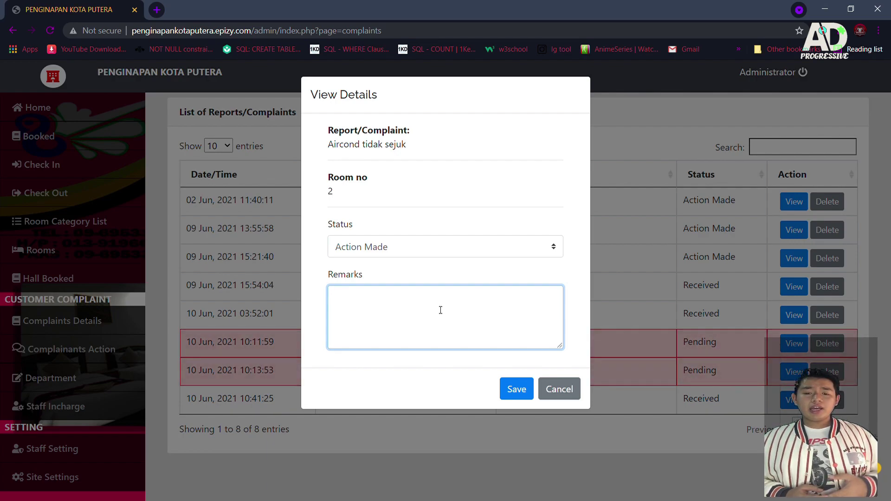
pyautogui.write('enukar')
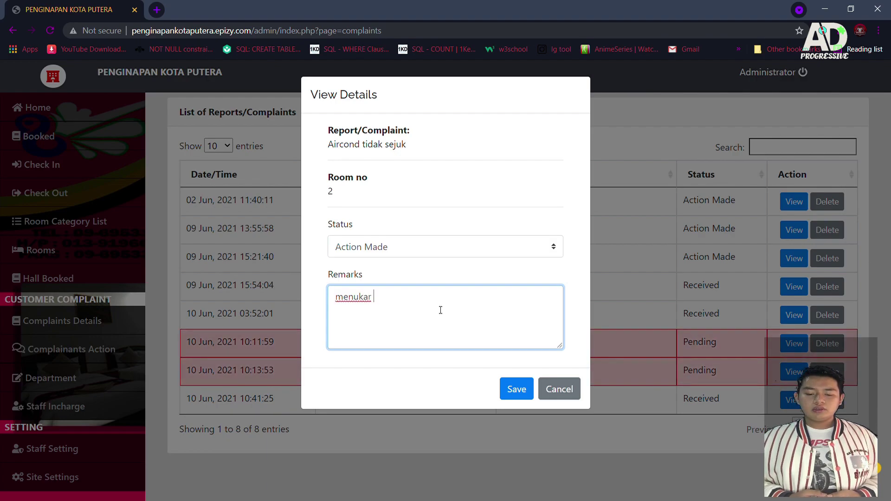
pyautogui.write(' acces')
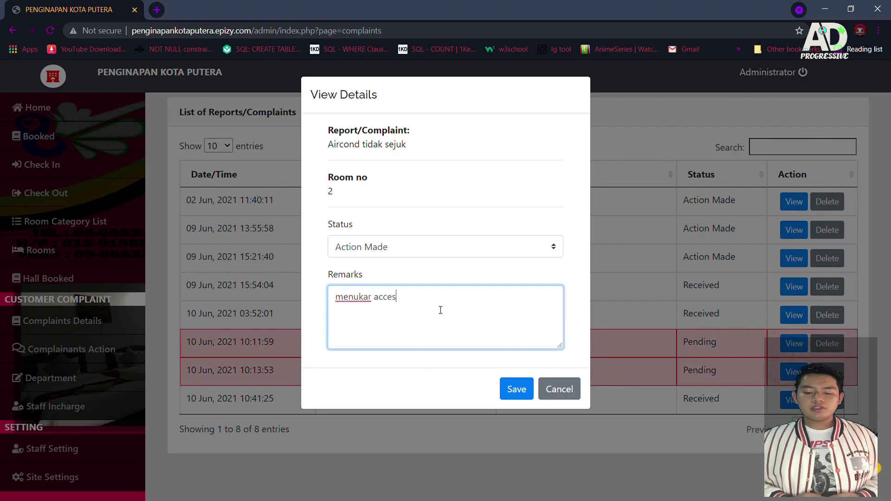
pyautogui.write('ries')
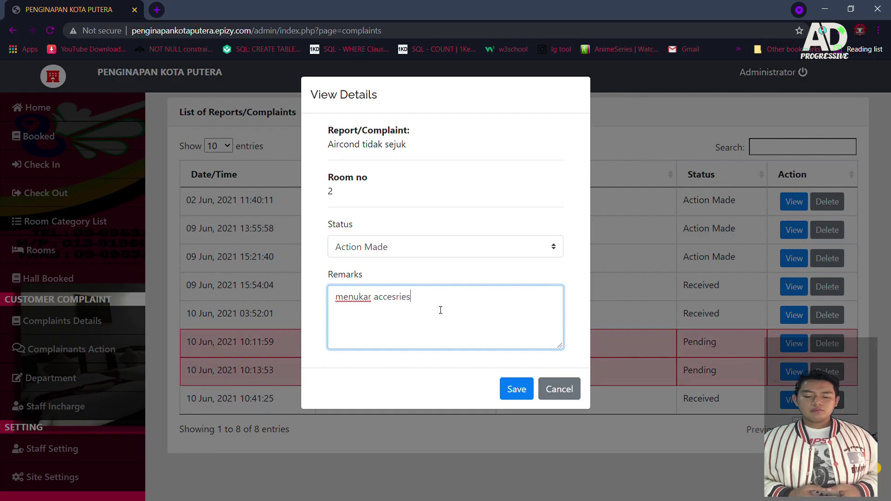
pyautogui.press('Left')
pyautogui.press('Left')
pyautogui.press('Left')
pyautogui.press('Left')
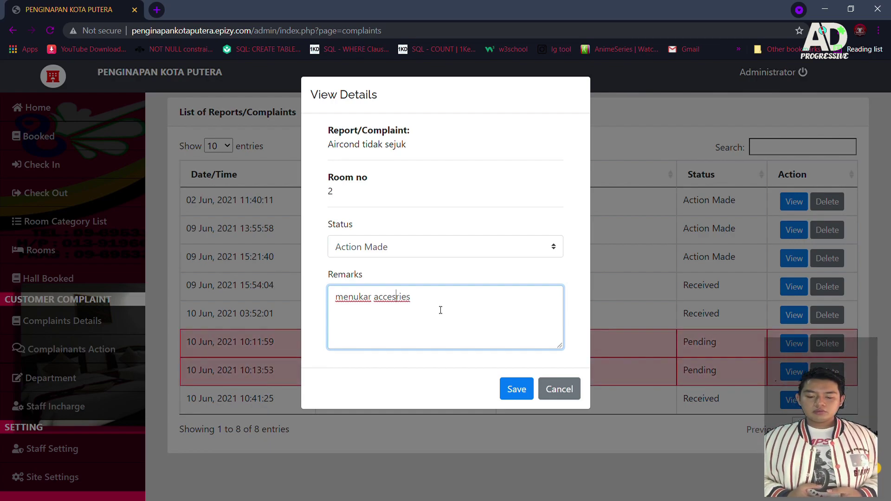
pyautogui.write('s')
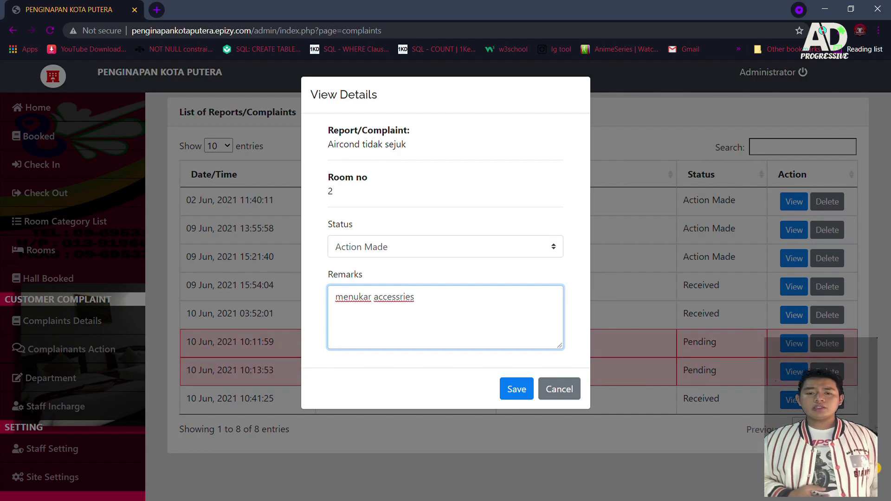
pyautogui.click(517, 388)
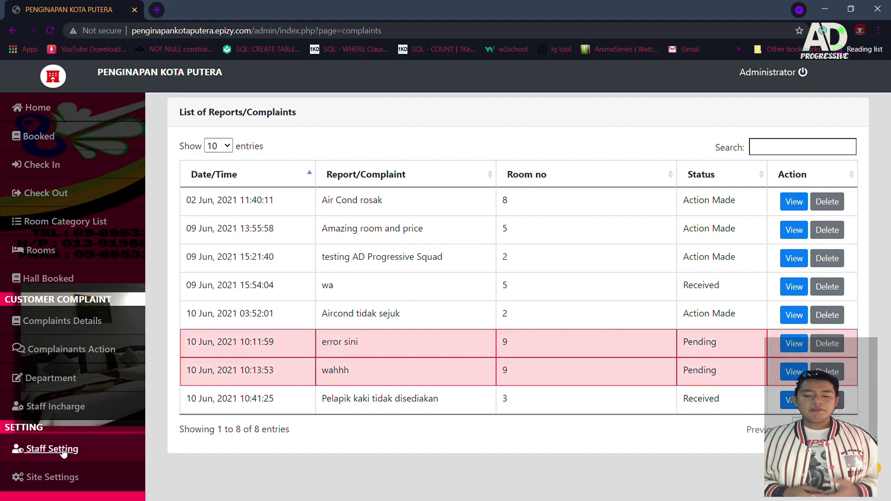
# Step: Create a new staff account with name, username, password and user type Staff
pyautogui.click(57, 457)
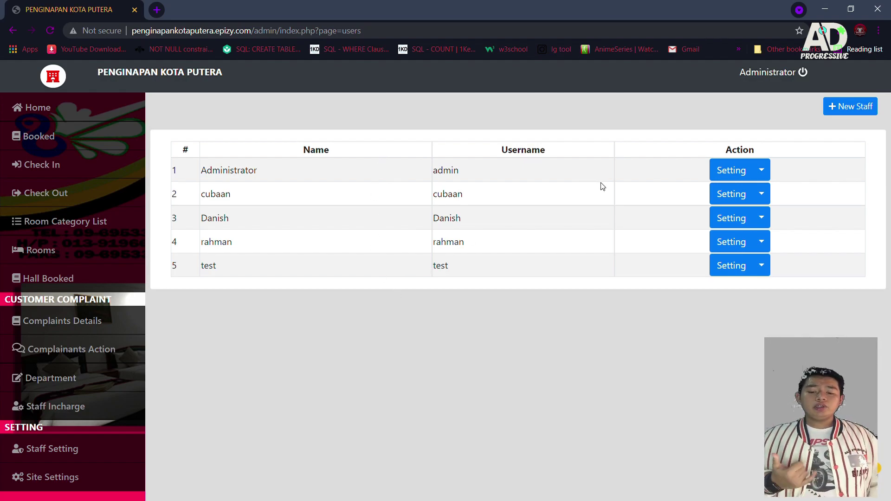
pyautogui.click(838, 108)
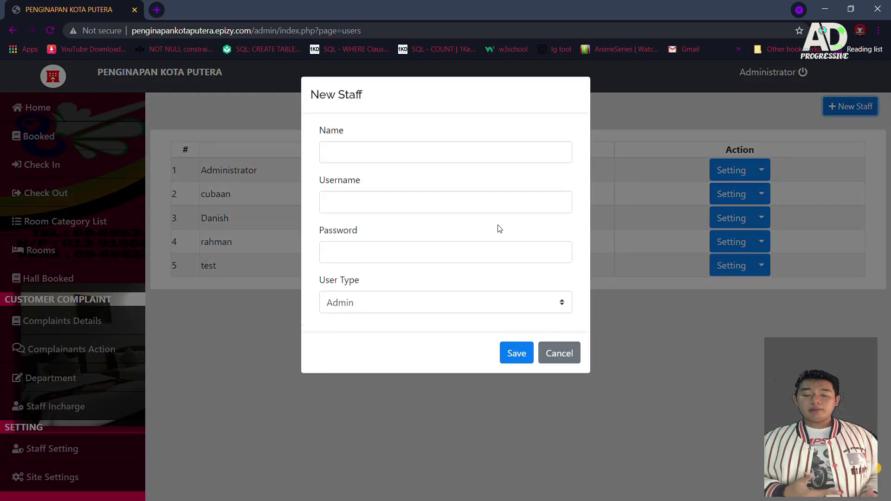
pyautogui.click(394, 154)
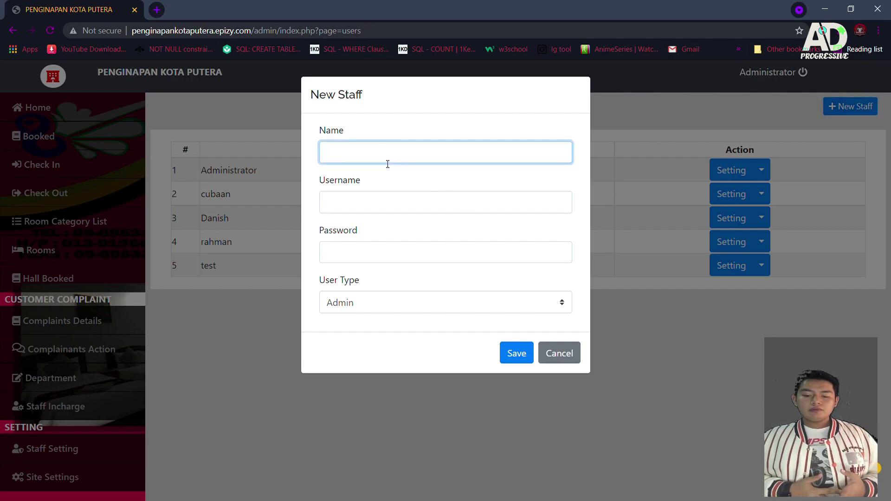
pyautogui.write('Adib')
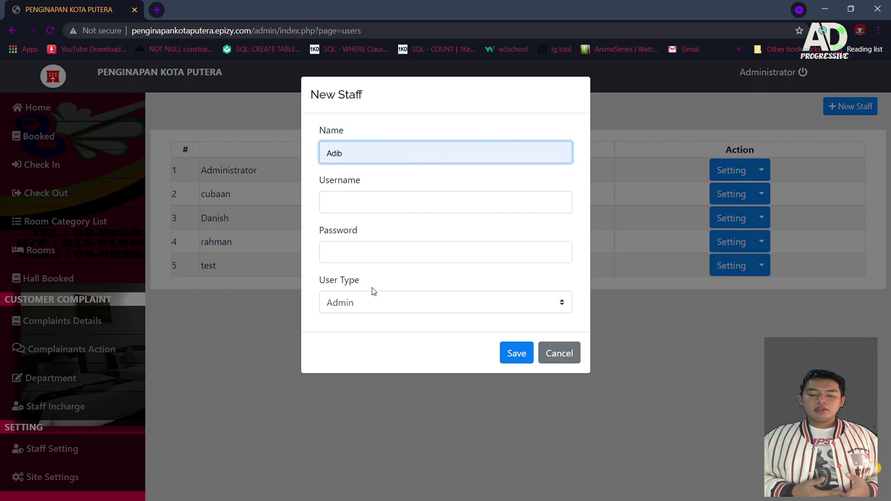
pyautogui.click(374, 208)
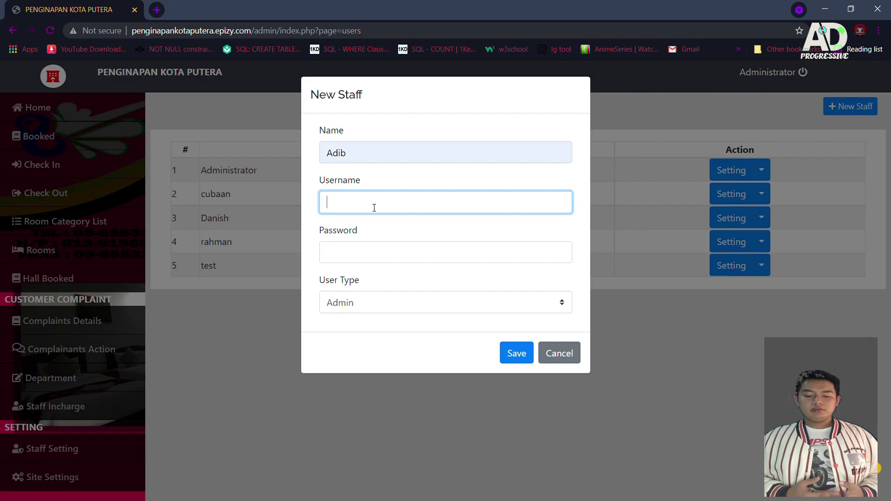
pyautogui.click(389, 254)
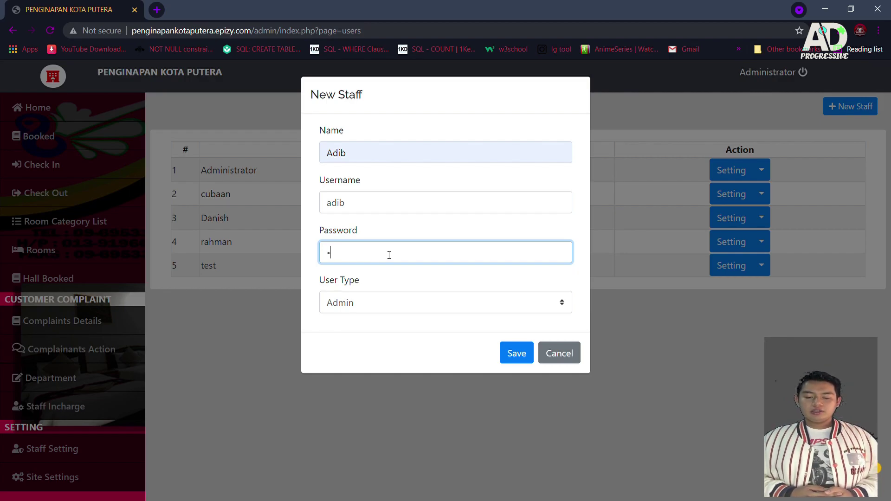
pyautogui.press('Tab')
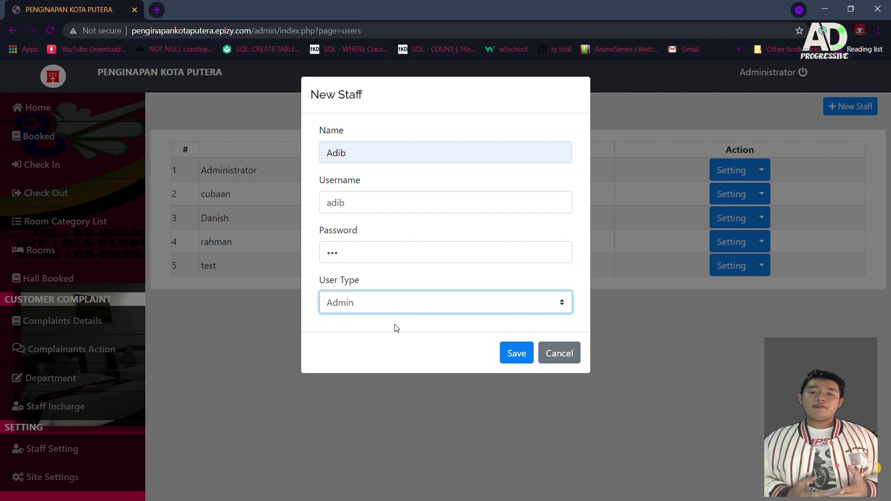
pyautogui.press('Down')
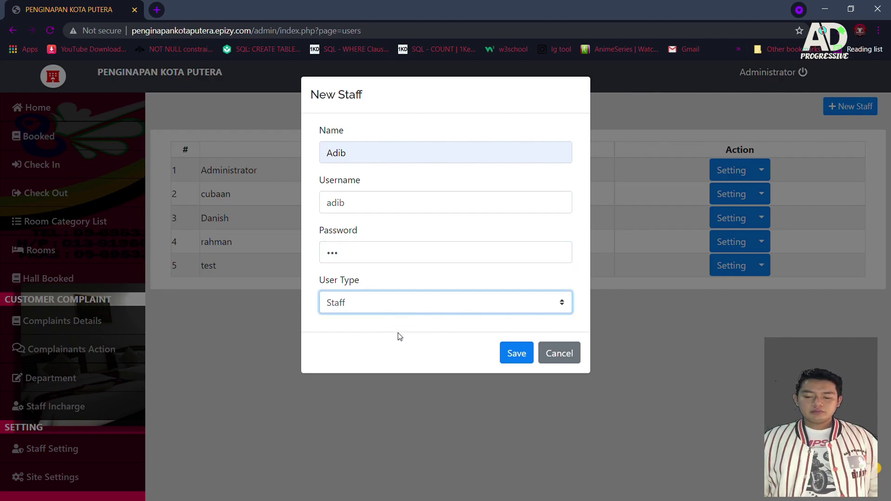
pyautogui.click(515, 353)
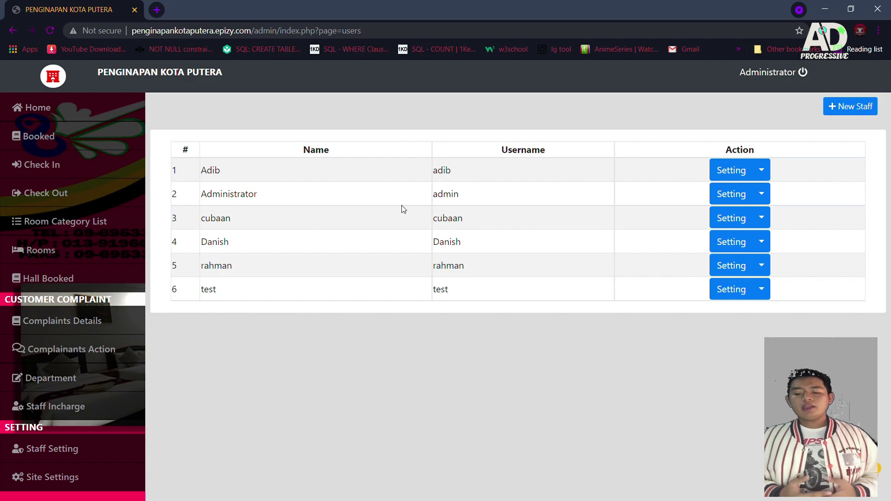
pyautogui.click(761, 171)
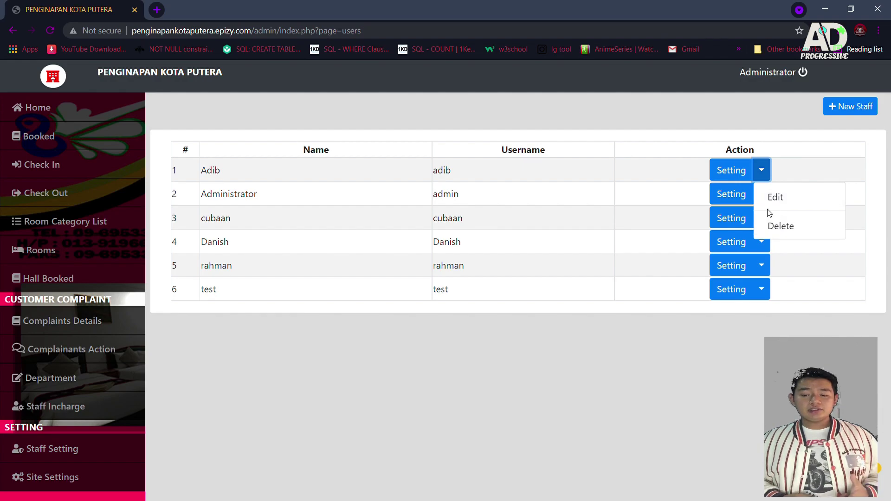
pyautogui.click(772, 199)
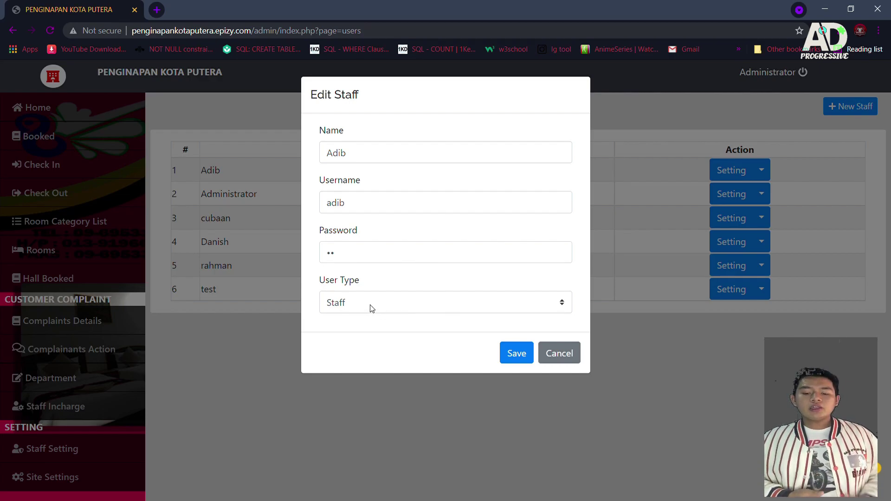
pyautogui.click(571, 353)
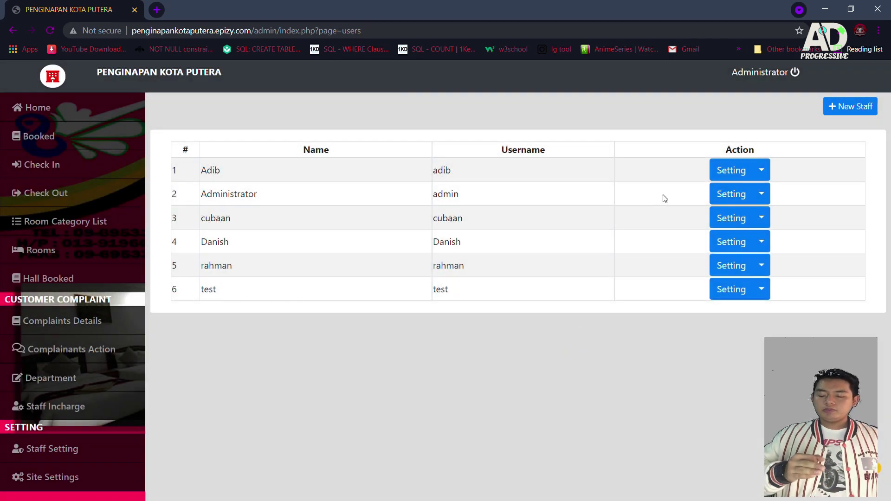
# Step: Delete the newly added staff account from the first row and confirm the deletion
pyautogui.click(762, 171)
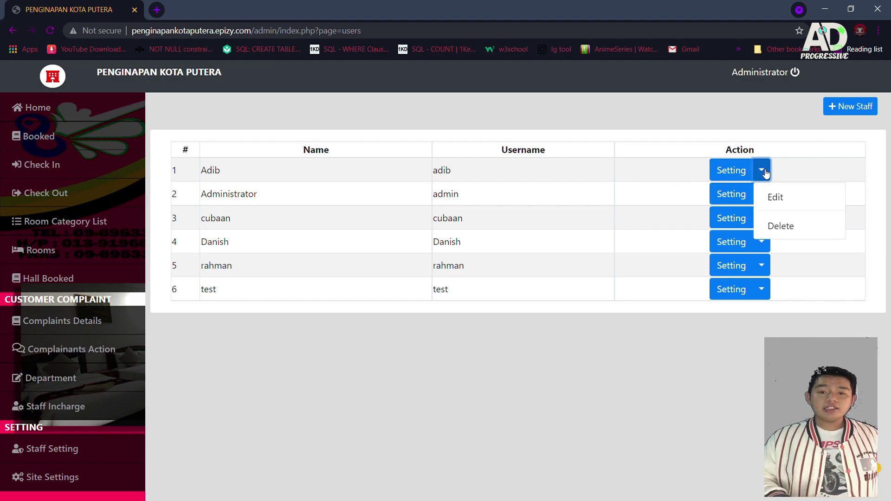
pyautogui.click(800, 228)
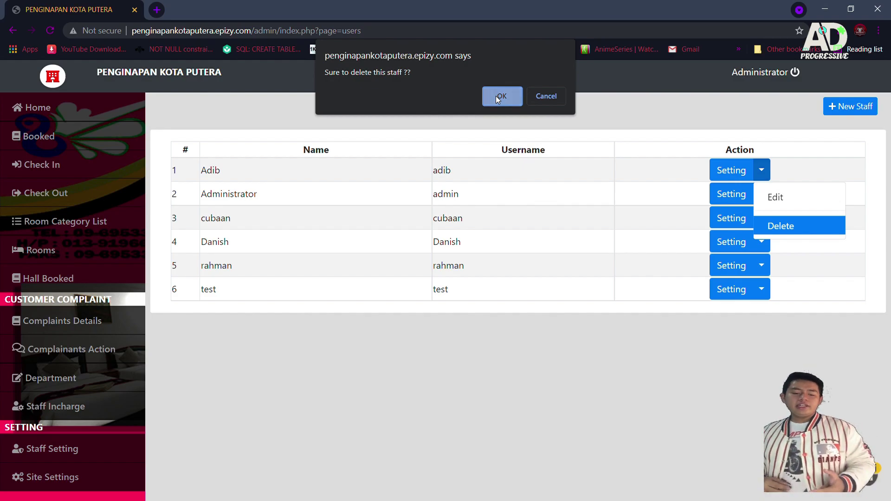
pyautogui.click(495, 95)
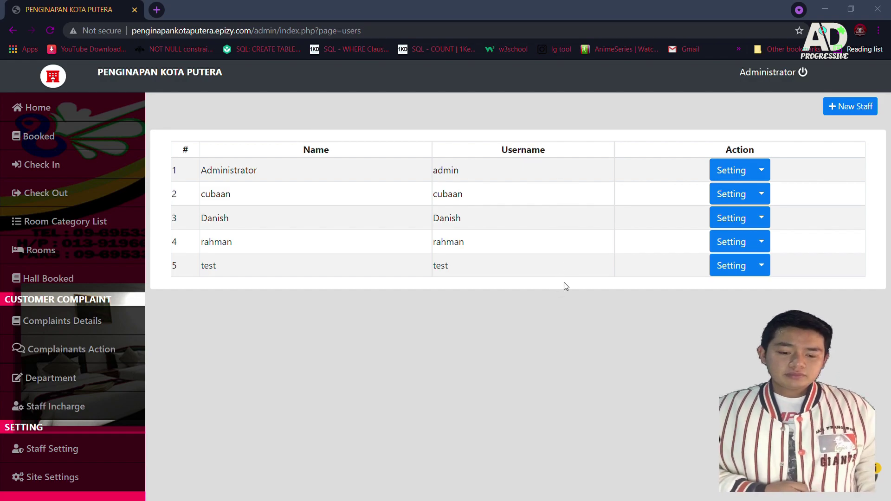
# Step: Resave the Site Settings unchanged, then return to the admin home dashboard
pyautogui.click(72, 479)
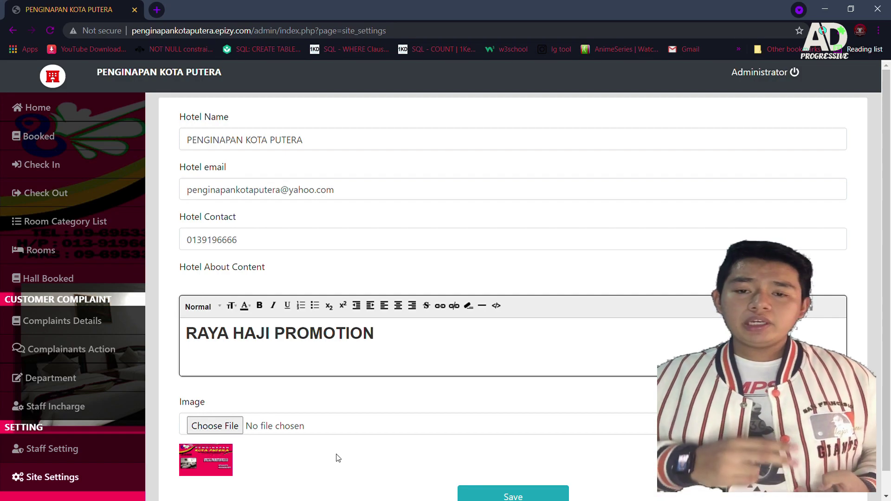
pyautogui.scroll(-1, 339, 458)
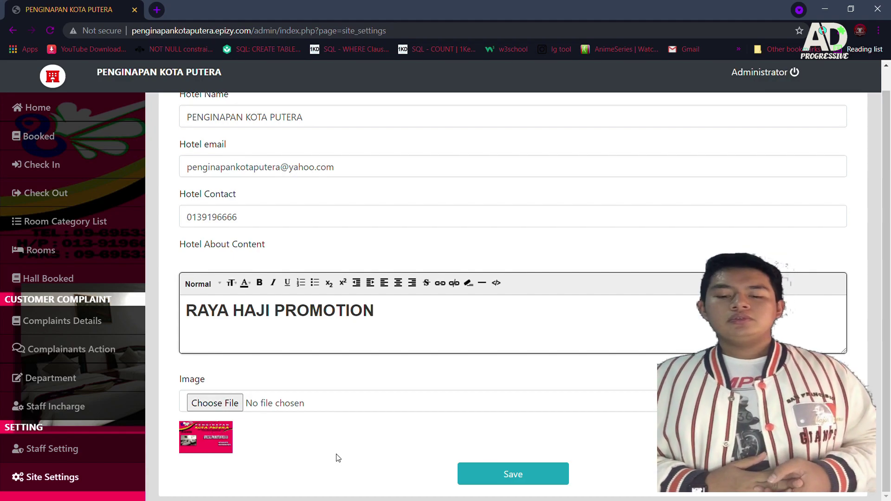
pyautogui.click(478, 468)
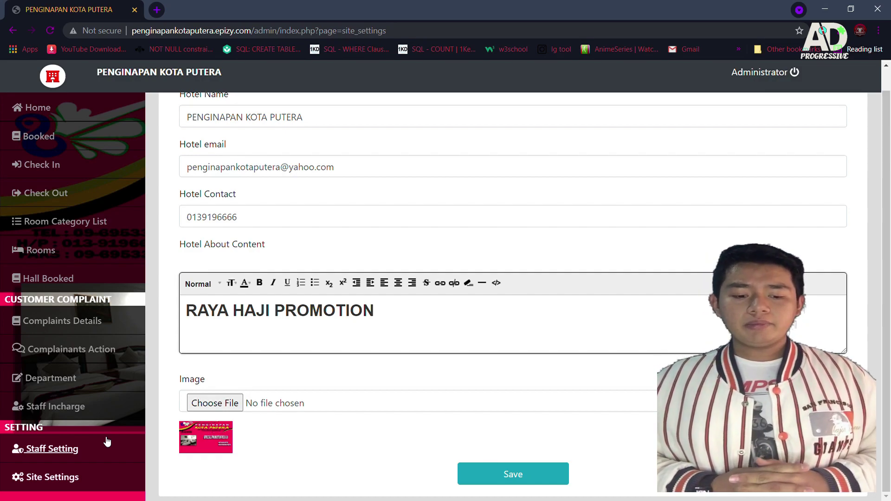
pyautogui.scroll(1, 384, 370)
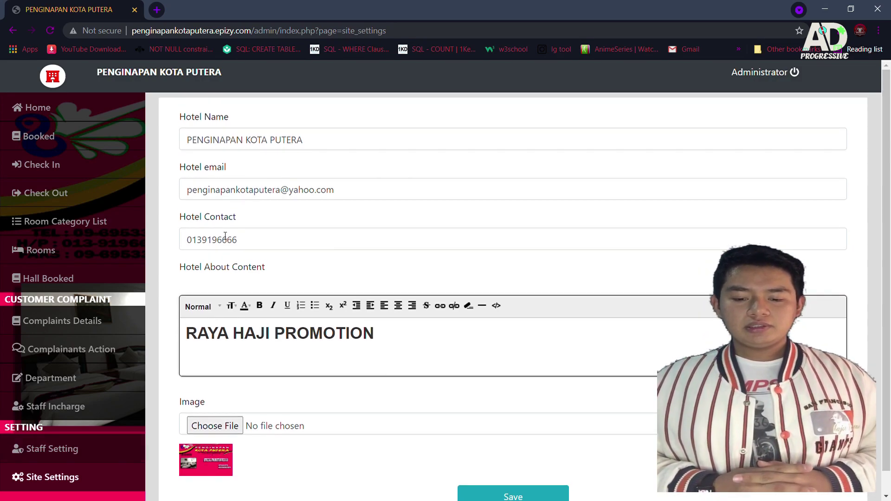
pyautogui.click(38, 107)
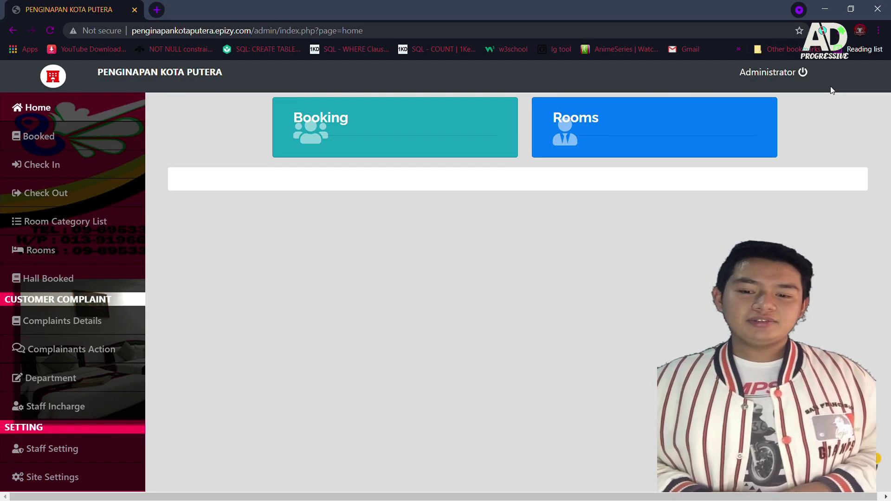
# Step: Log out of the Administrator account, leaving the login page with empty username and password fields
pyautogui.click(765, 73)
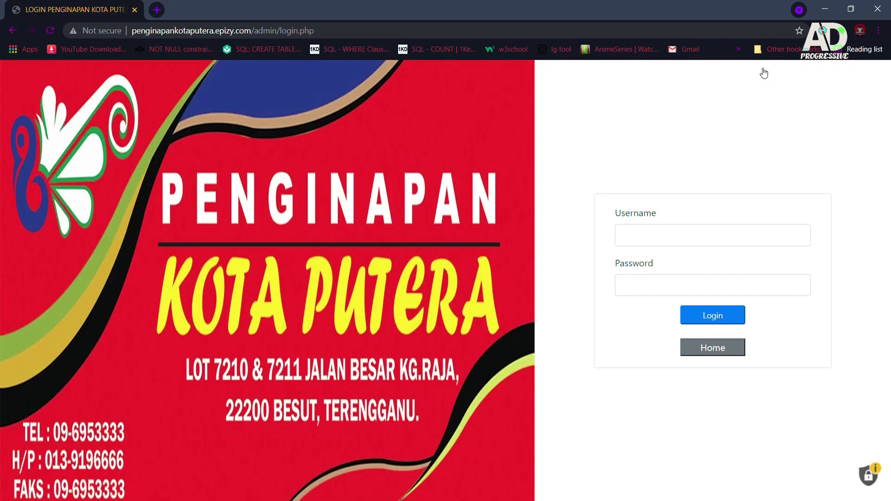